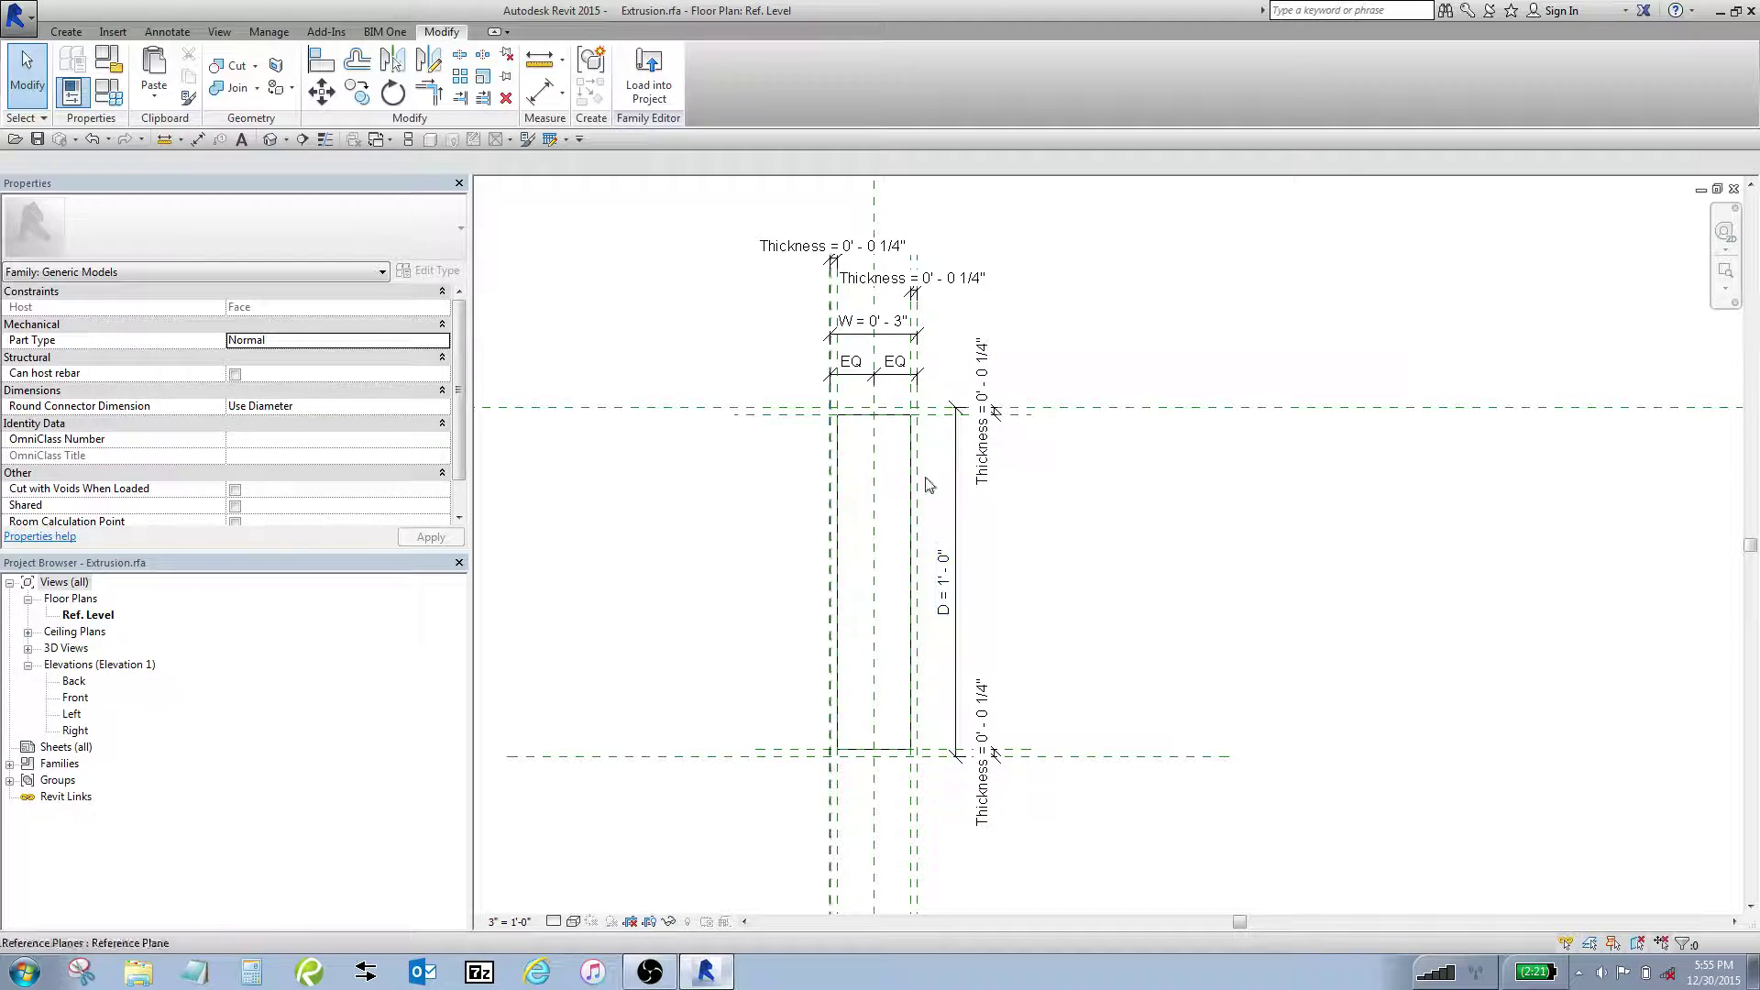
# - Show Extrusion.rfa in the default 3D view, with the flat slab and its top slot
pyautogui.scroll(-1, 1034, 490)
pyautogui.scroll(-1, 967, 440)
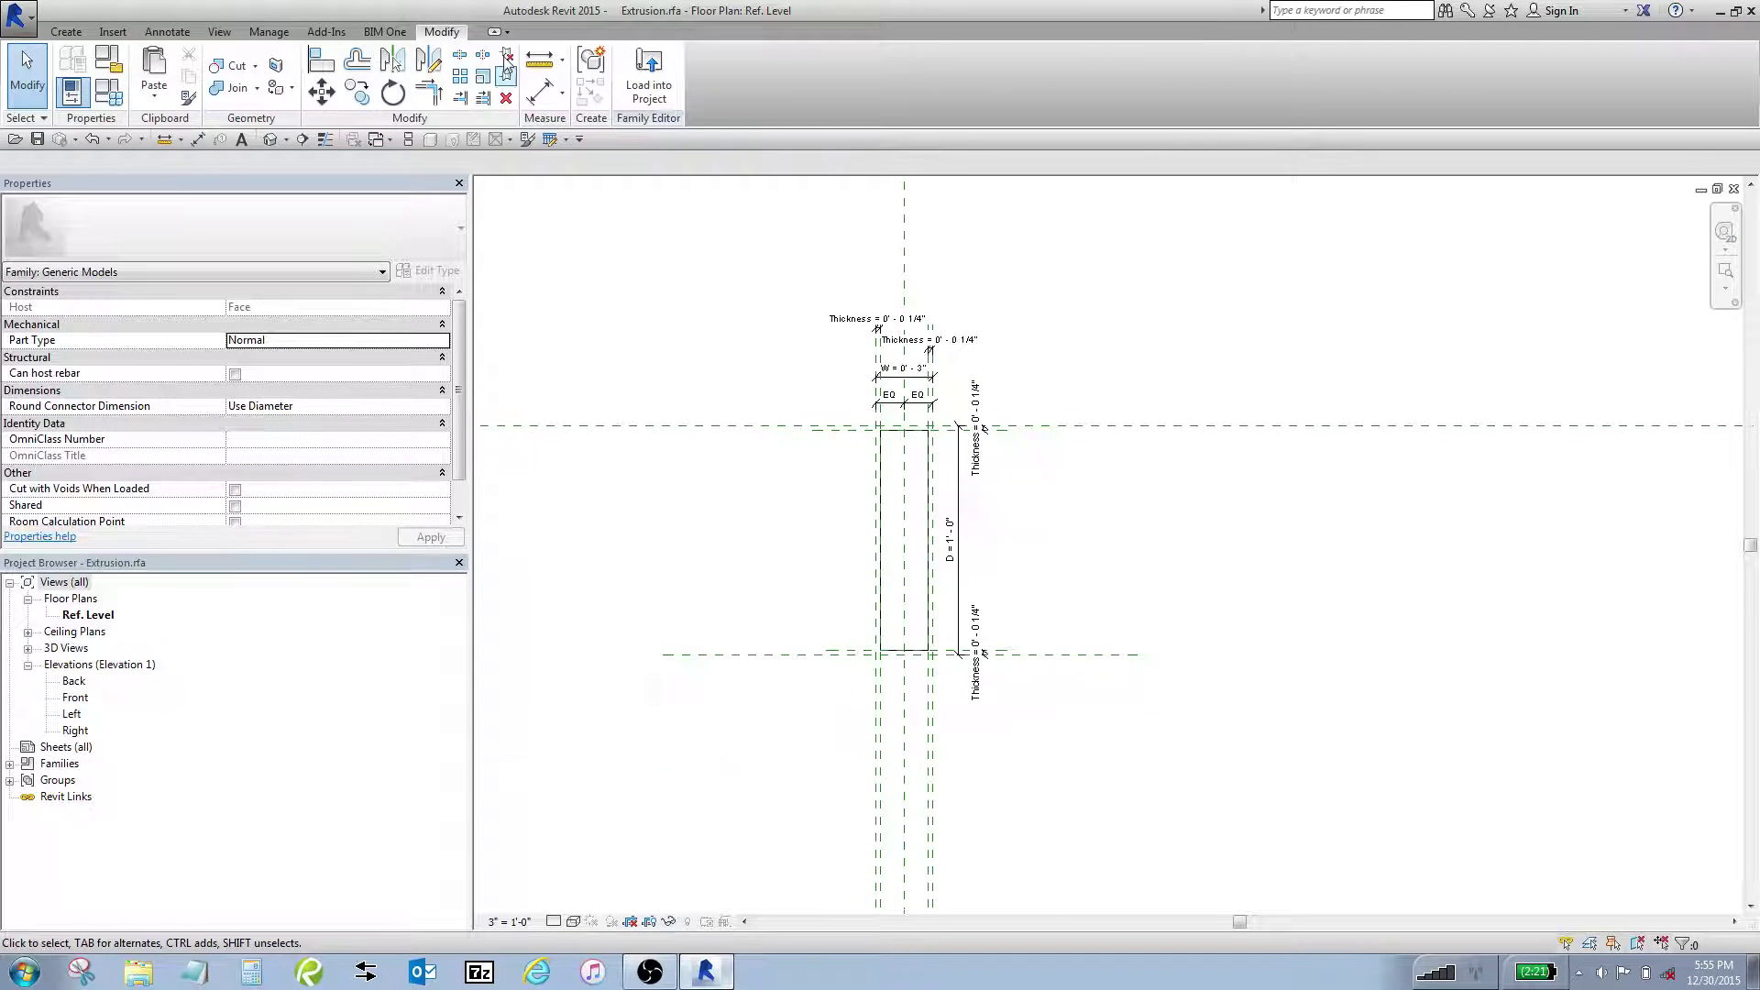
pyautogui.click(271, 140)
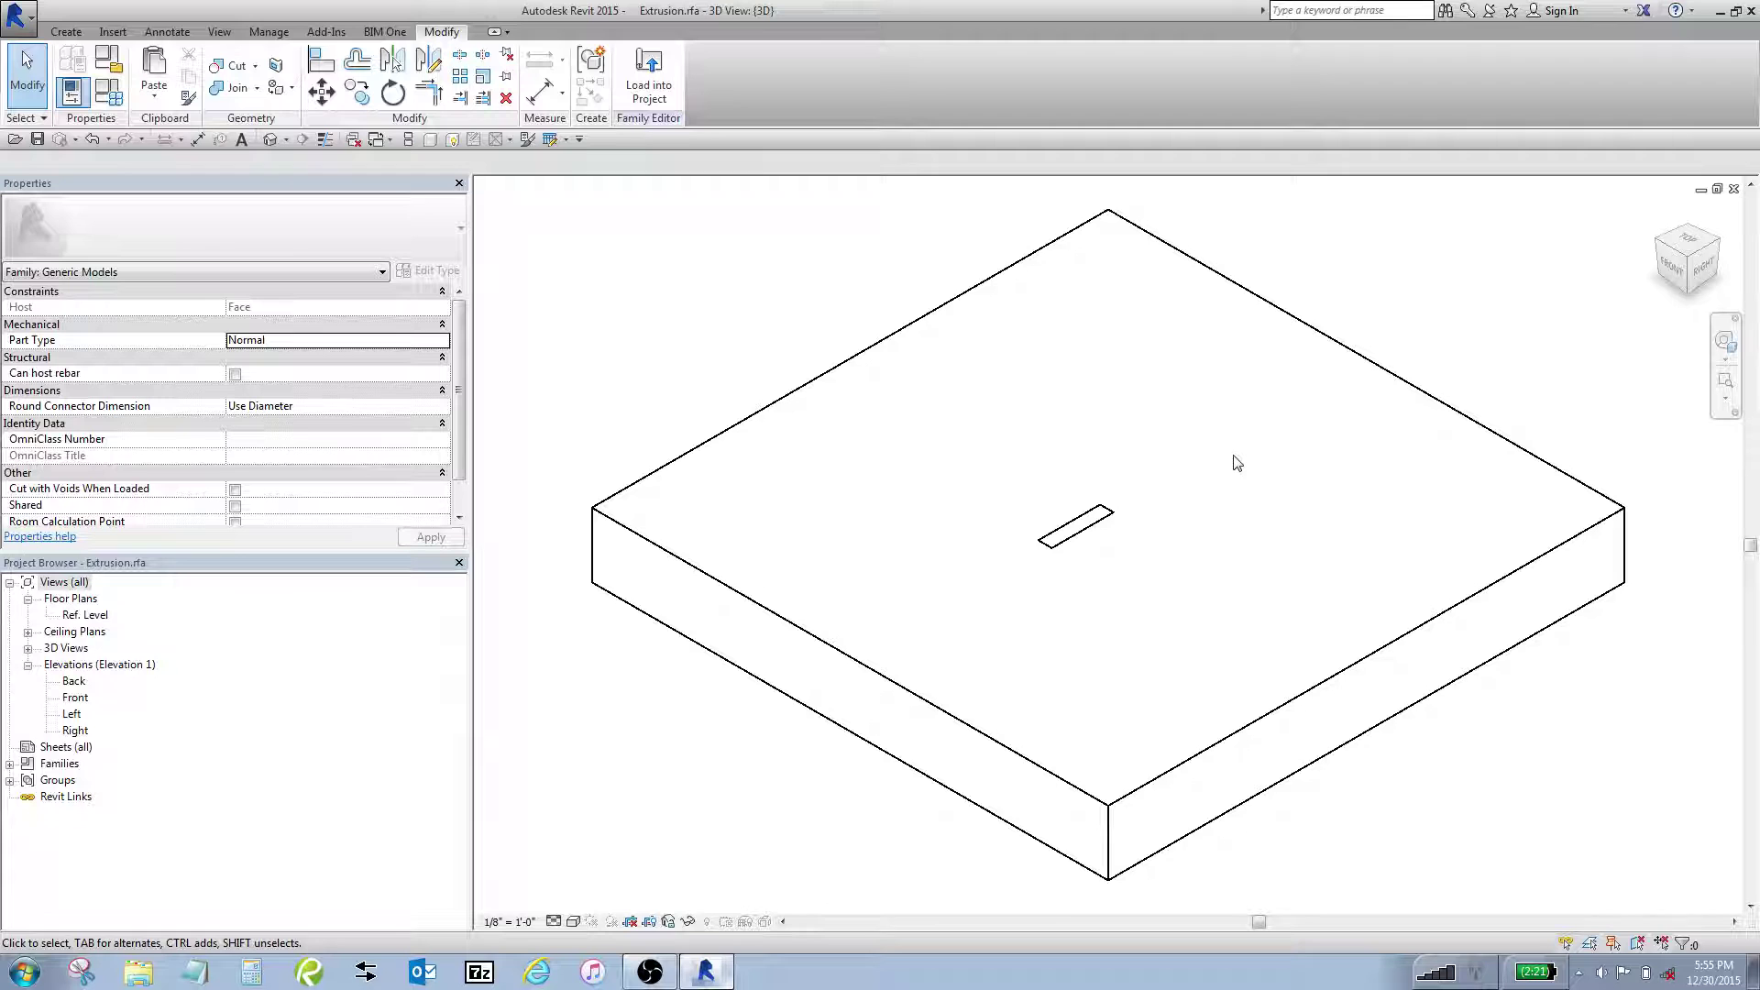
# - Open the Ref. Level plan and zoom to the slot's W 0' - 3" and D 1' - 0" dimensions
pyautogui.doubleClick(90, 617)
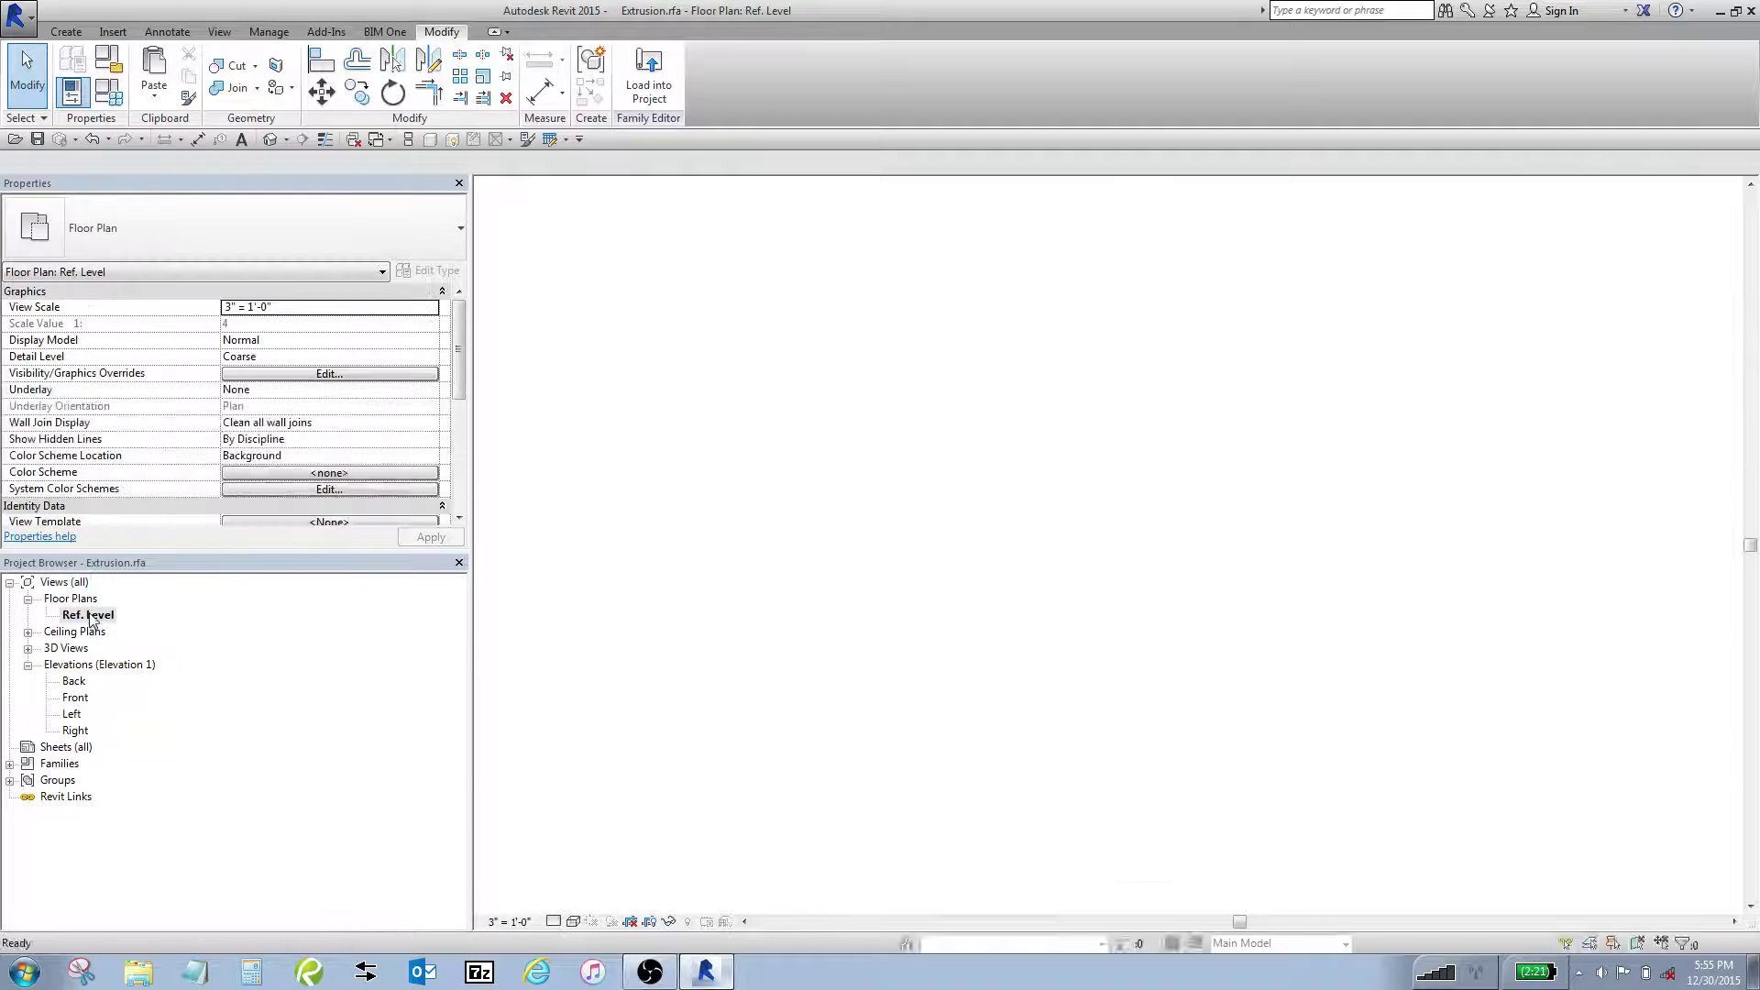
pyautogui.scroll(4, 980, 503)
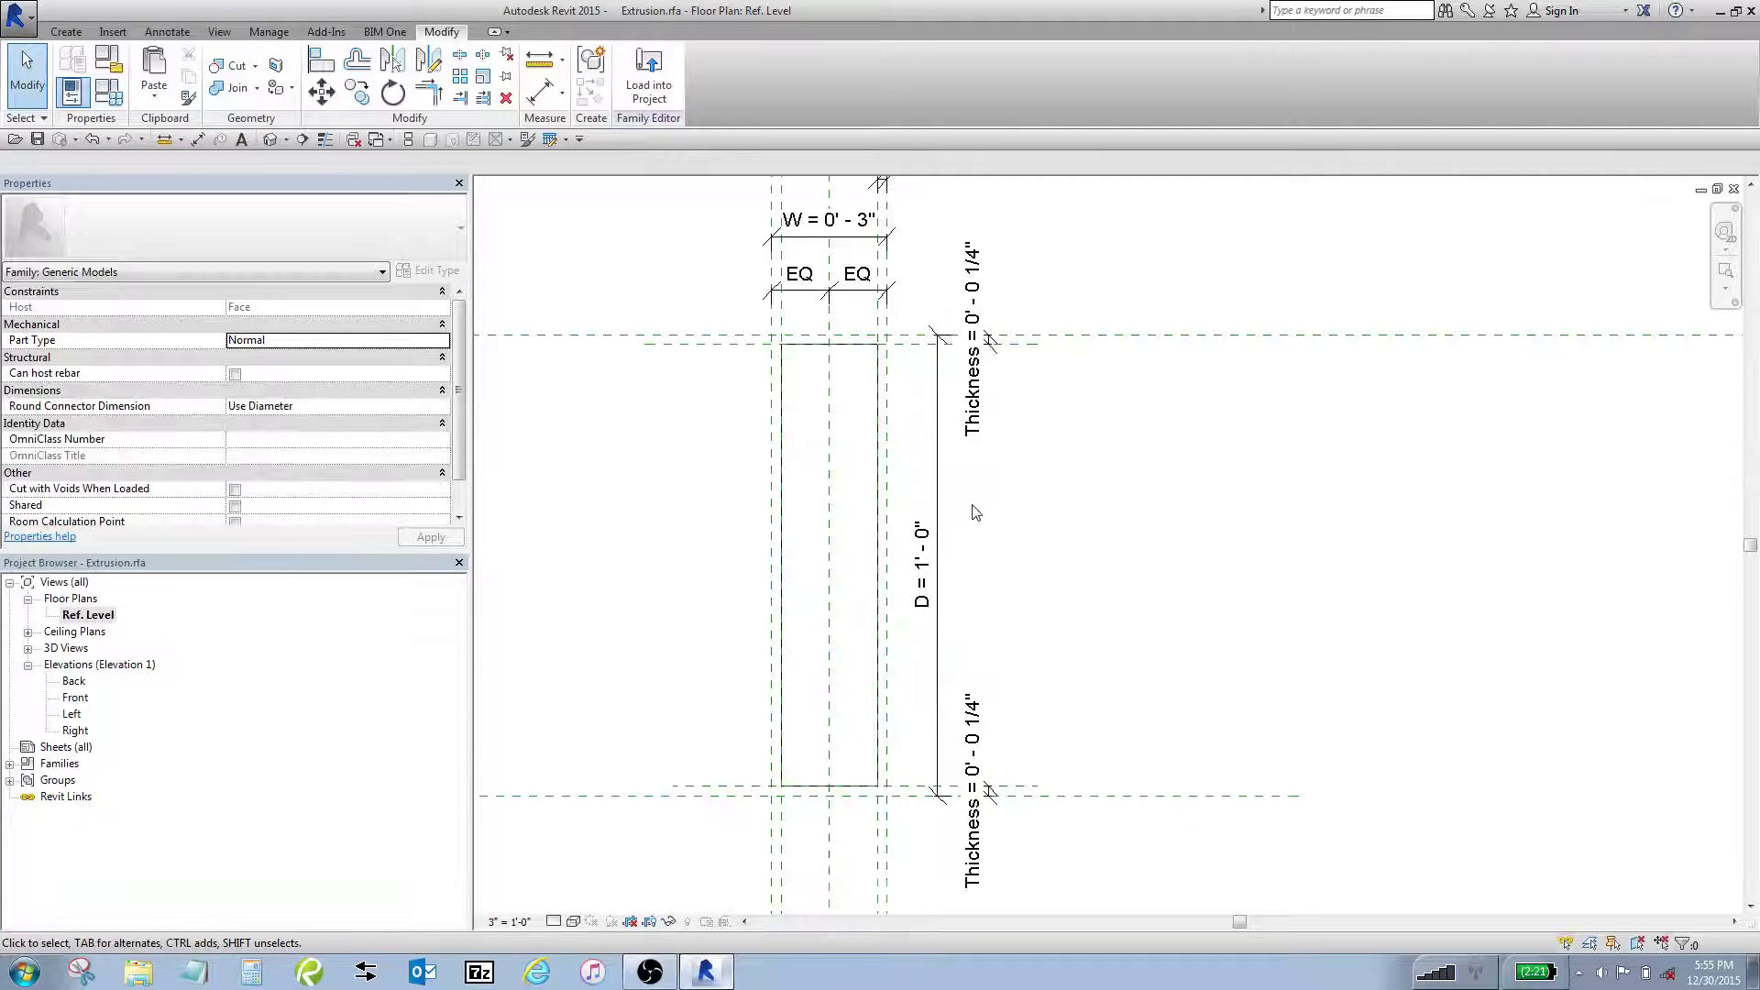
pyautogui.scroll(-2, 1033, 530)
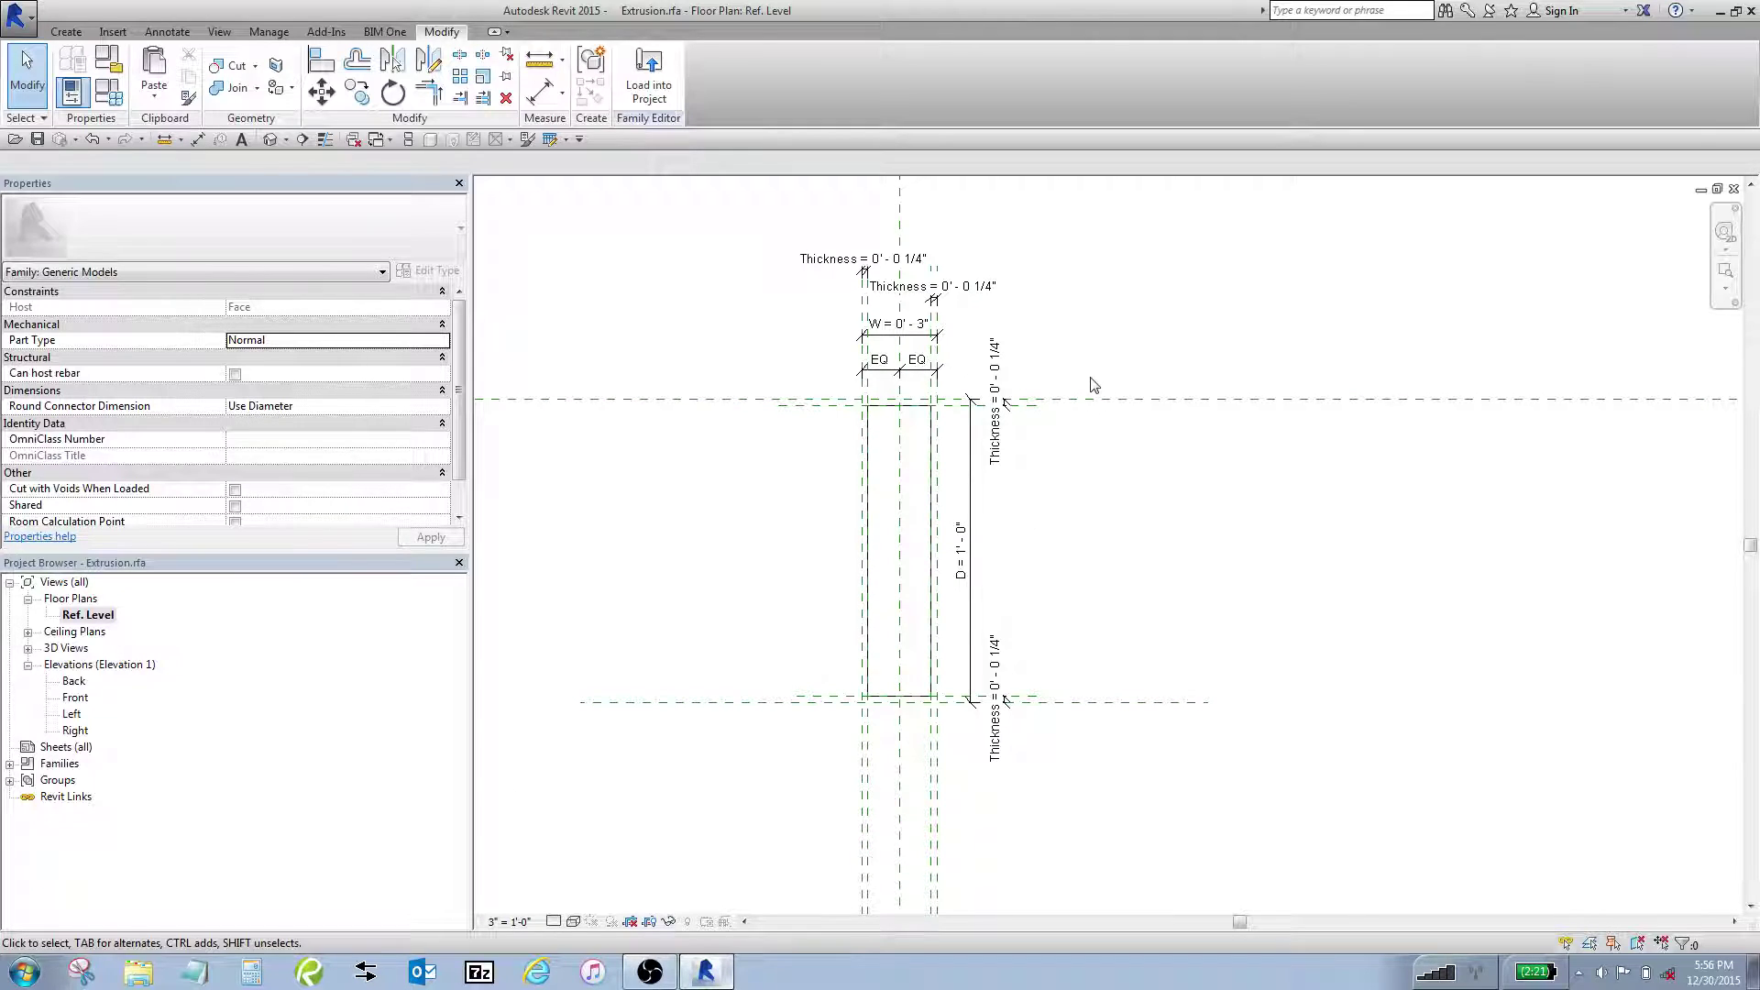
pyautogui.scroll(-5, 1052, 395)
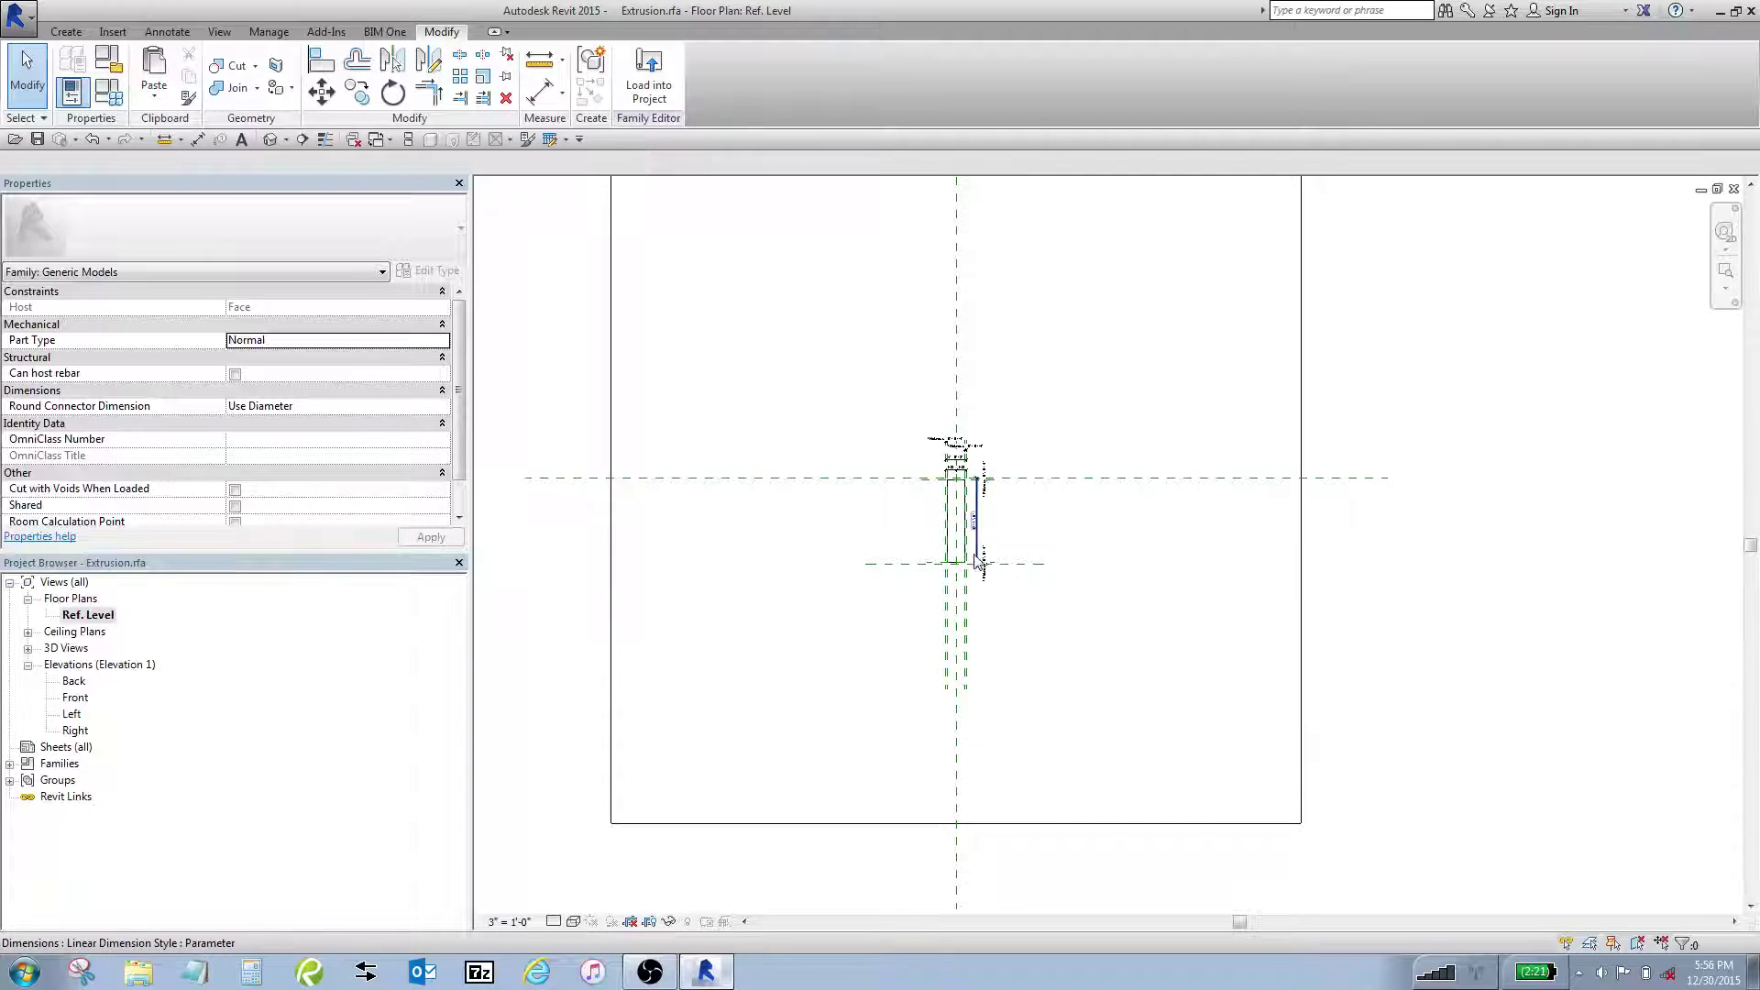
pyautogui.scroll(-1, 977, 561)
pyautogui.scroll(6, 974, 506)
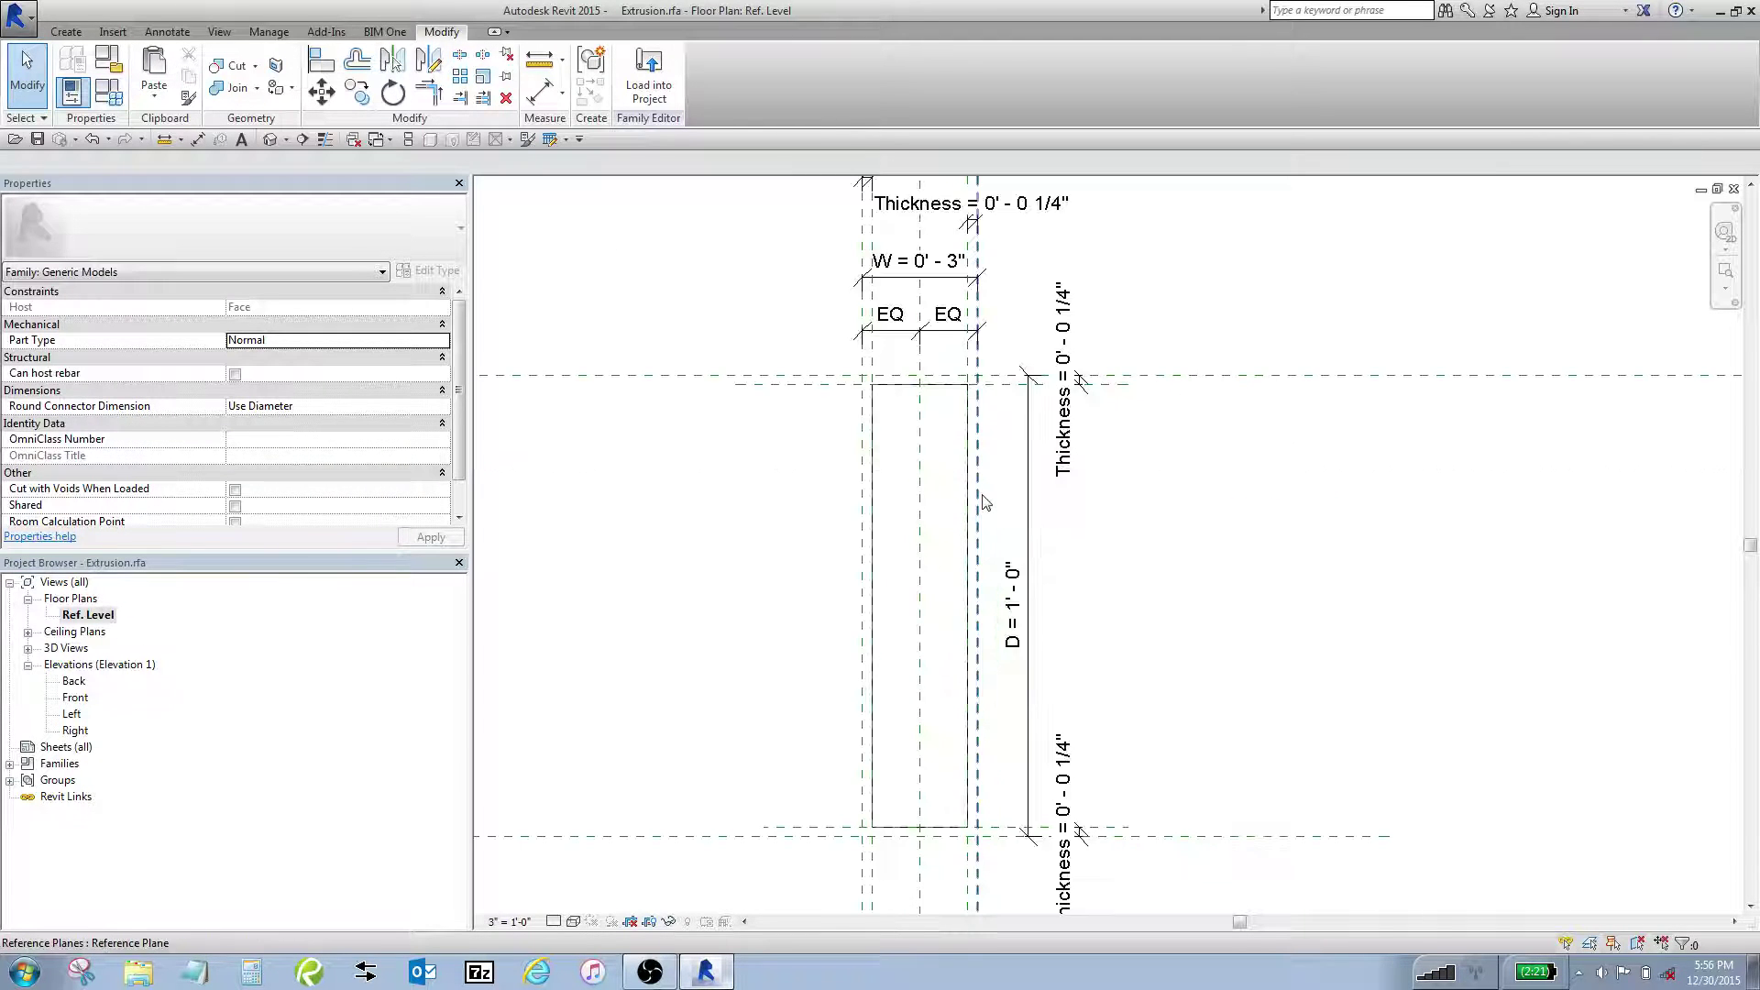
pyautogui.click(1119, 835)
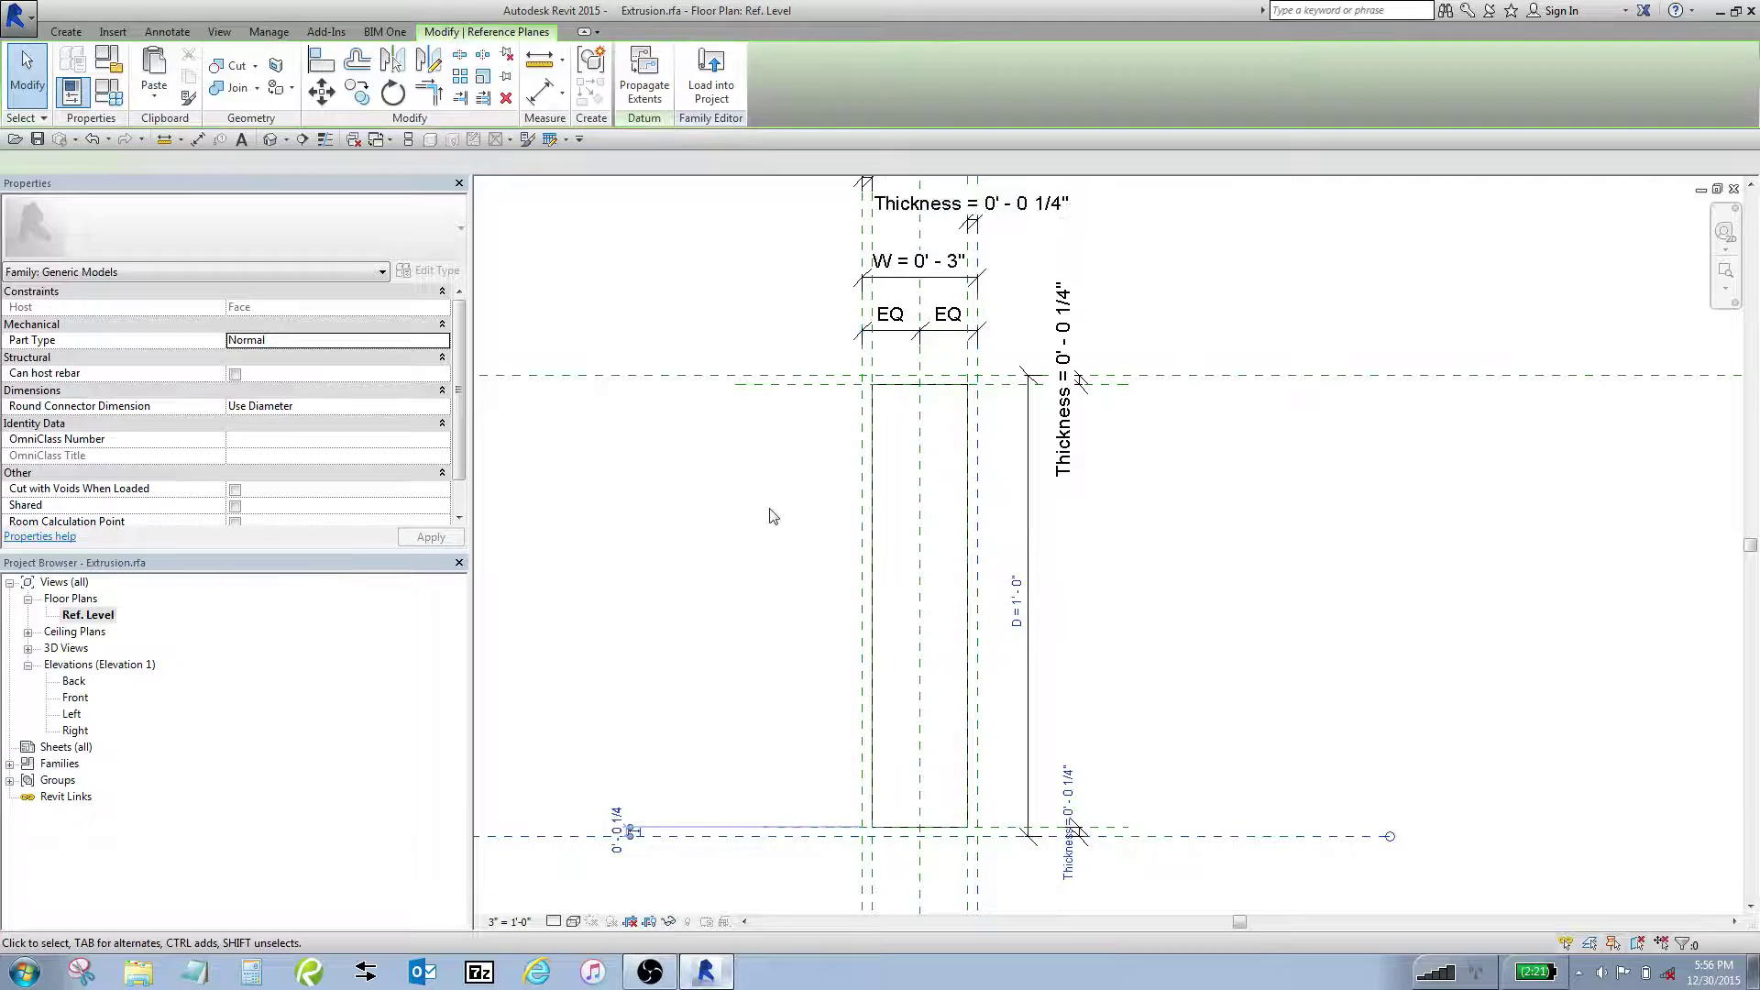
pyautogui.click(978, 467)
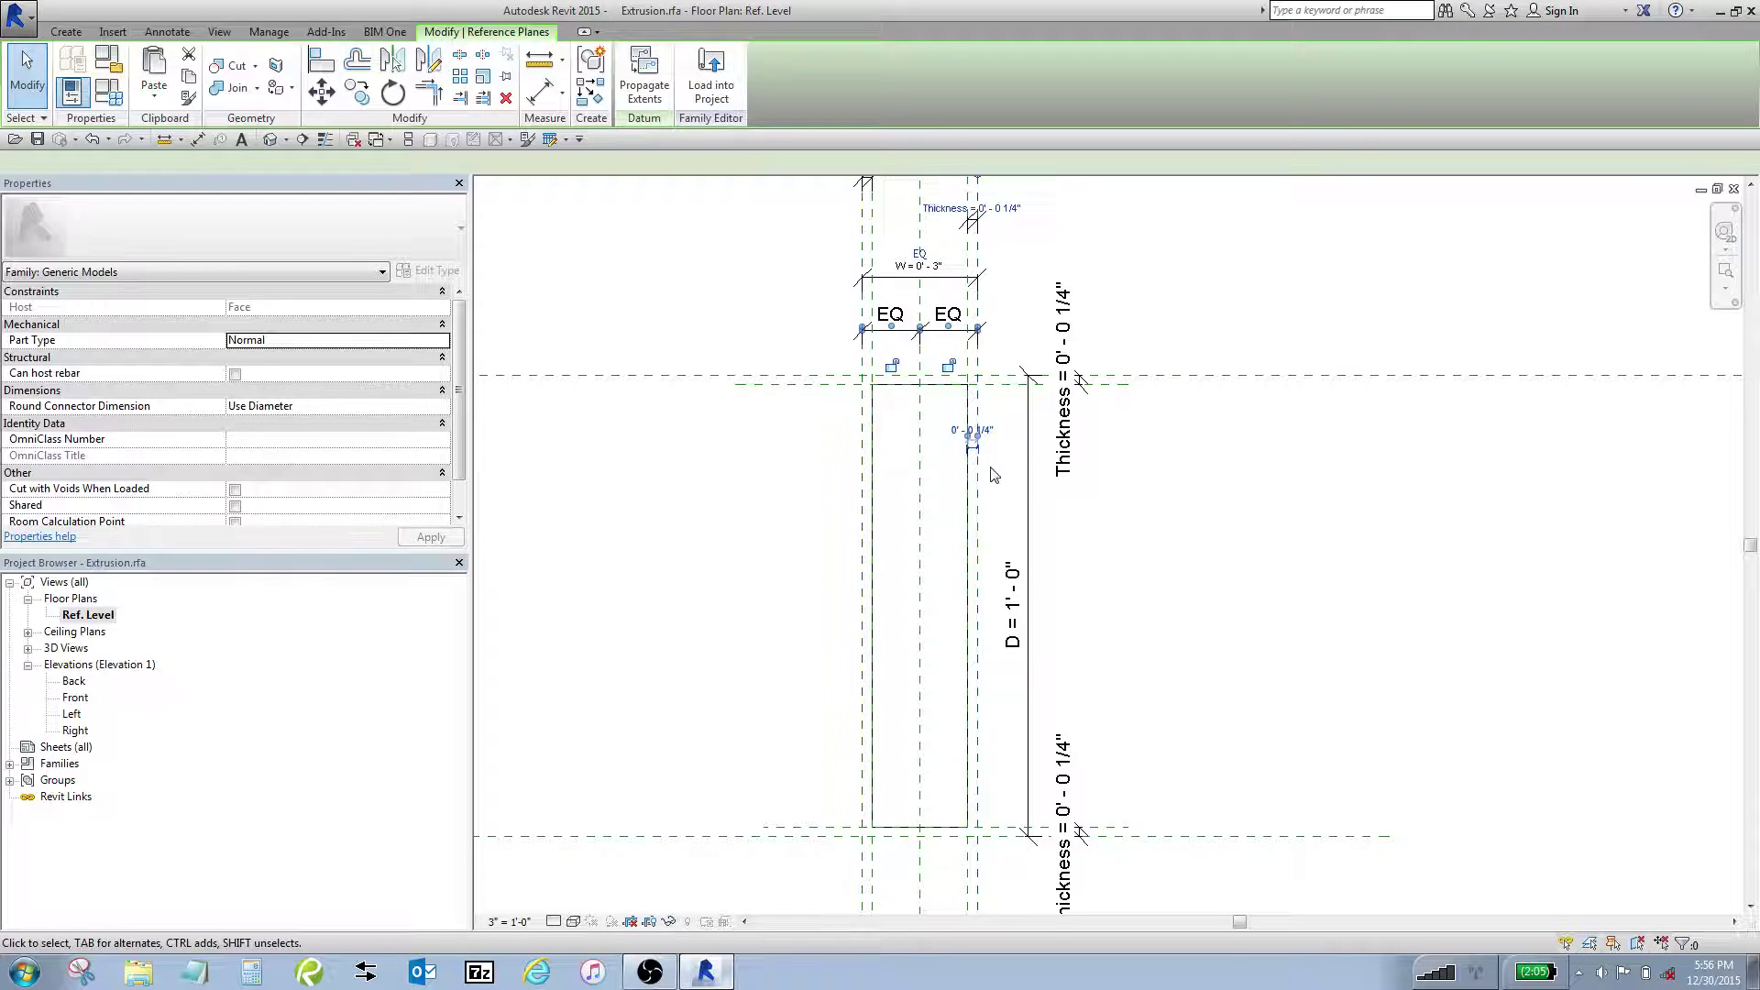
pyautogui.scroll(-1, 992, 463)
pyautogui.scroll(1, 994, 426)
pyautogui.press('Escape')
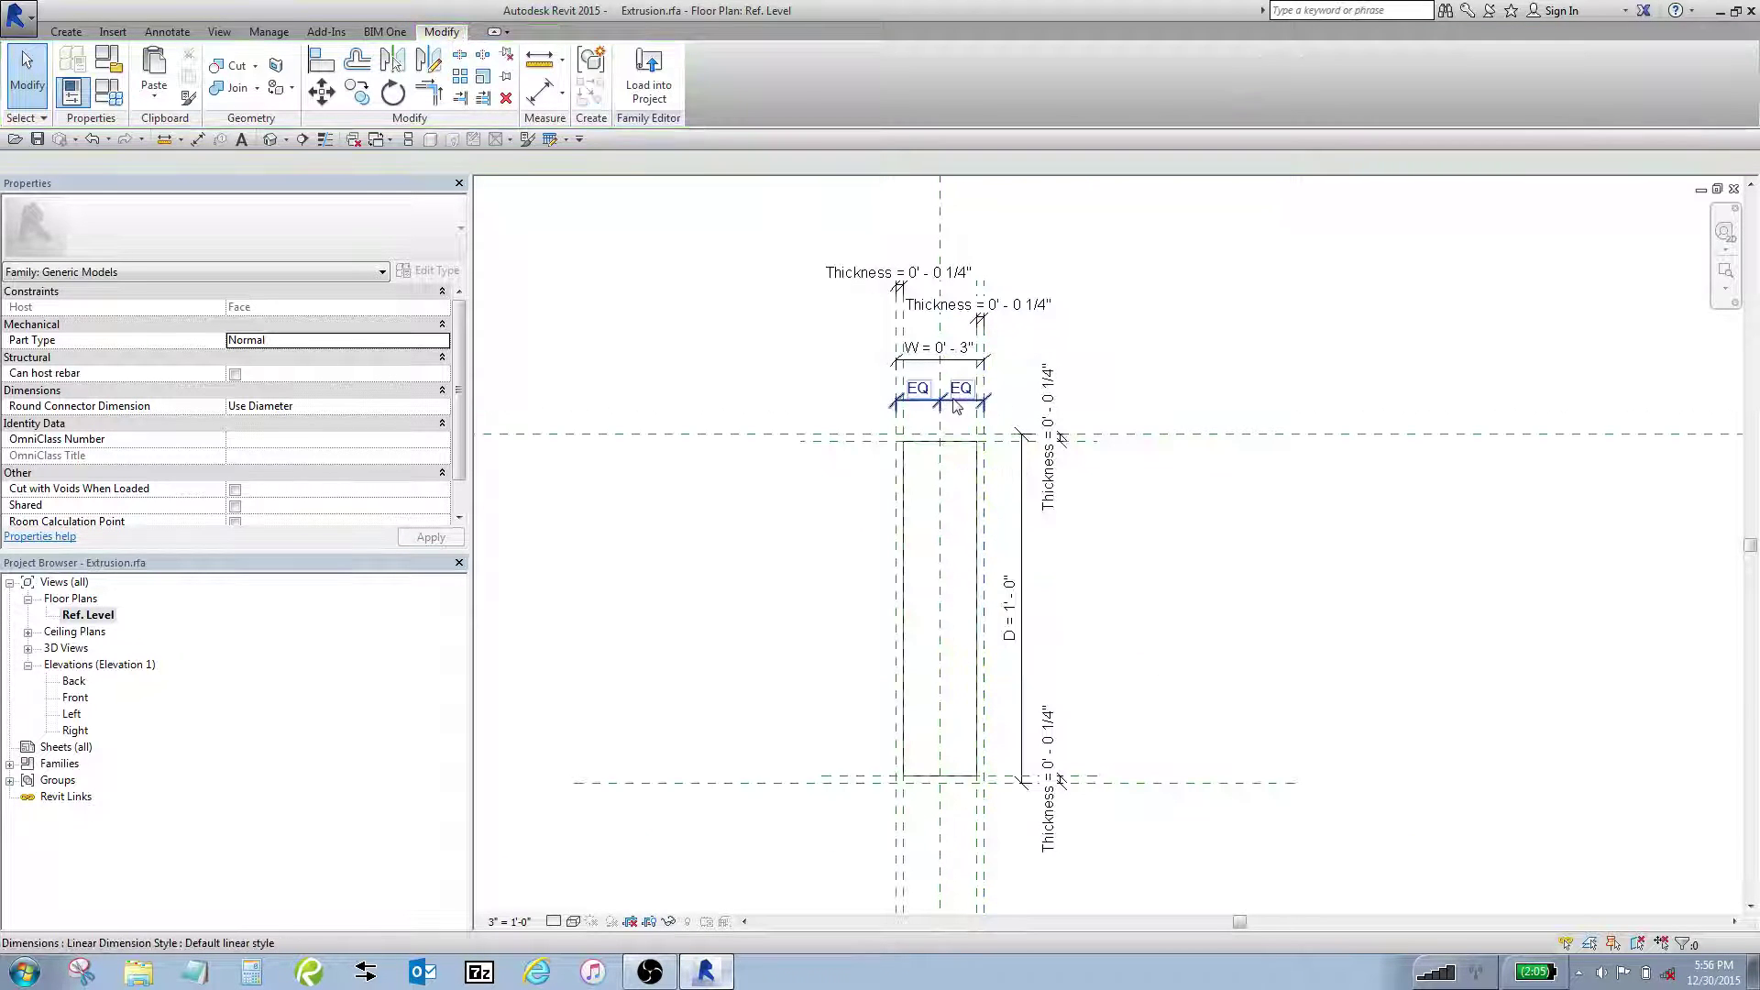
pyautogui.click(956, 406)
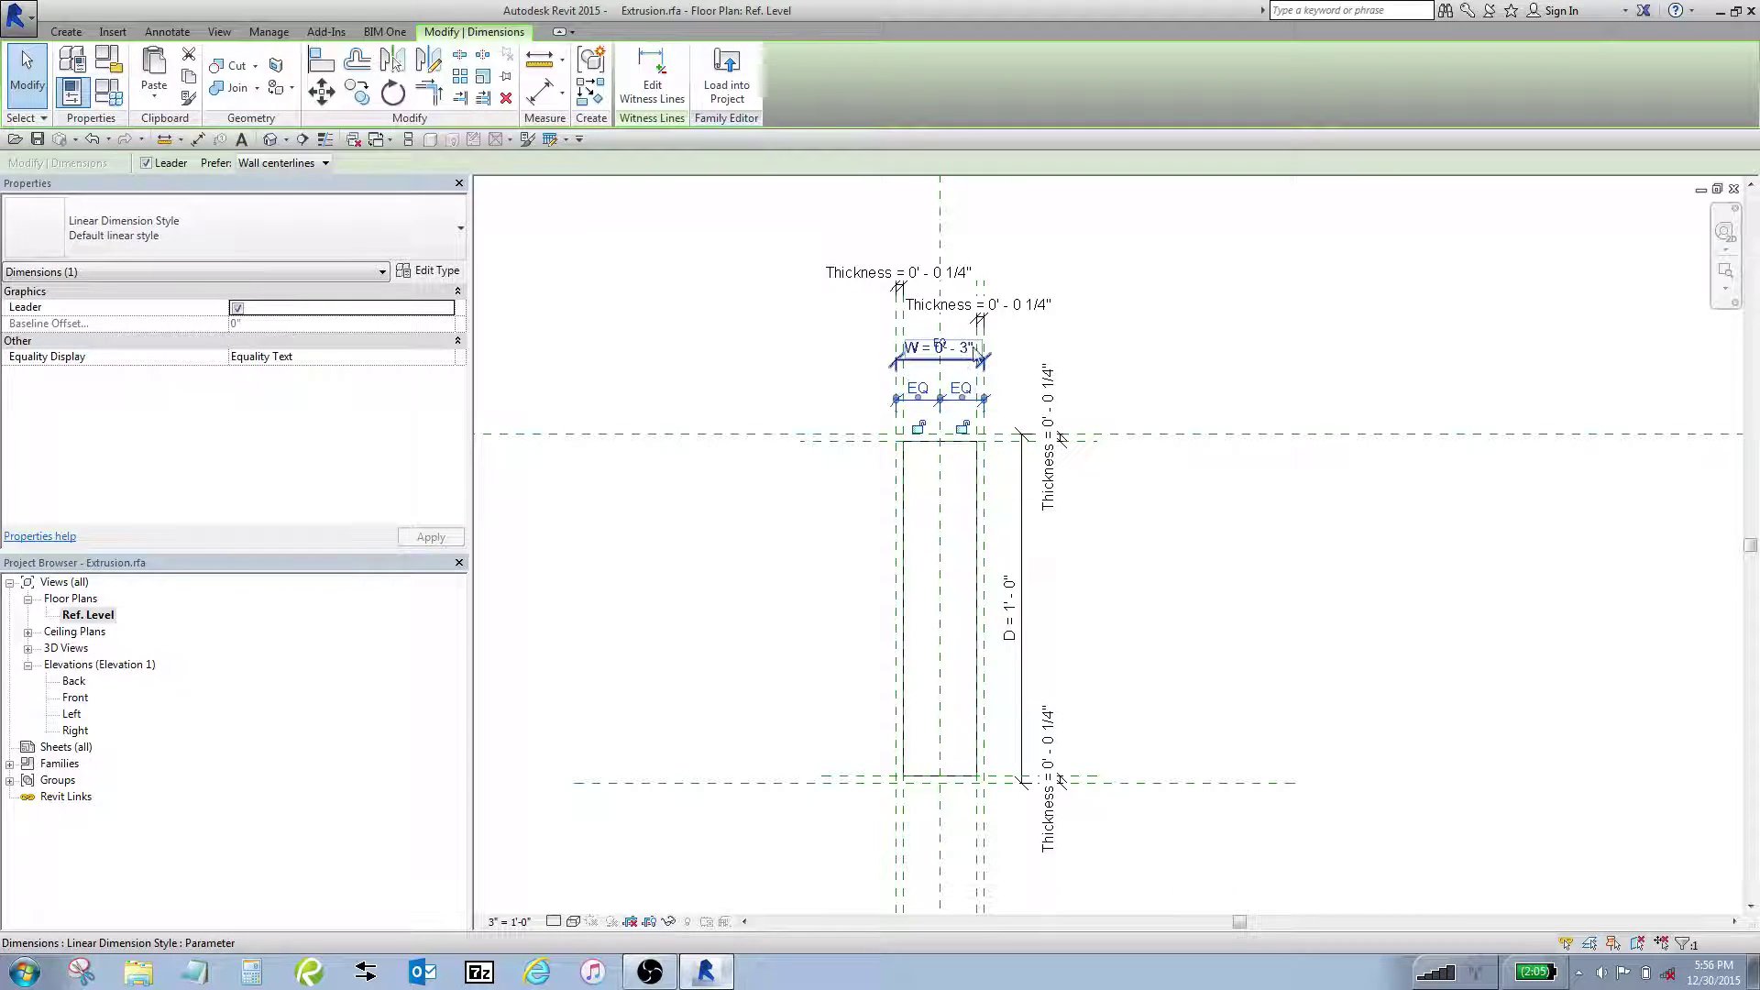
pyautogui.click(961, 363)
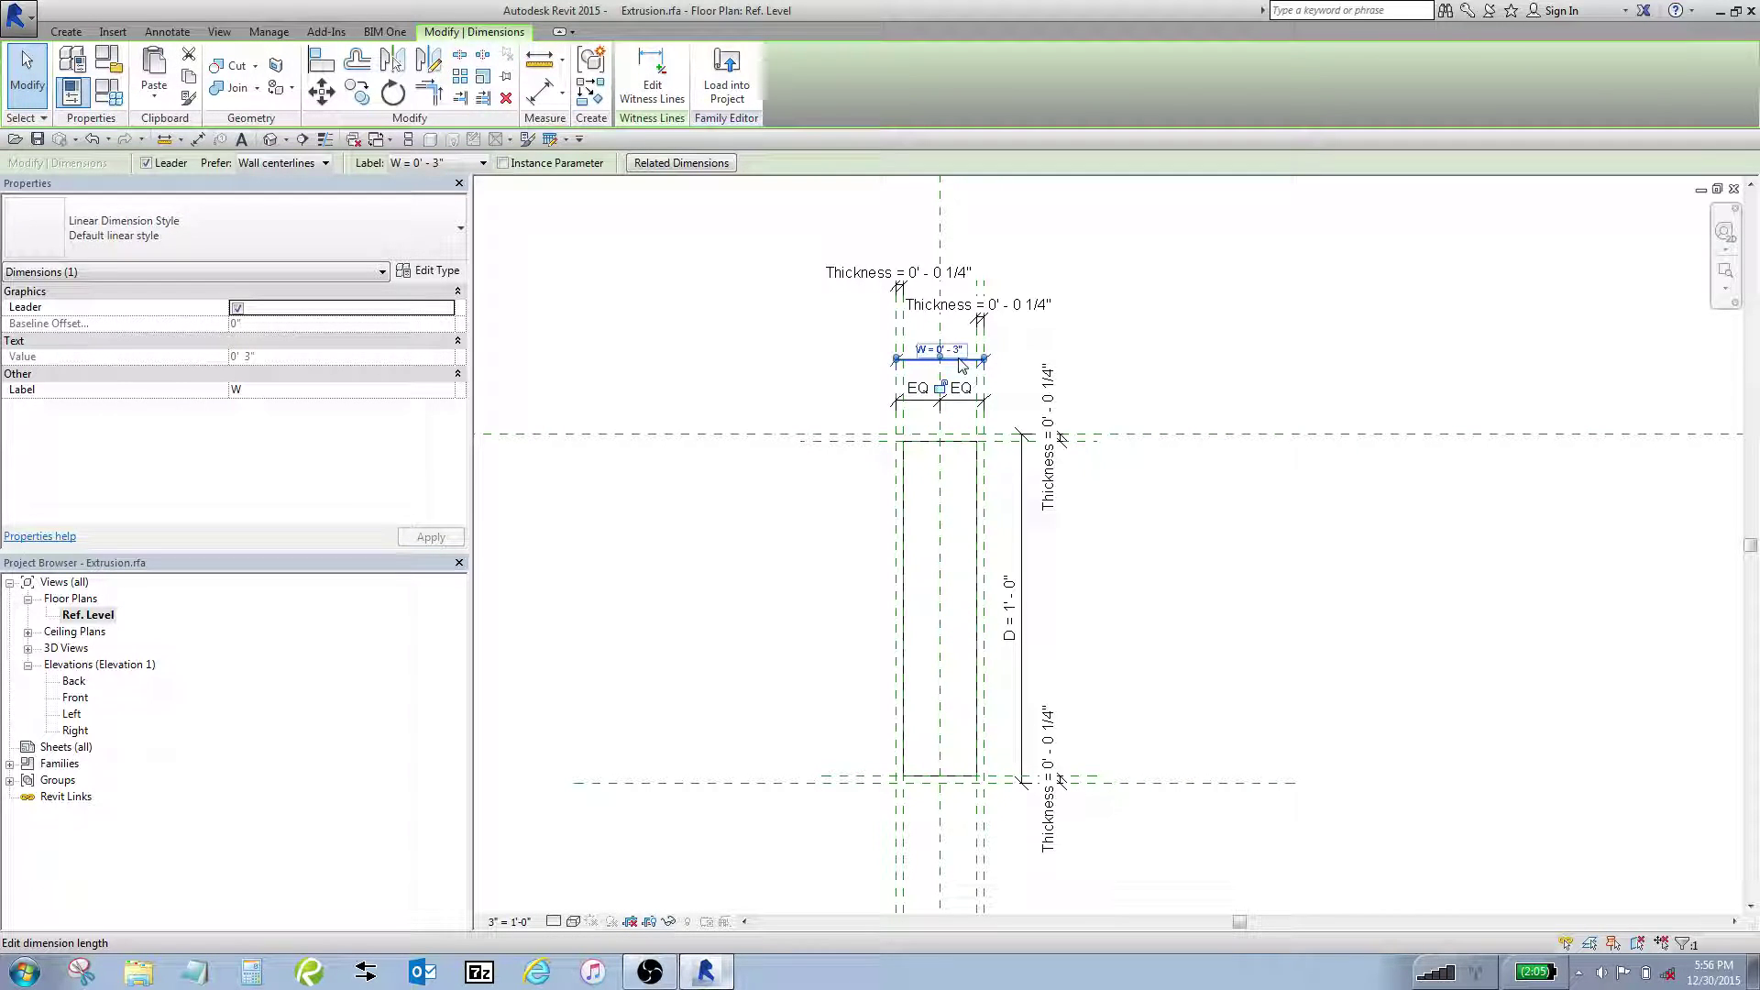
pyautogui.click(1022, 472)
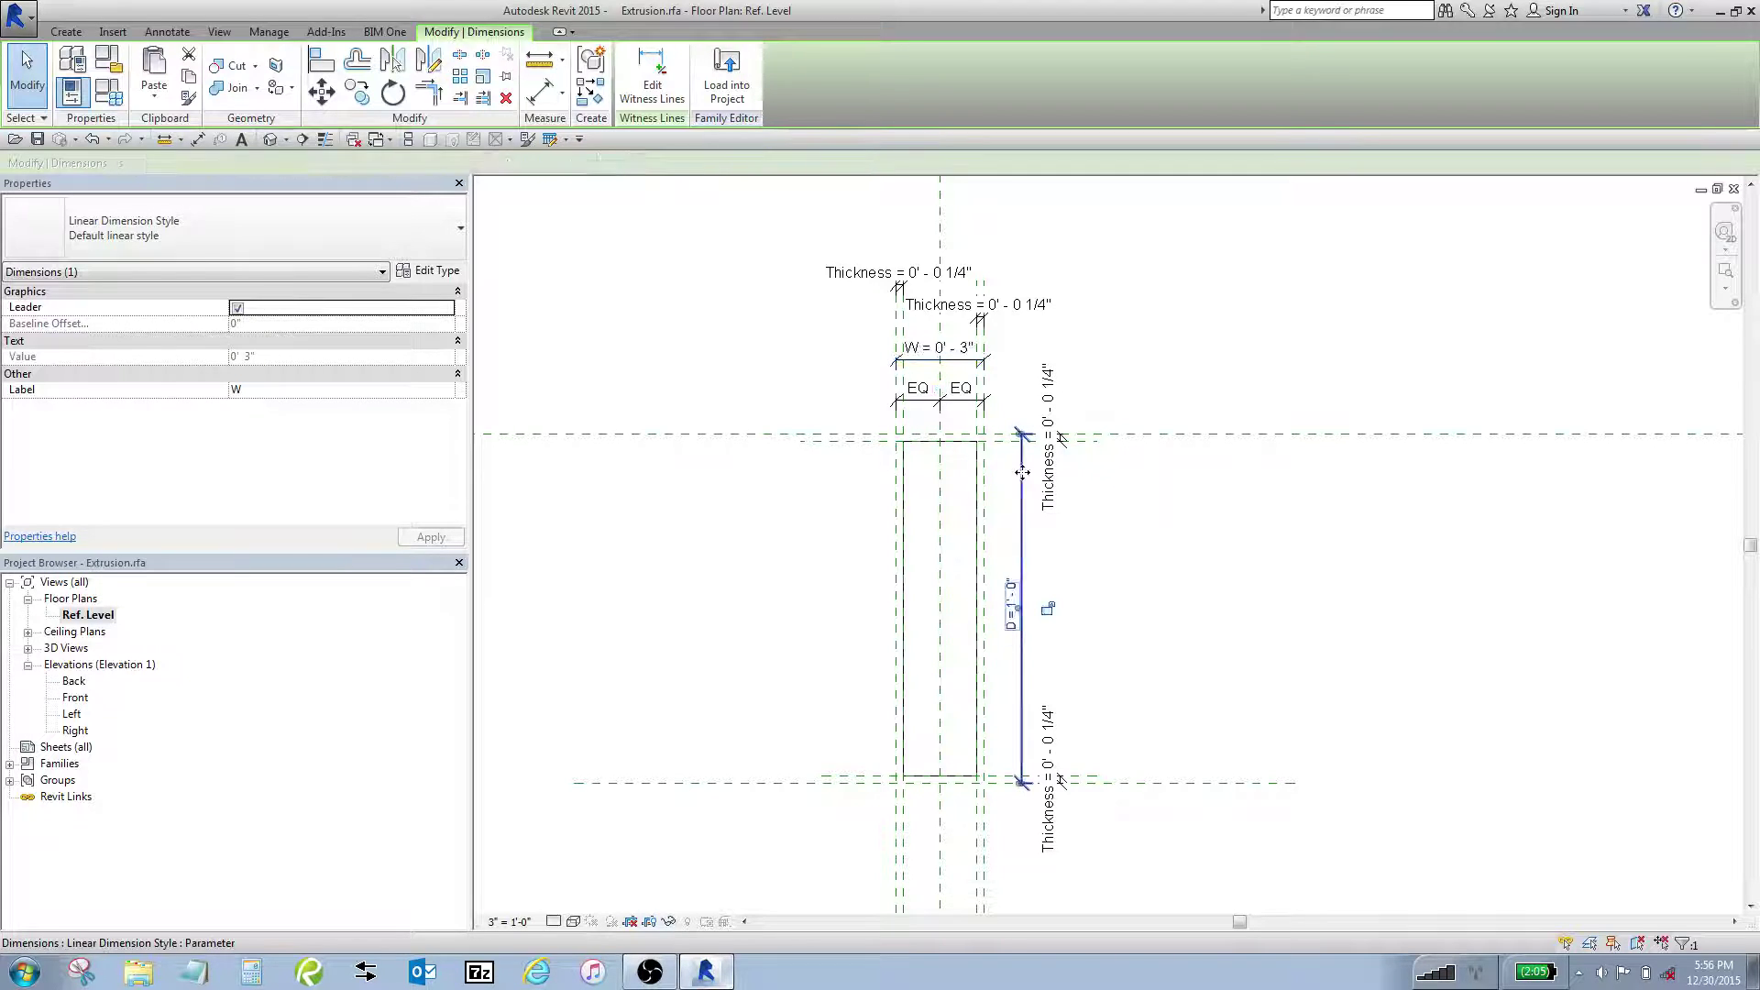
pyautogui.press('Escape')
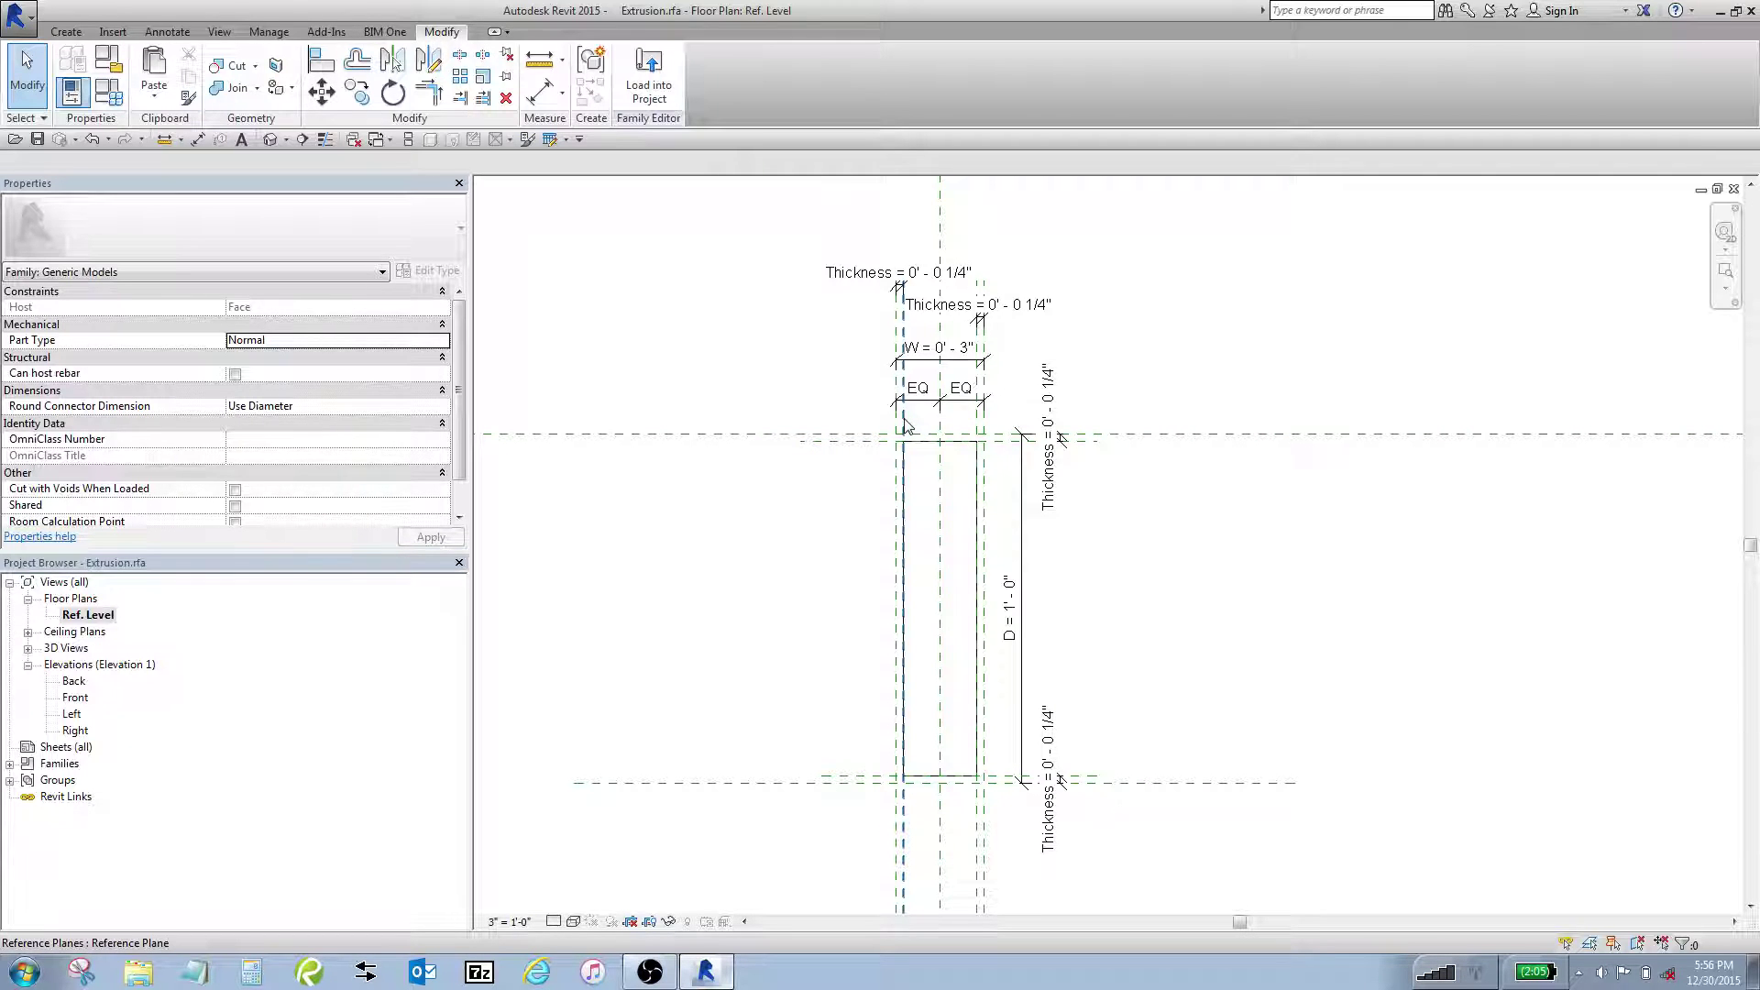
pyautogui.click(897, 284)
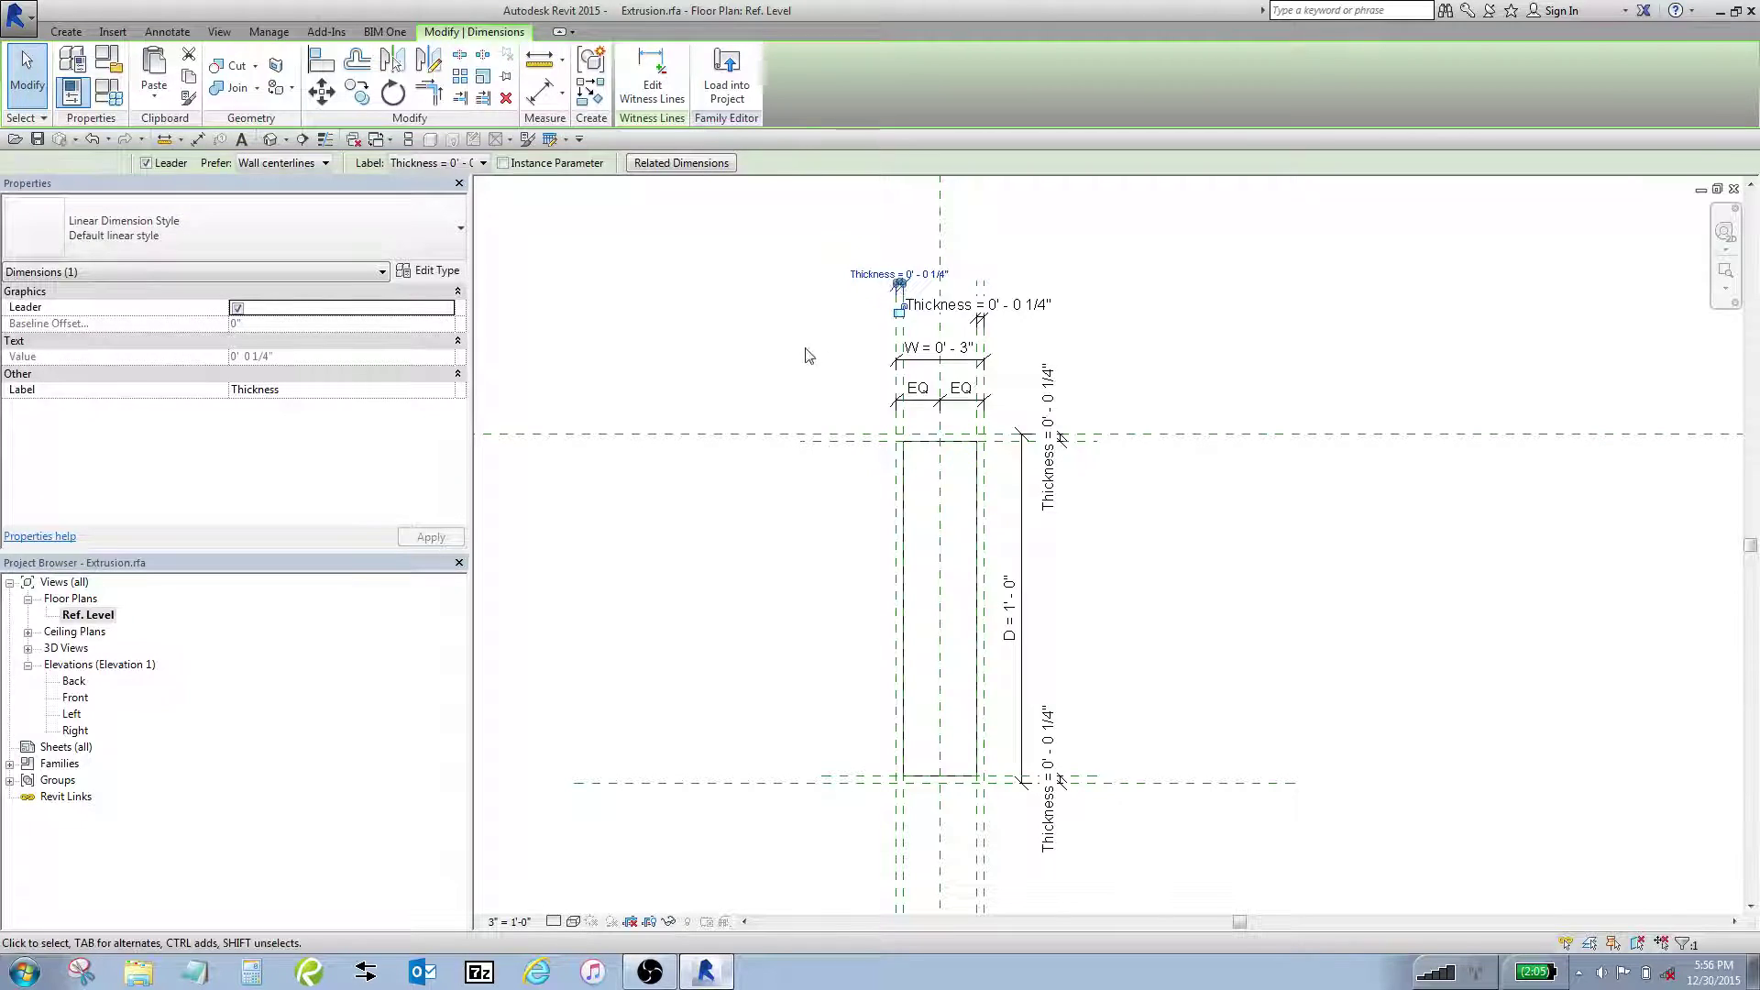
pyautogui.press('Escape')
pyautogui.moveTo(928, 466); pyautogui.dragTo(795, 377, button='middle')
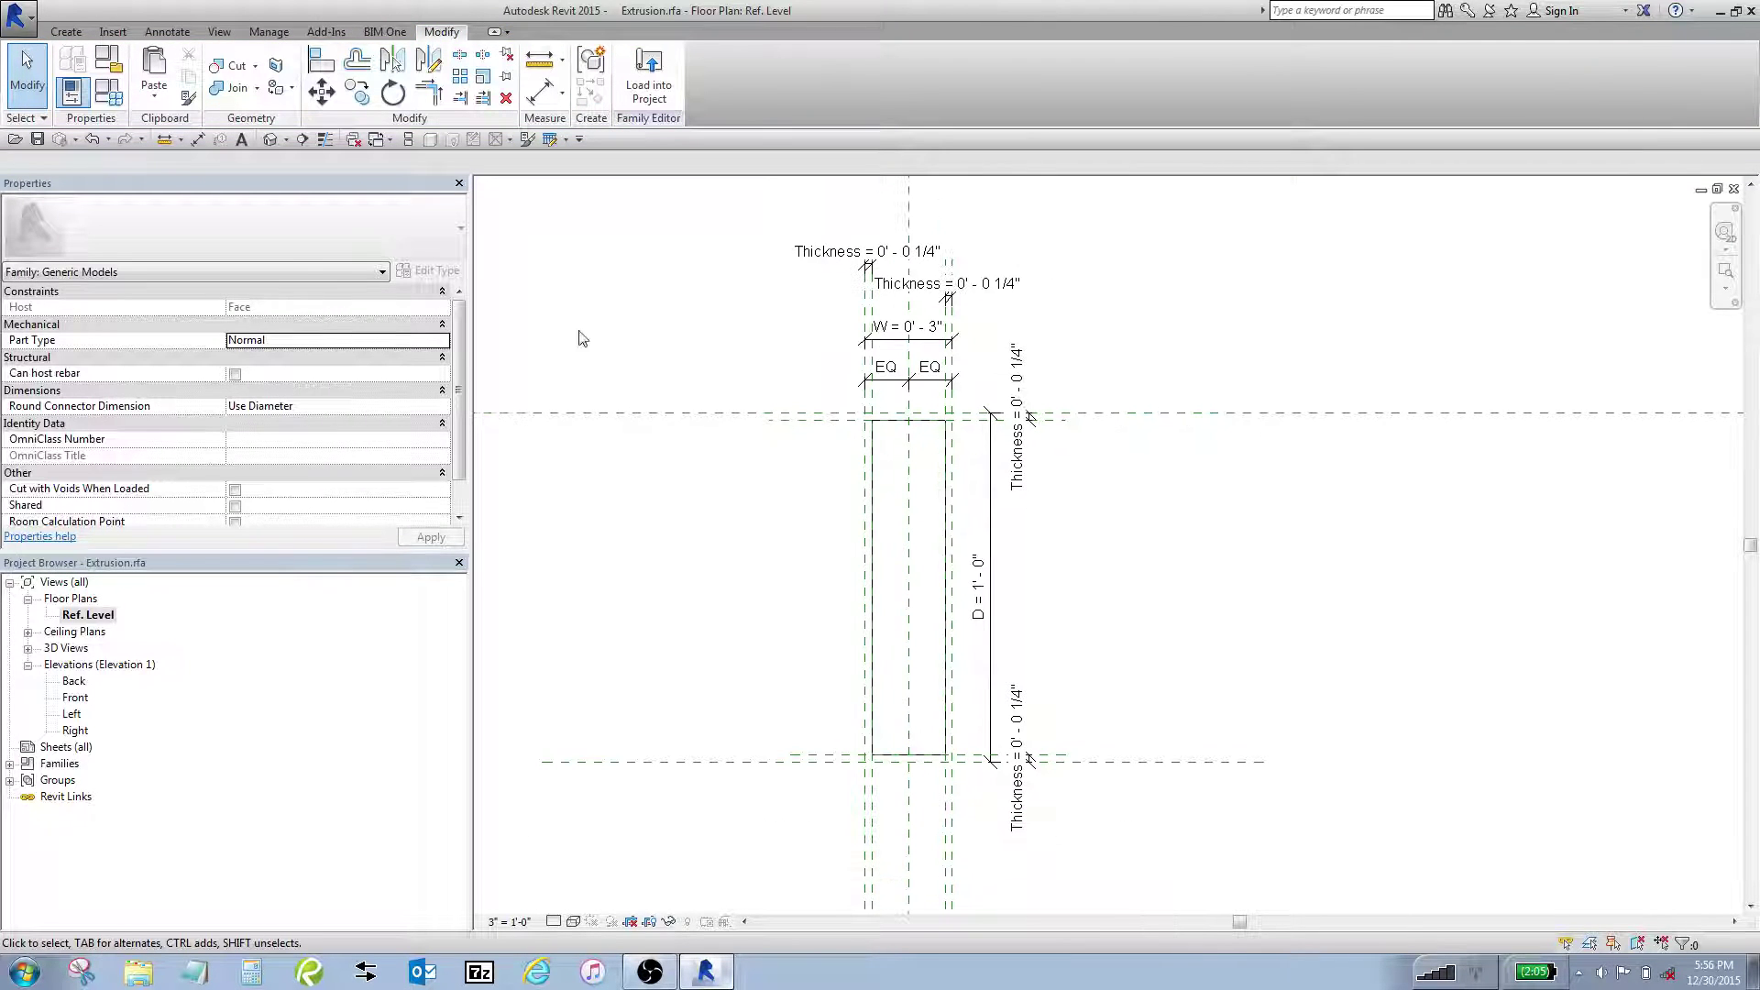
pyautogui.click(109, 94)
pyautogui.moveTo(717, 256); pyautogui.dragTo(261, 83)
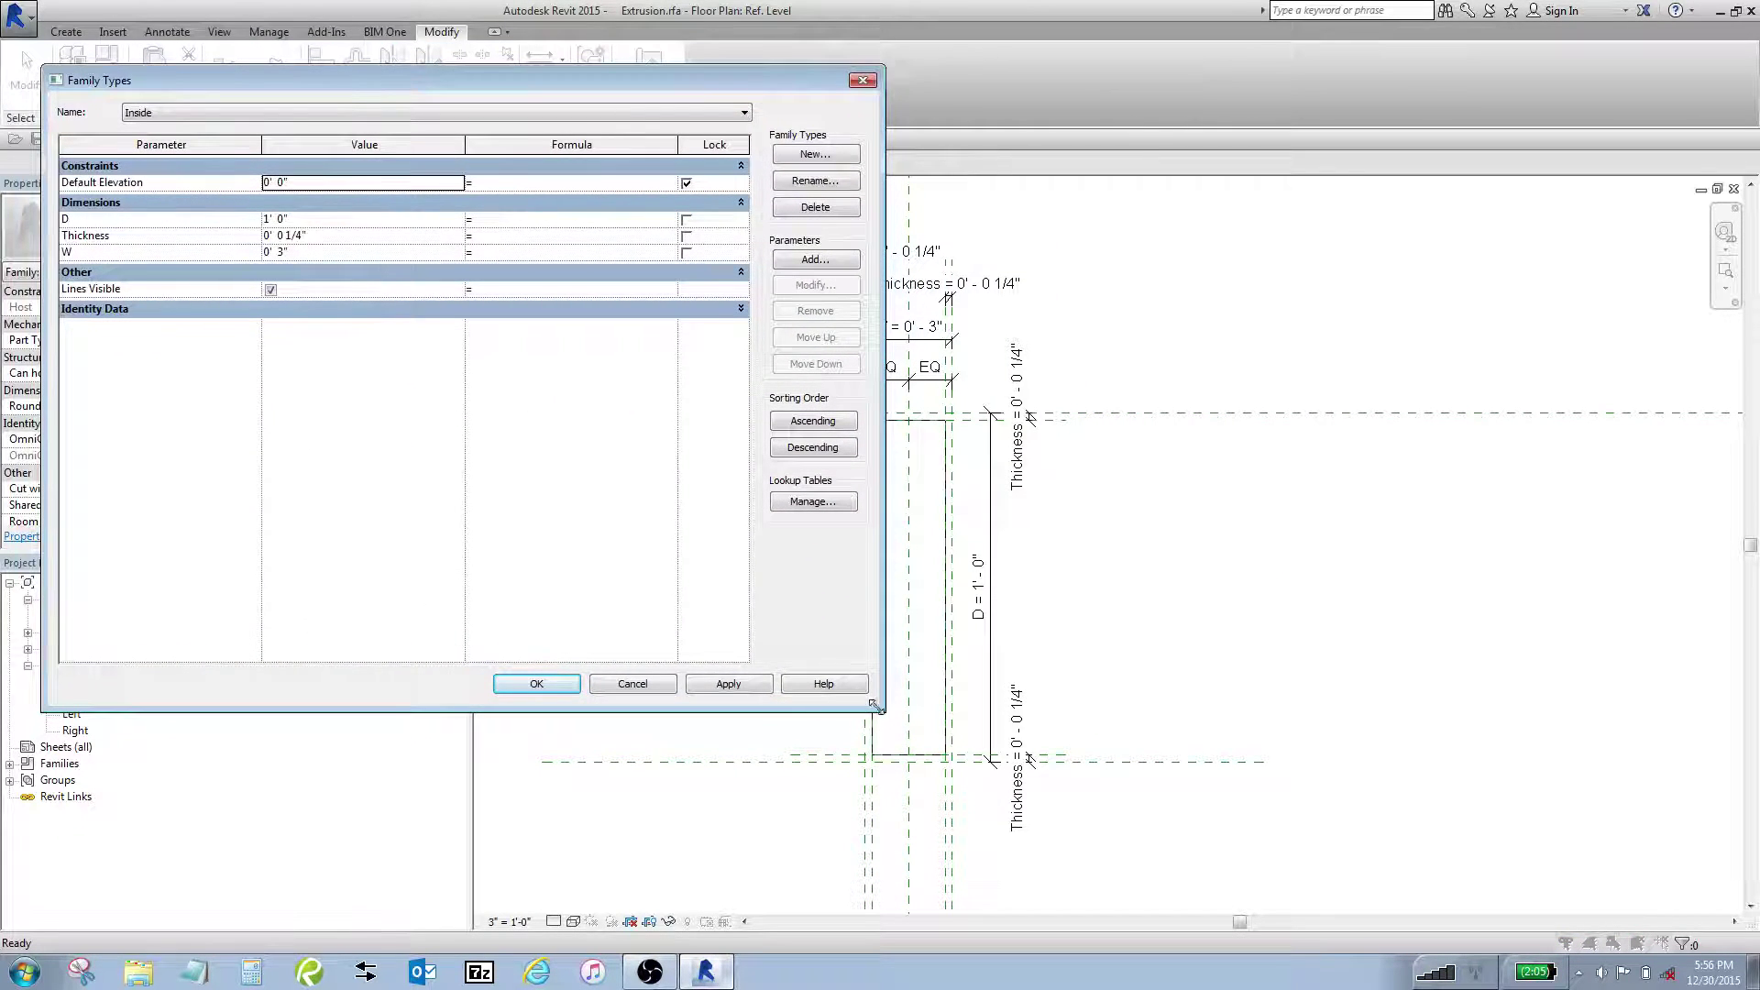
pyautogui.moveTo(874, 706); pyautogui.dragTo(790, 860)
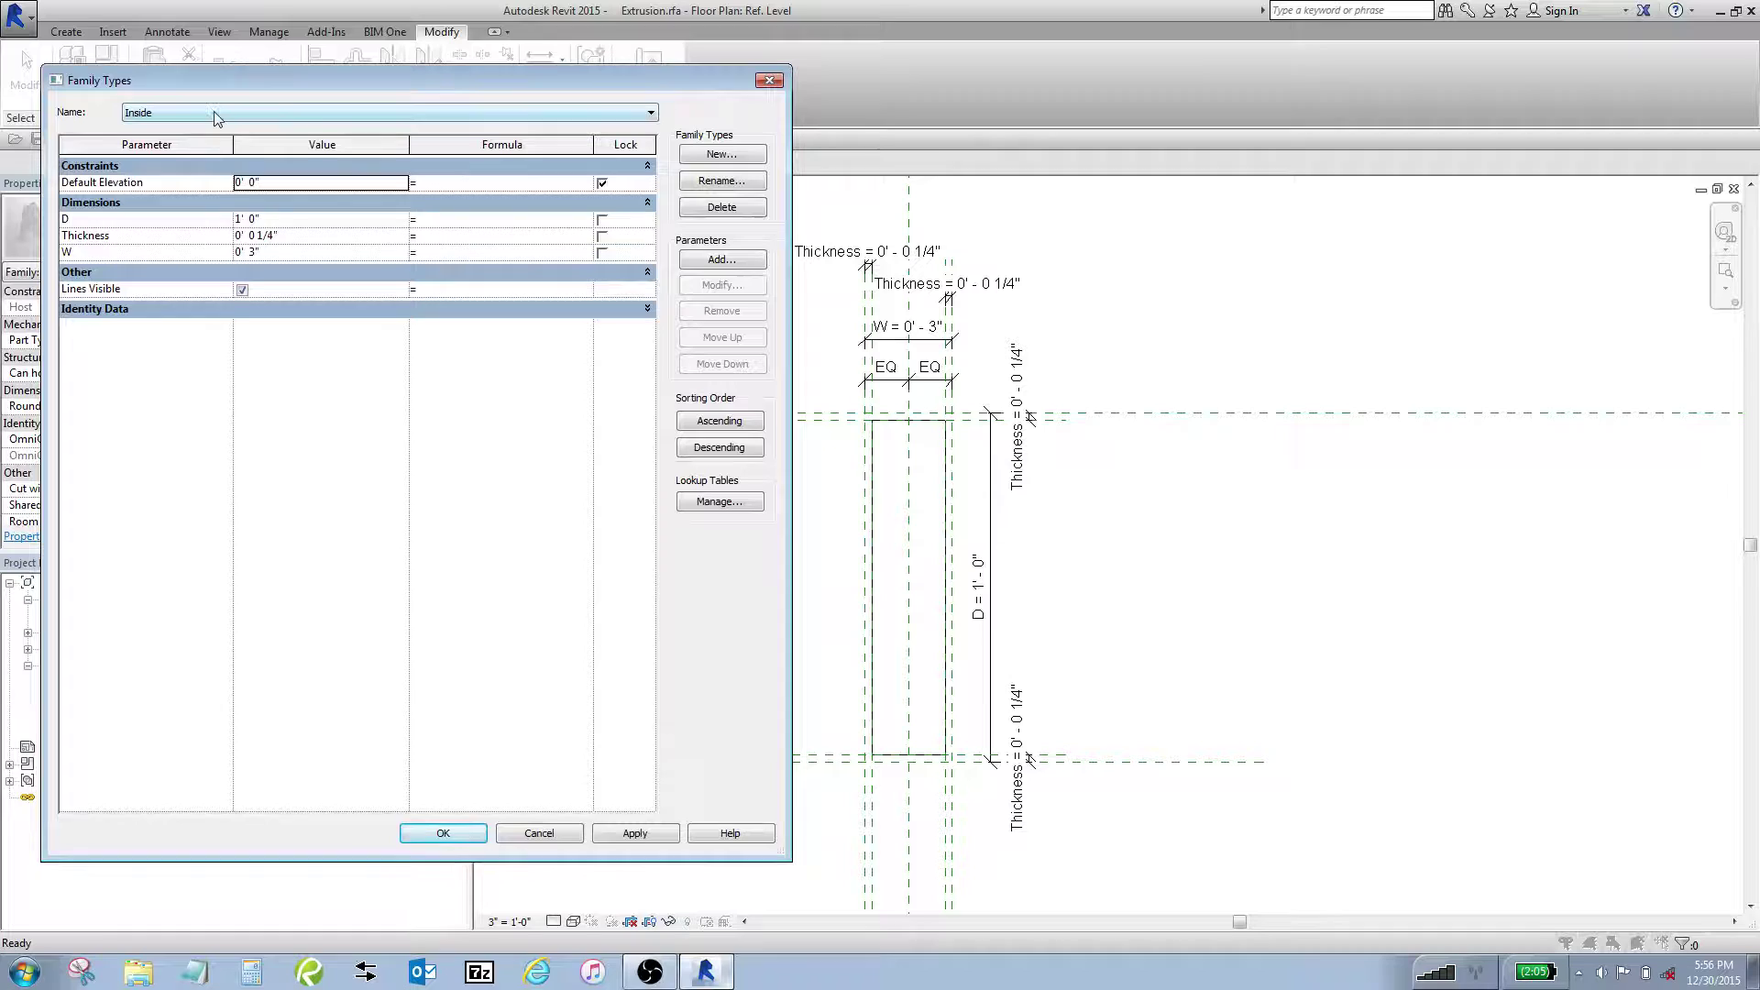
pyautogui.click(303, 236)
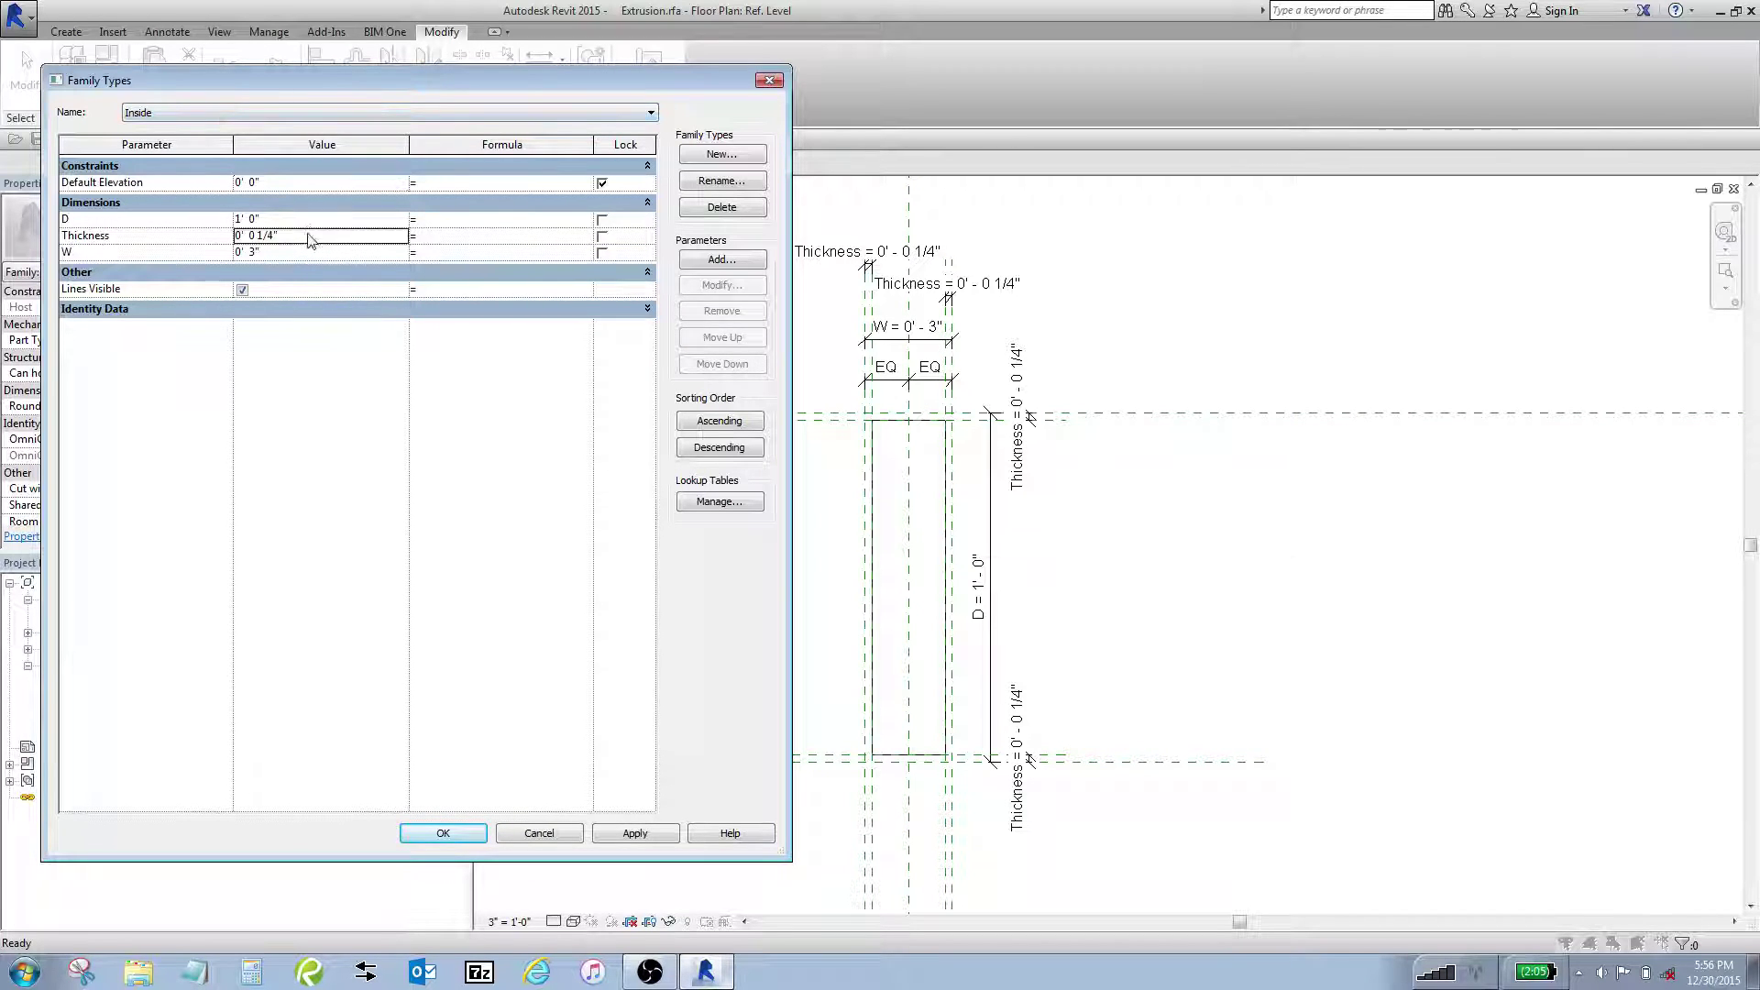
pyautogui.click(234, 112)
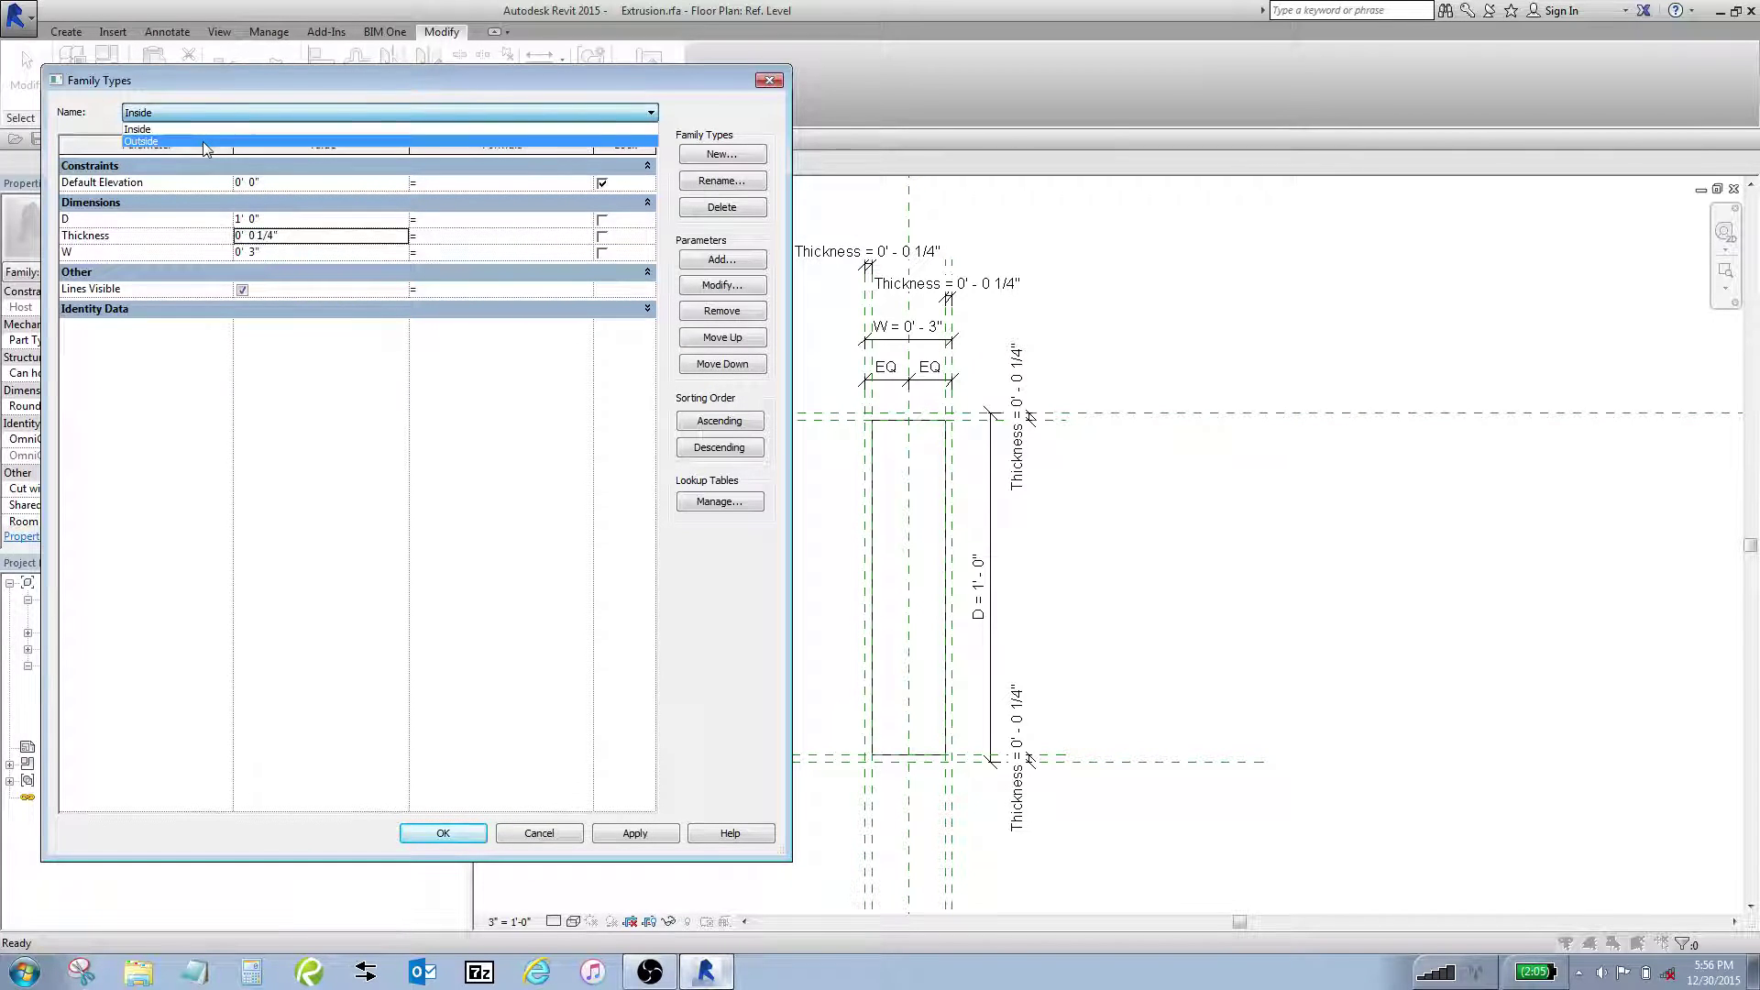
pyautogui.click(202, 139)
pyautogui.click(635, 833)
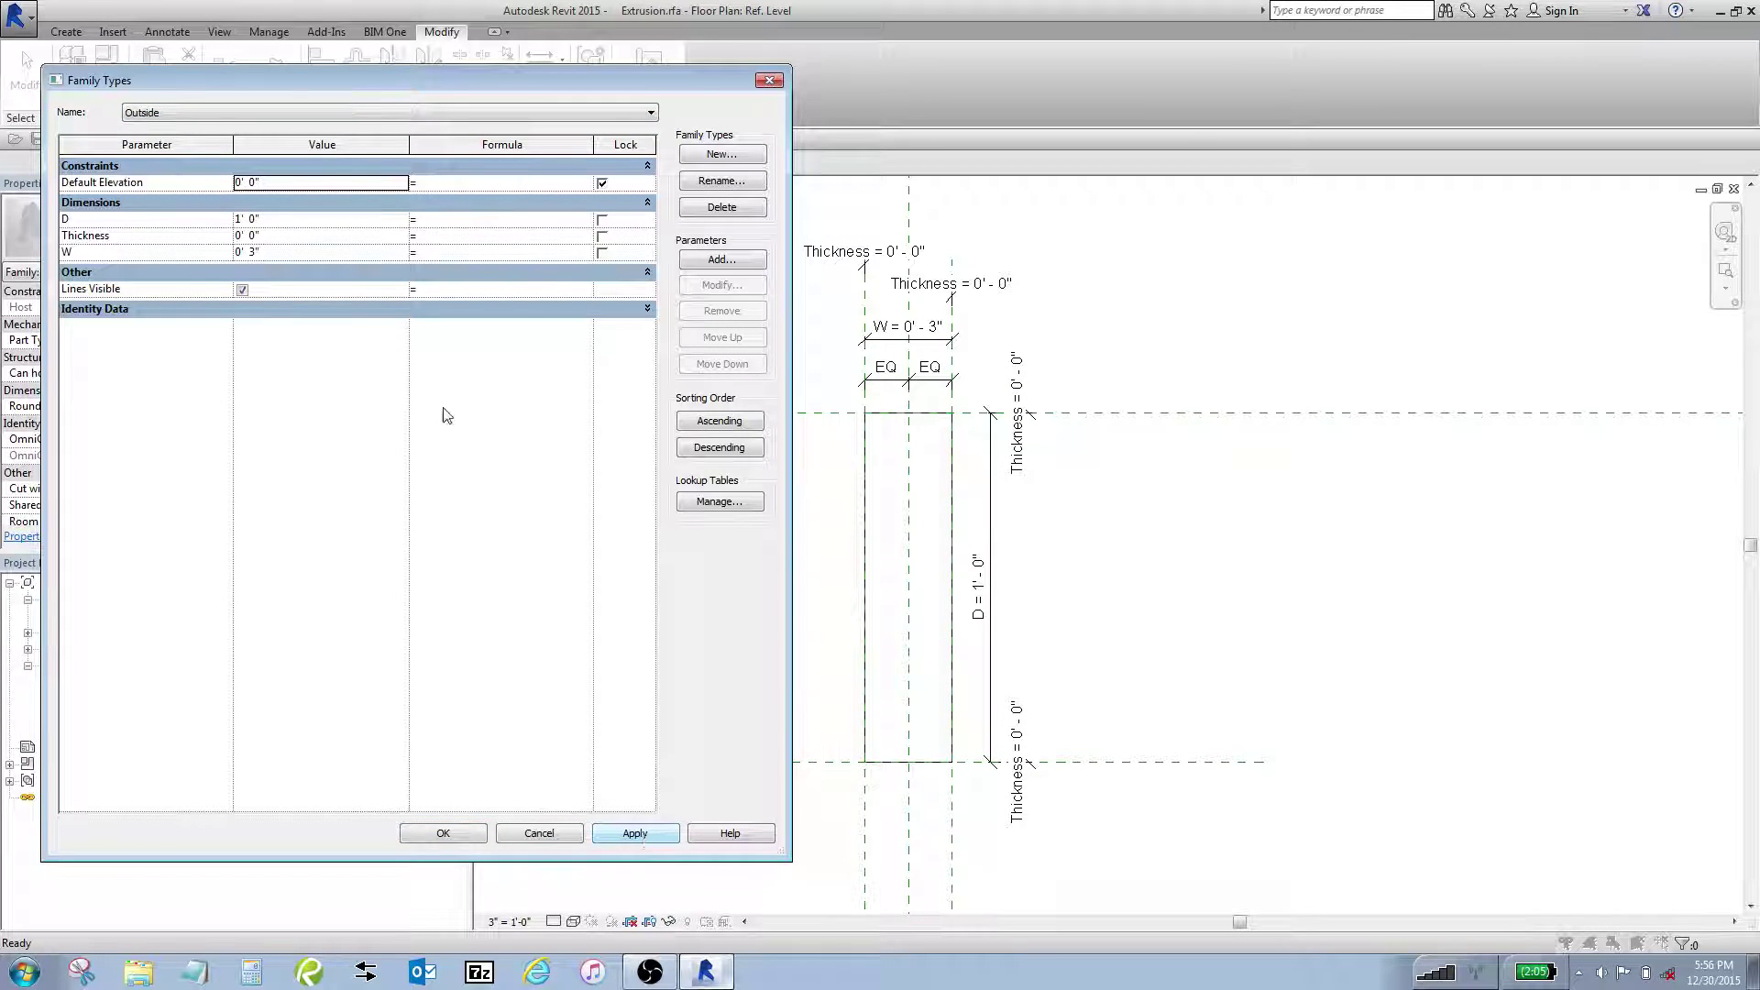
pyautogui.click(209, 111)
pyautogui.click(211, 132)
pyautogui.click(483, 834)
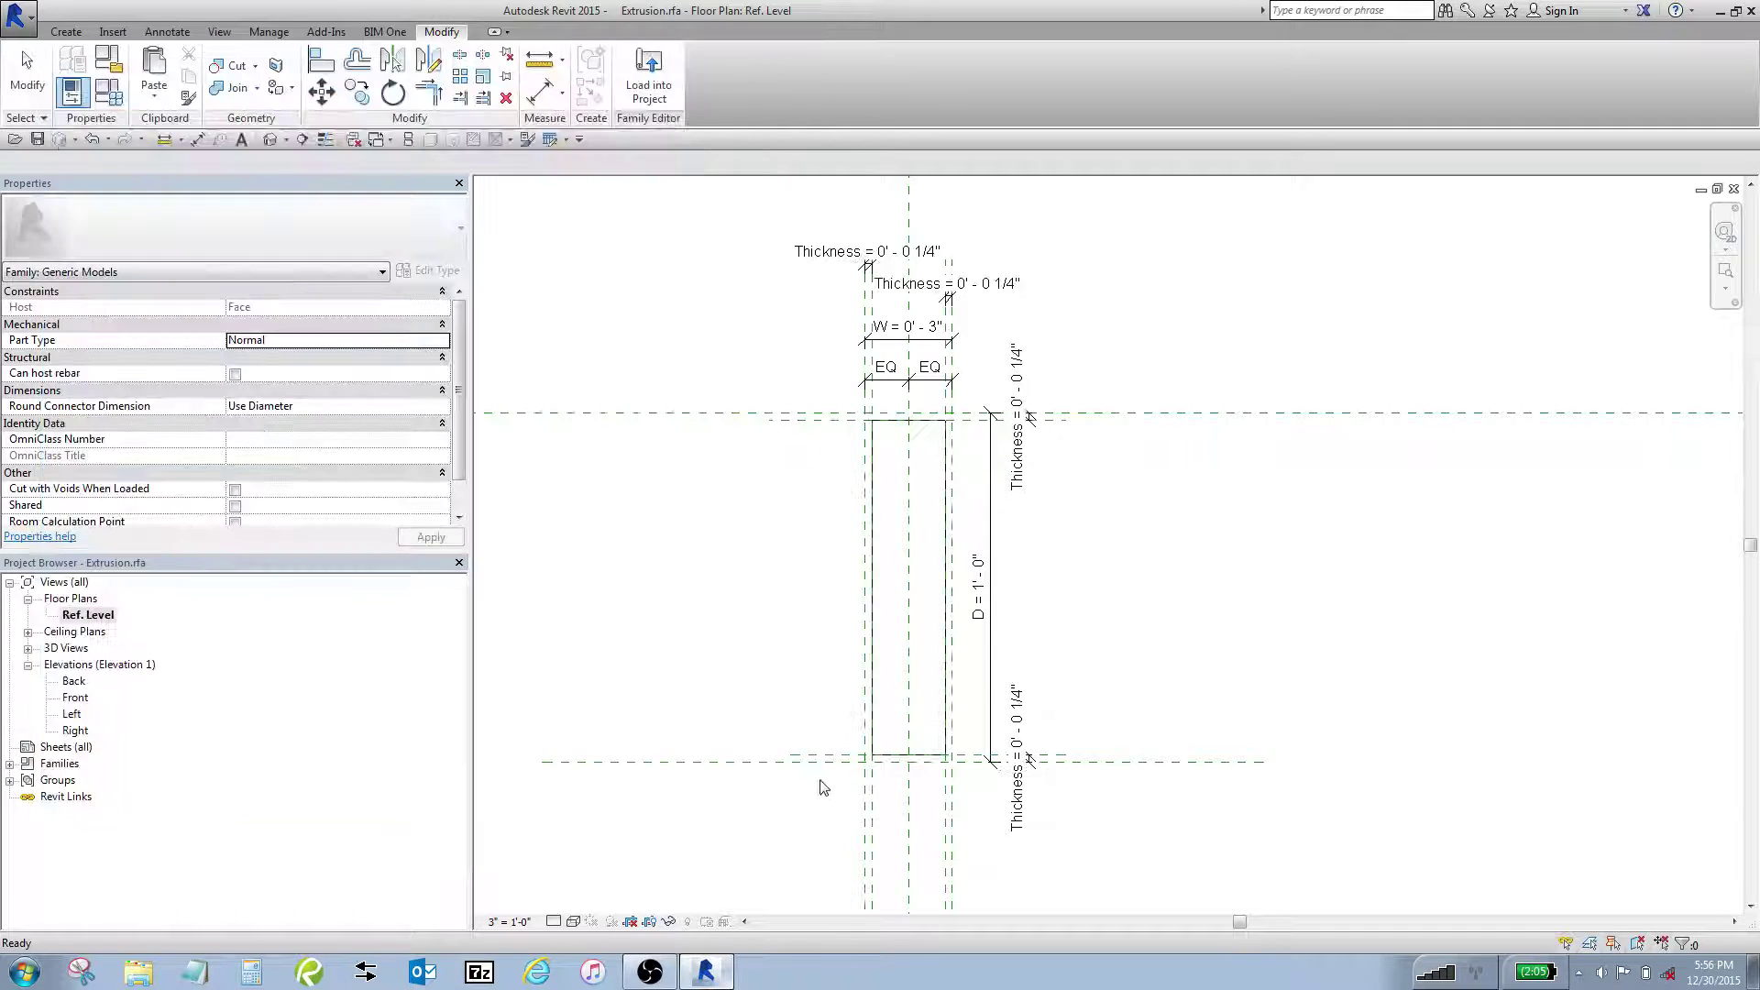
# - Draw a model-line rectangle spanning from the top reference plane to the bottom one
pyautogui.click(66, 31)
pyautogui.click(400, 78)
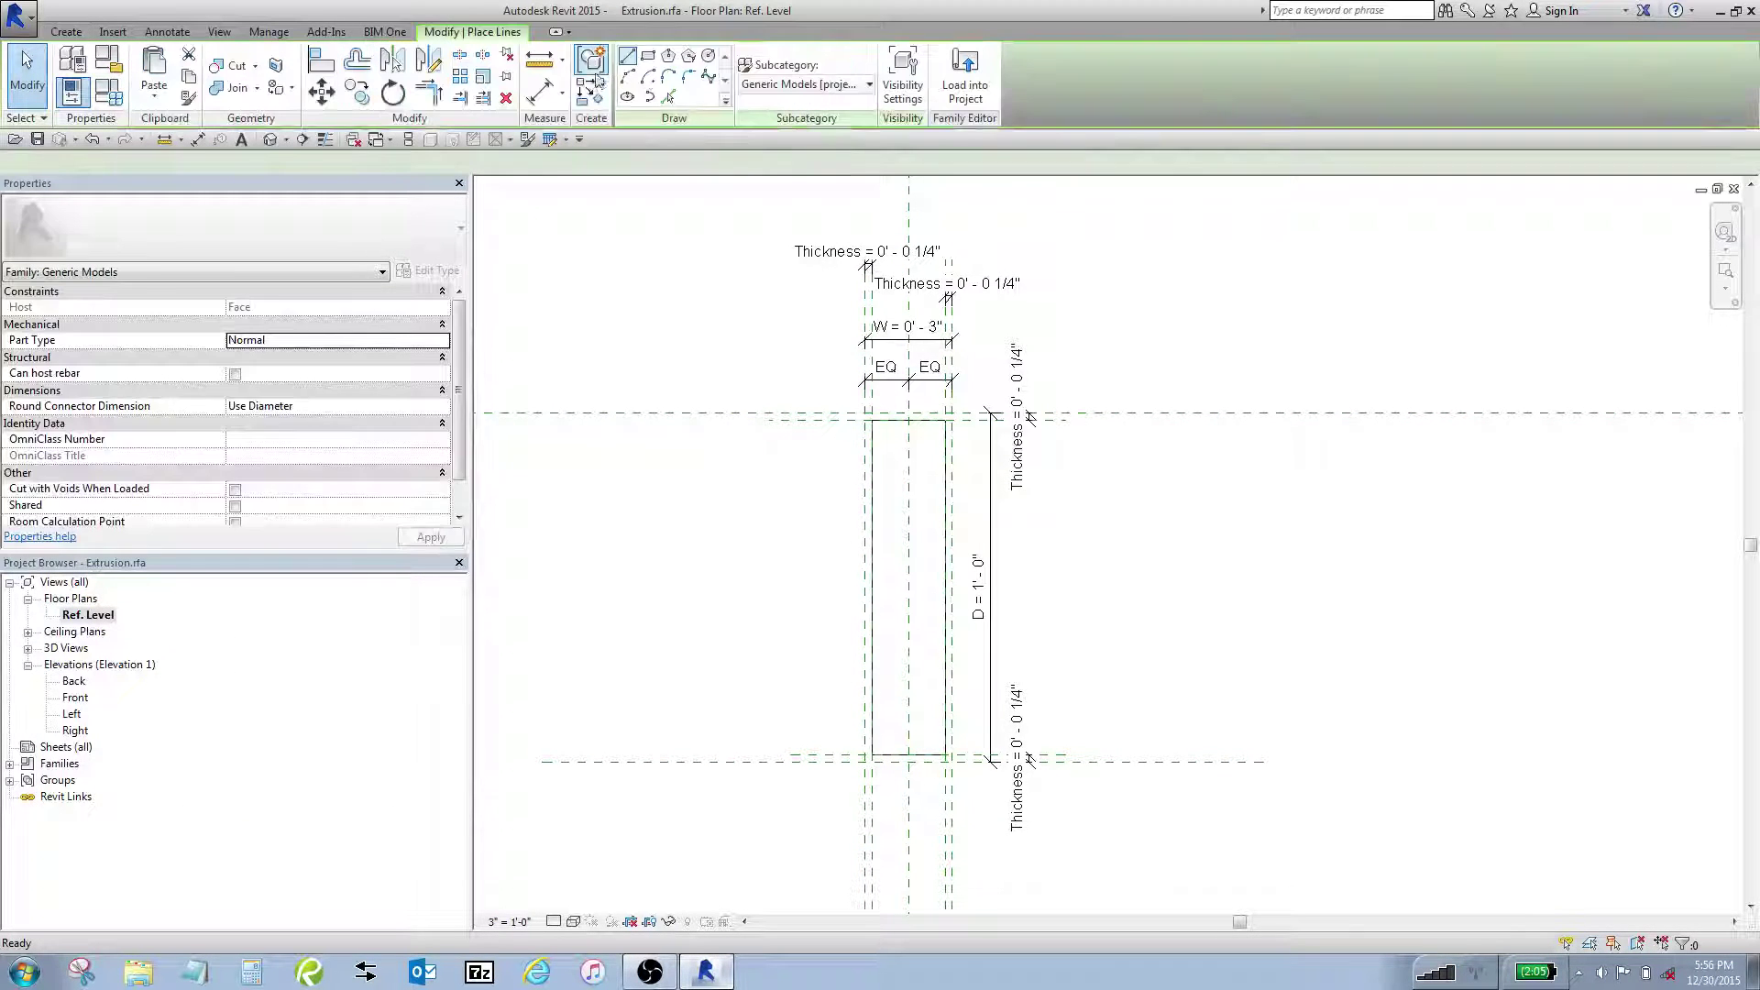
pyautogui.click(648, 56)
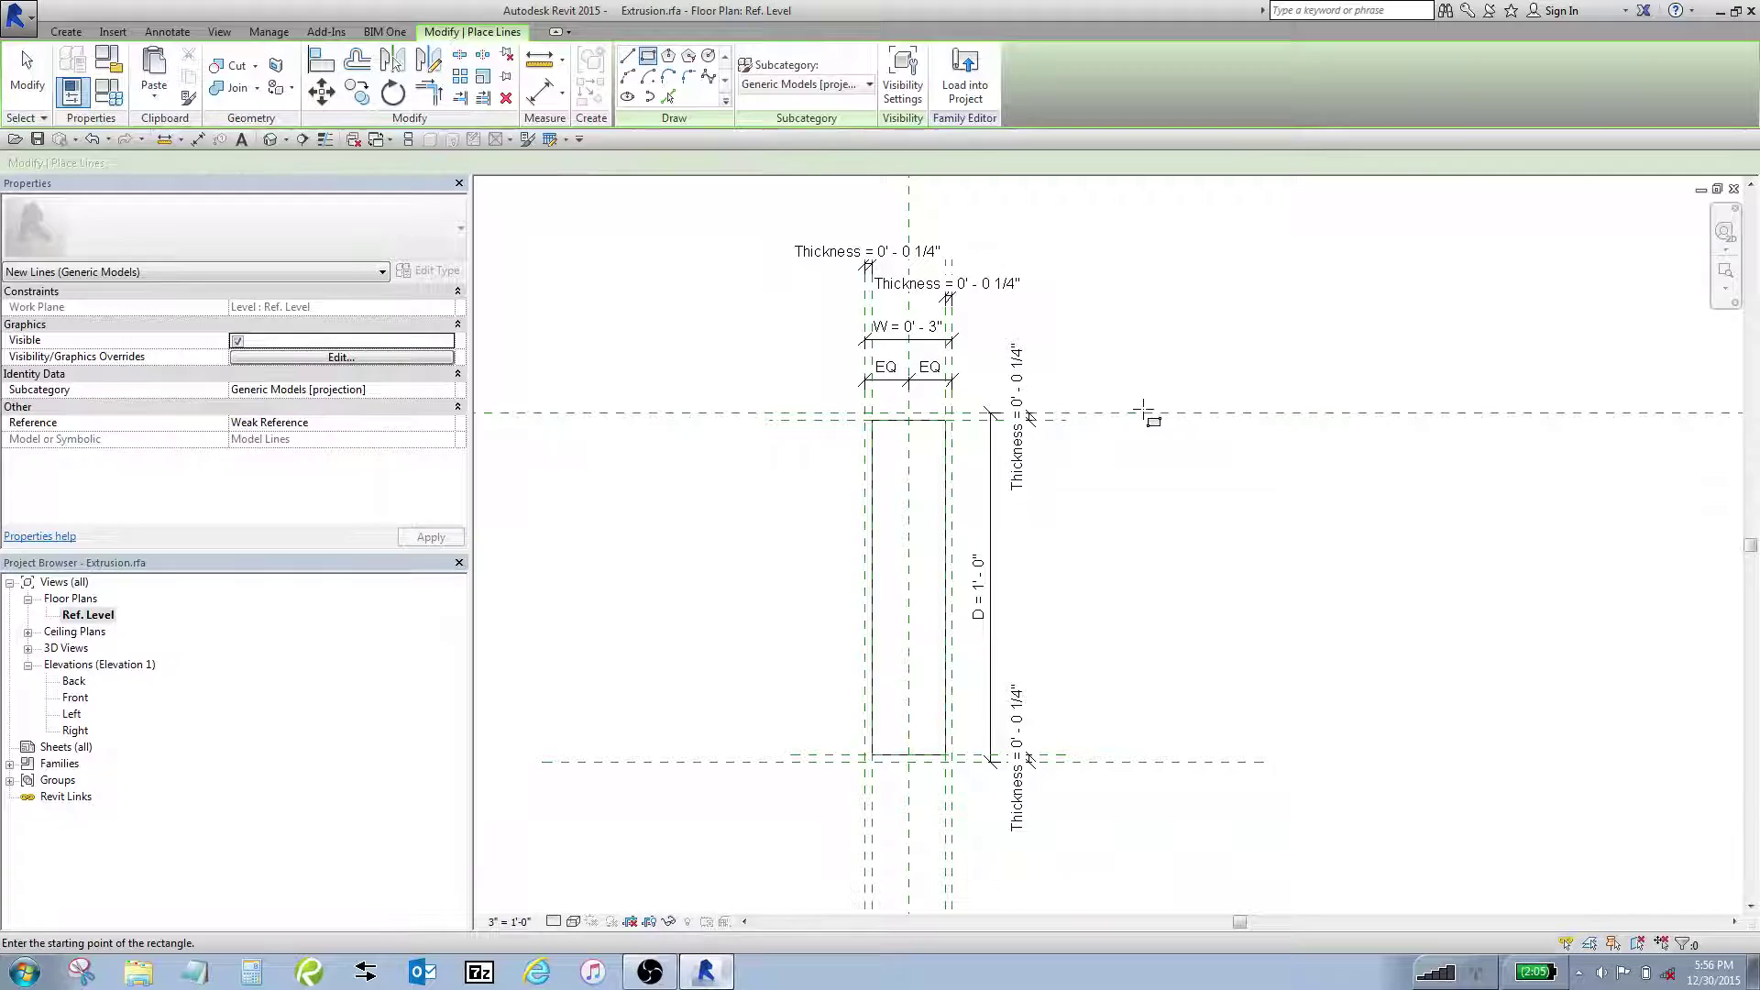
pyautogui.click(1142, 409)
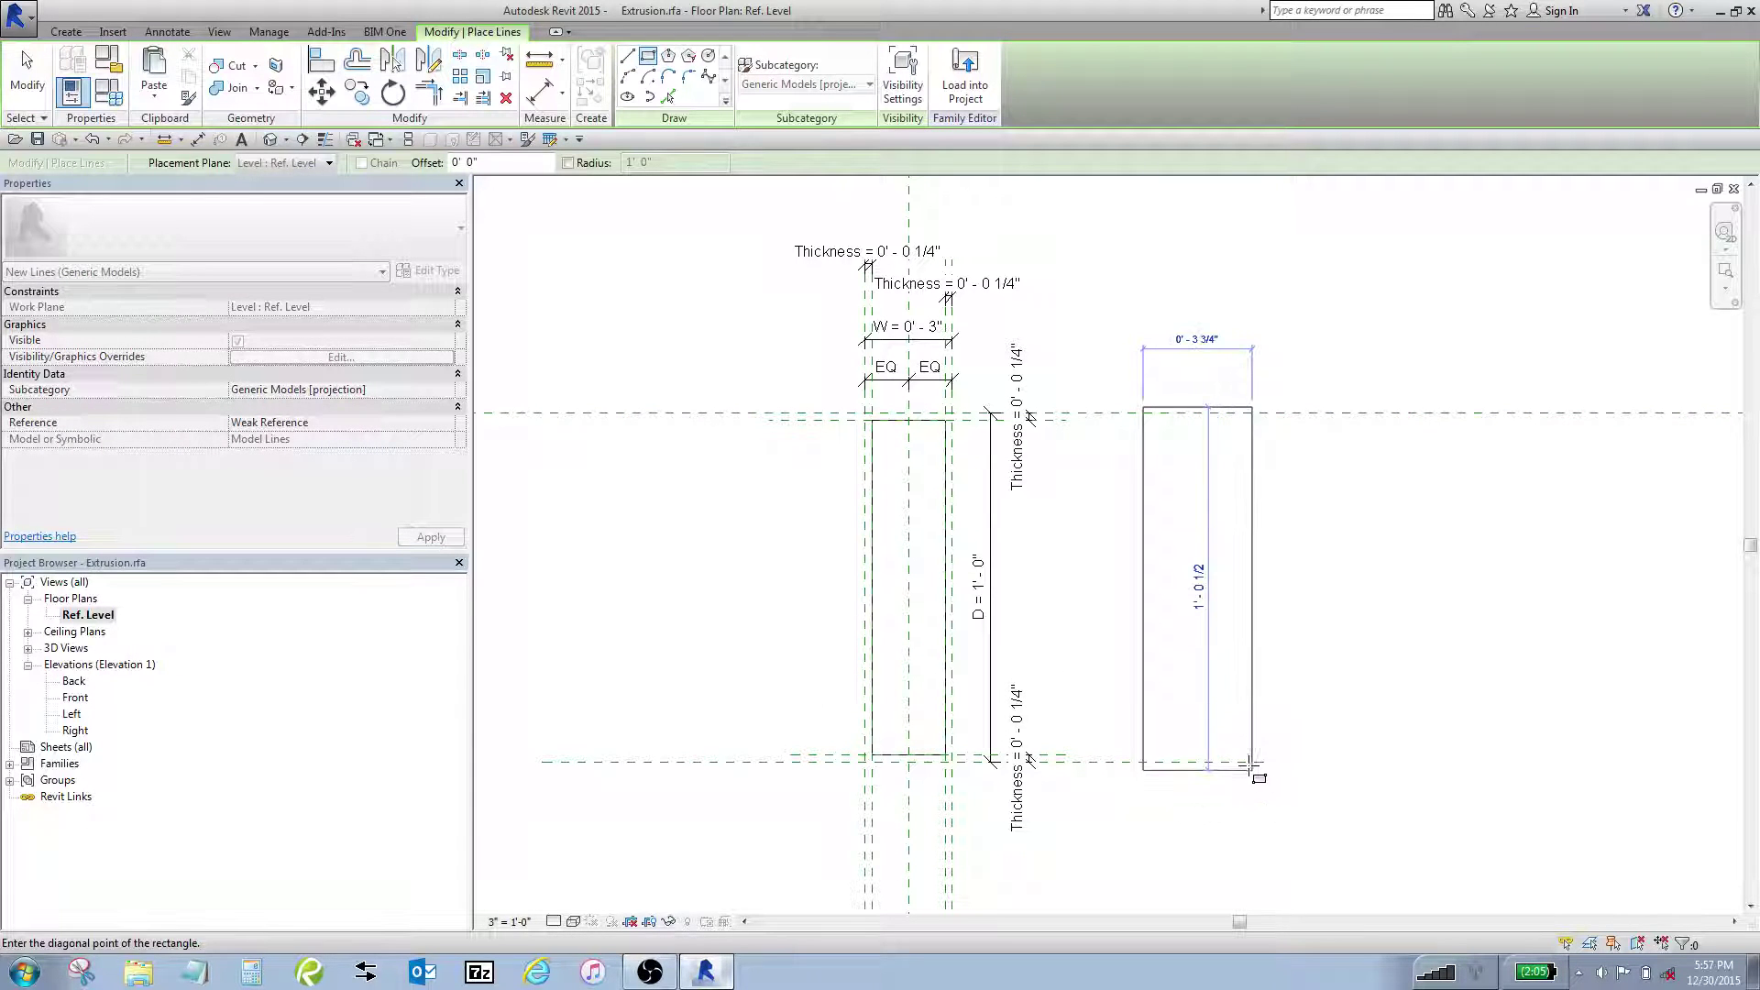
pyautogui.click(1246, 763)
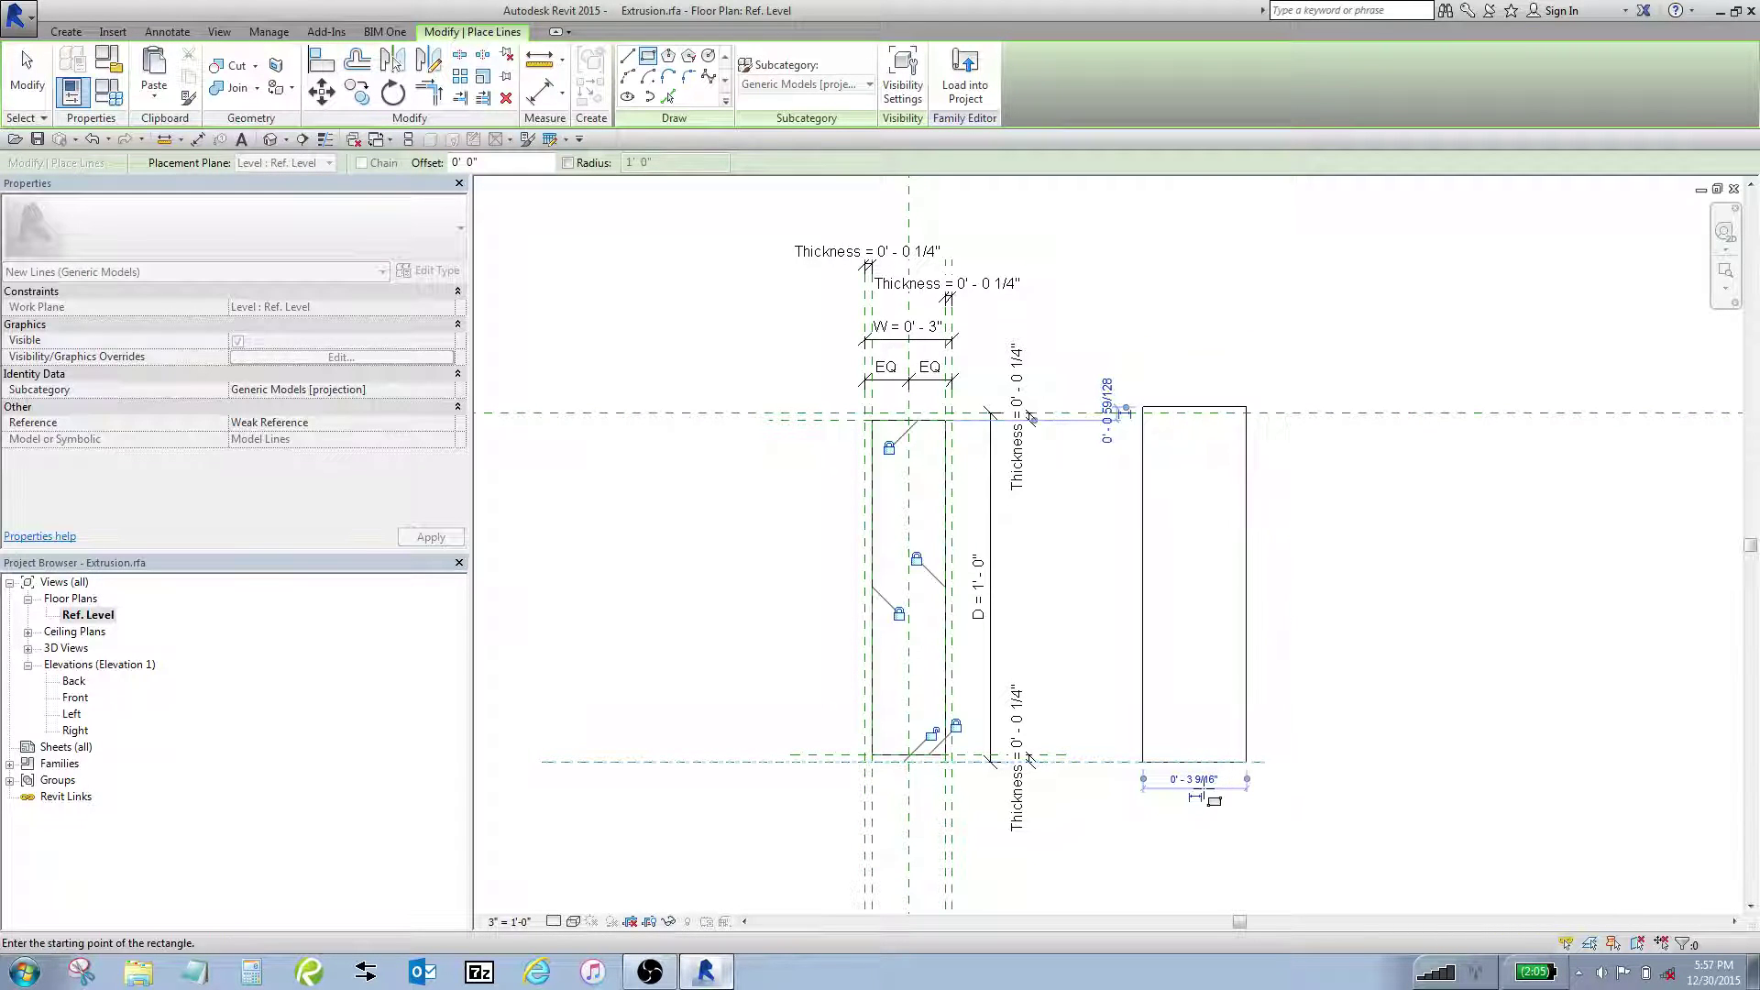
pyautogui.press('Escape')
pyautogui.press('Escape')
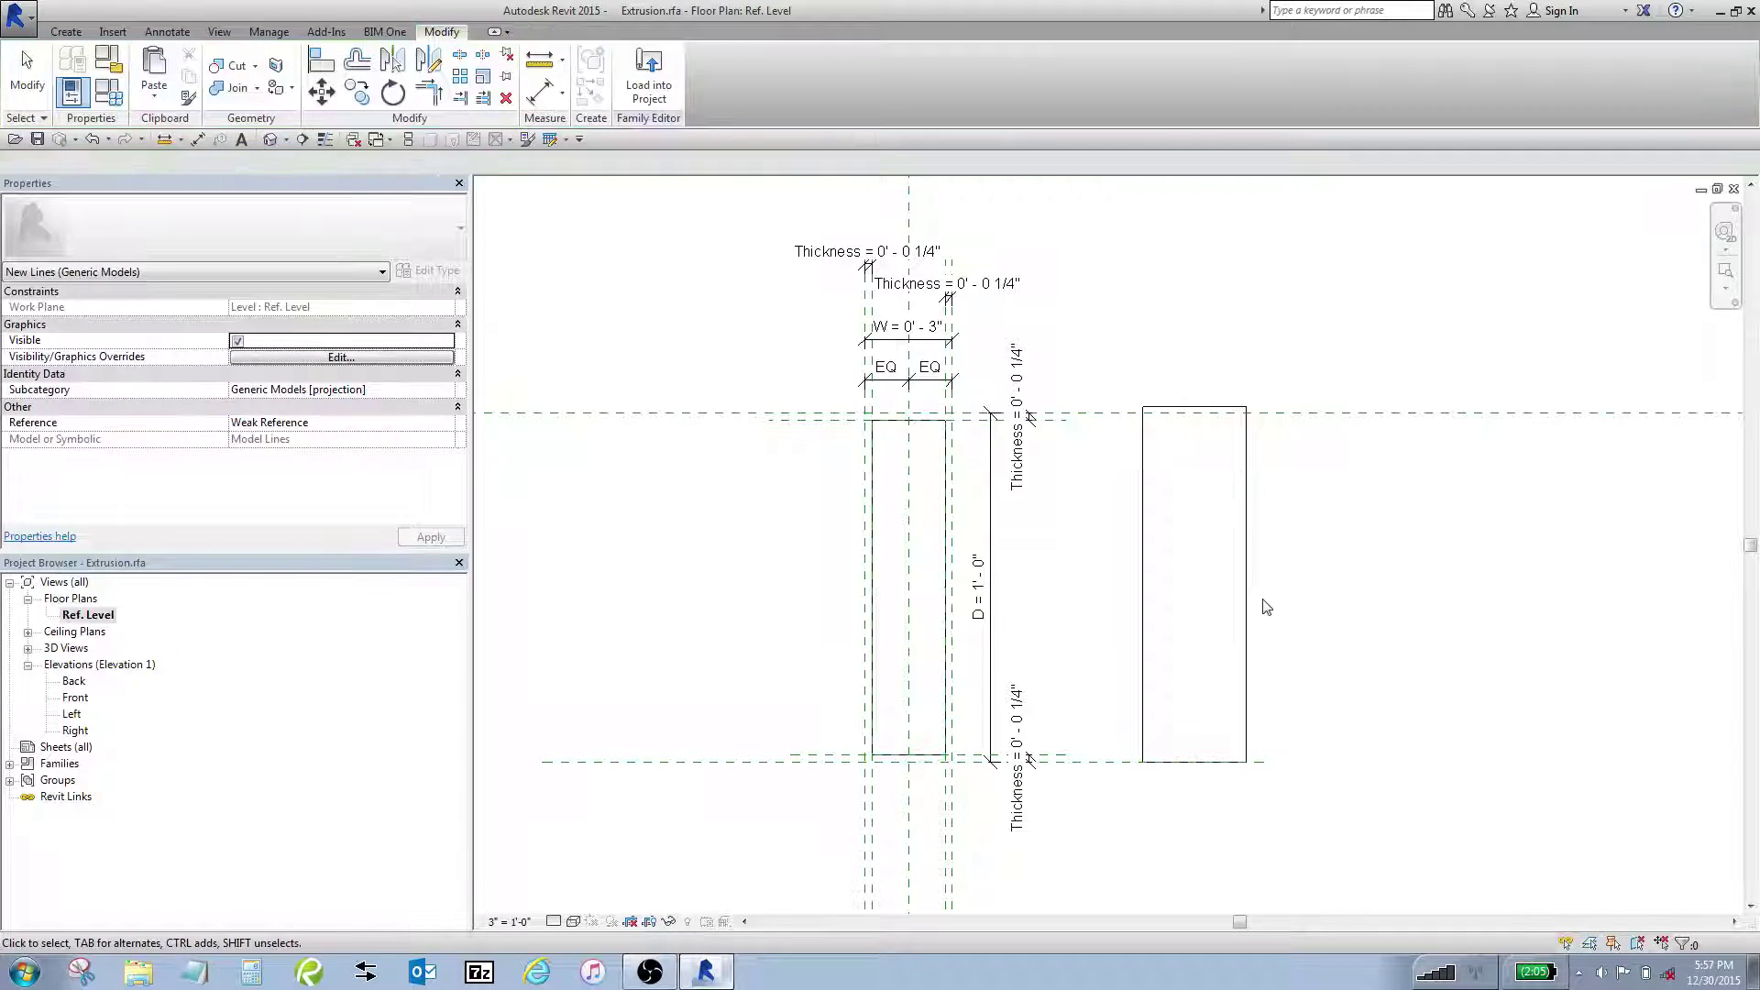
# - Delete the right and left rectangle chains with DE, keeping only reference planes and dimensions
pyautogui.press('d')
pyautogui.press('e')
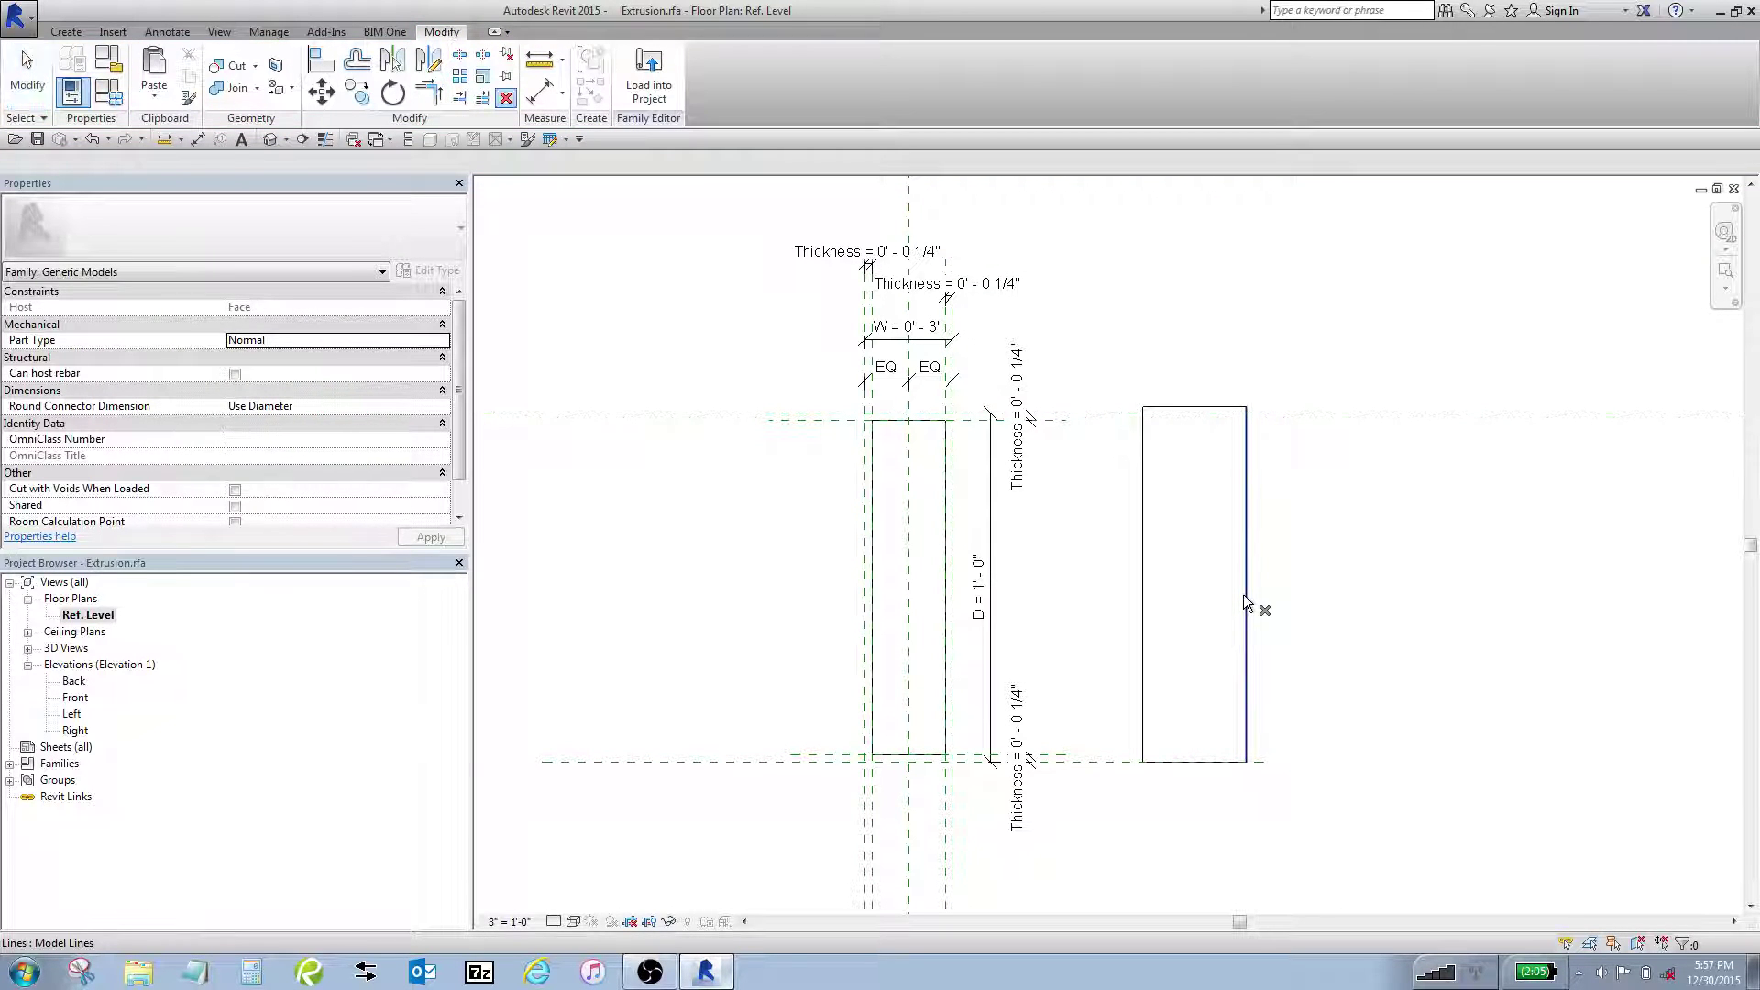
pyautogui.press('Tab')
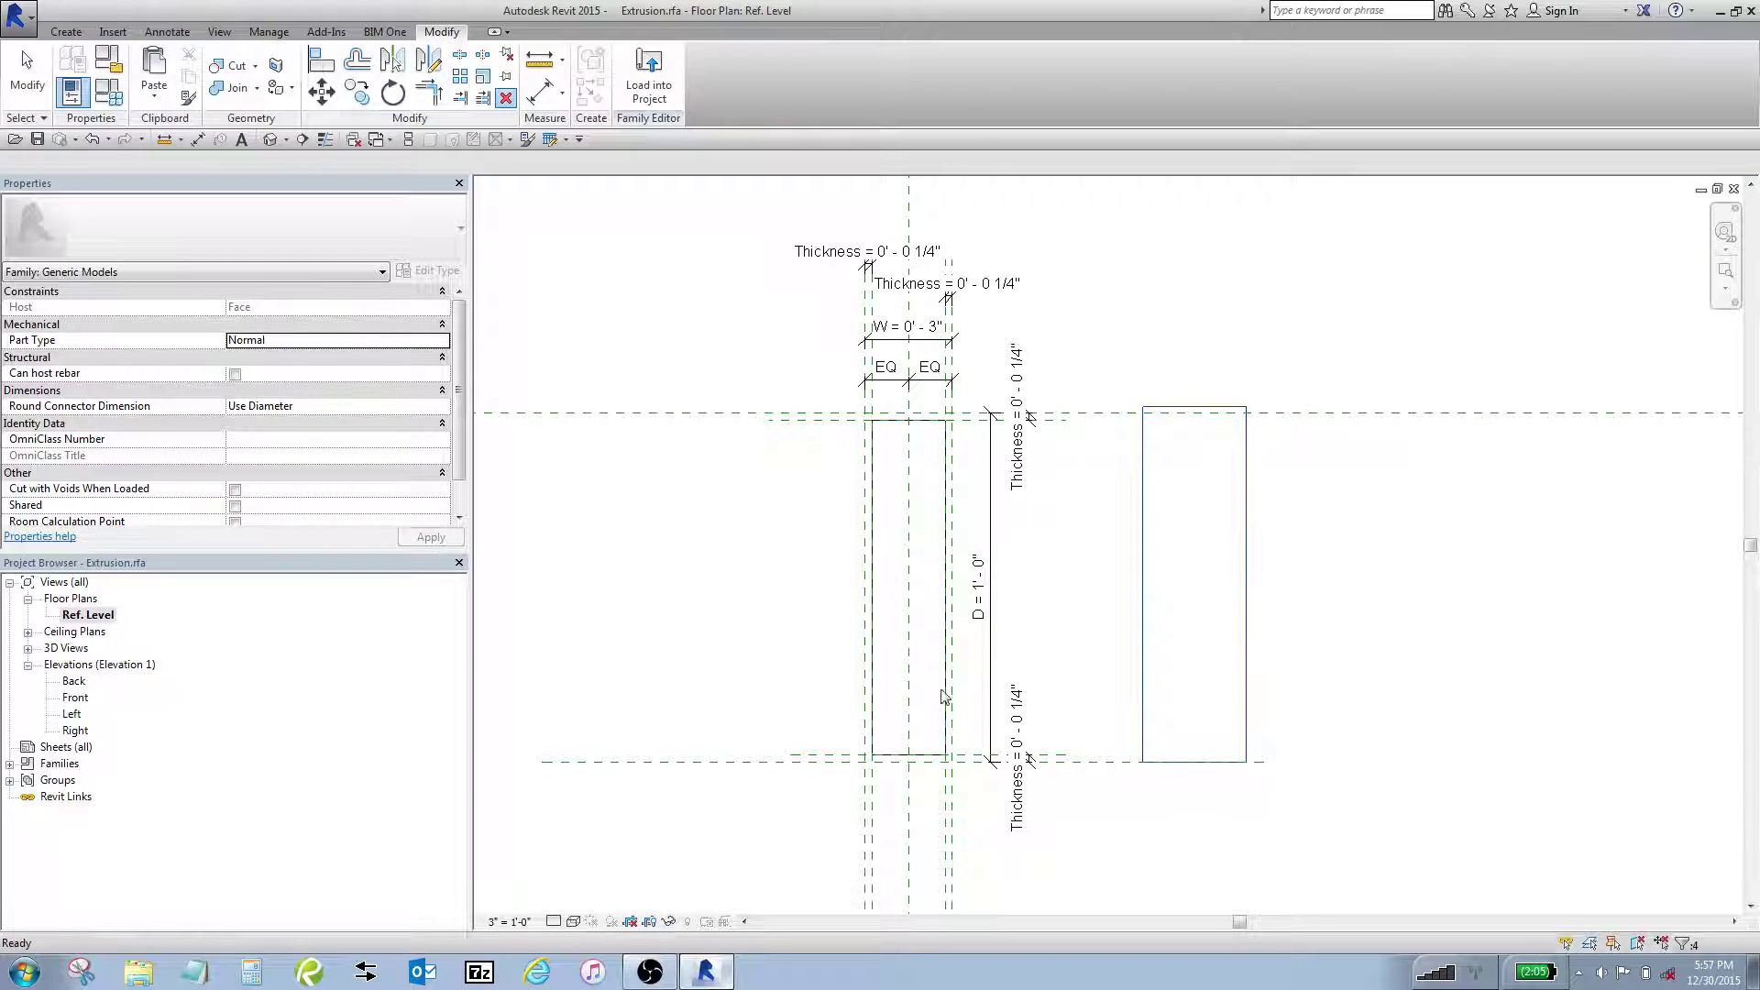
pyautogui.click(1245, 605)
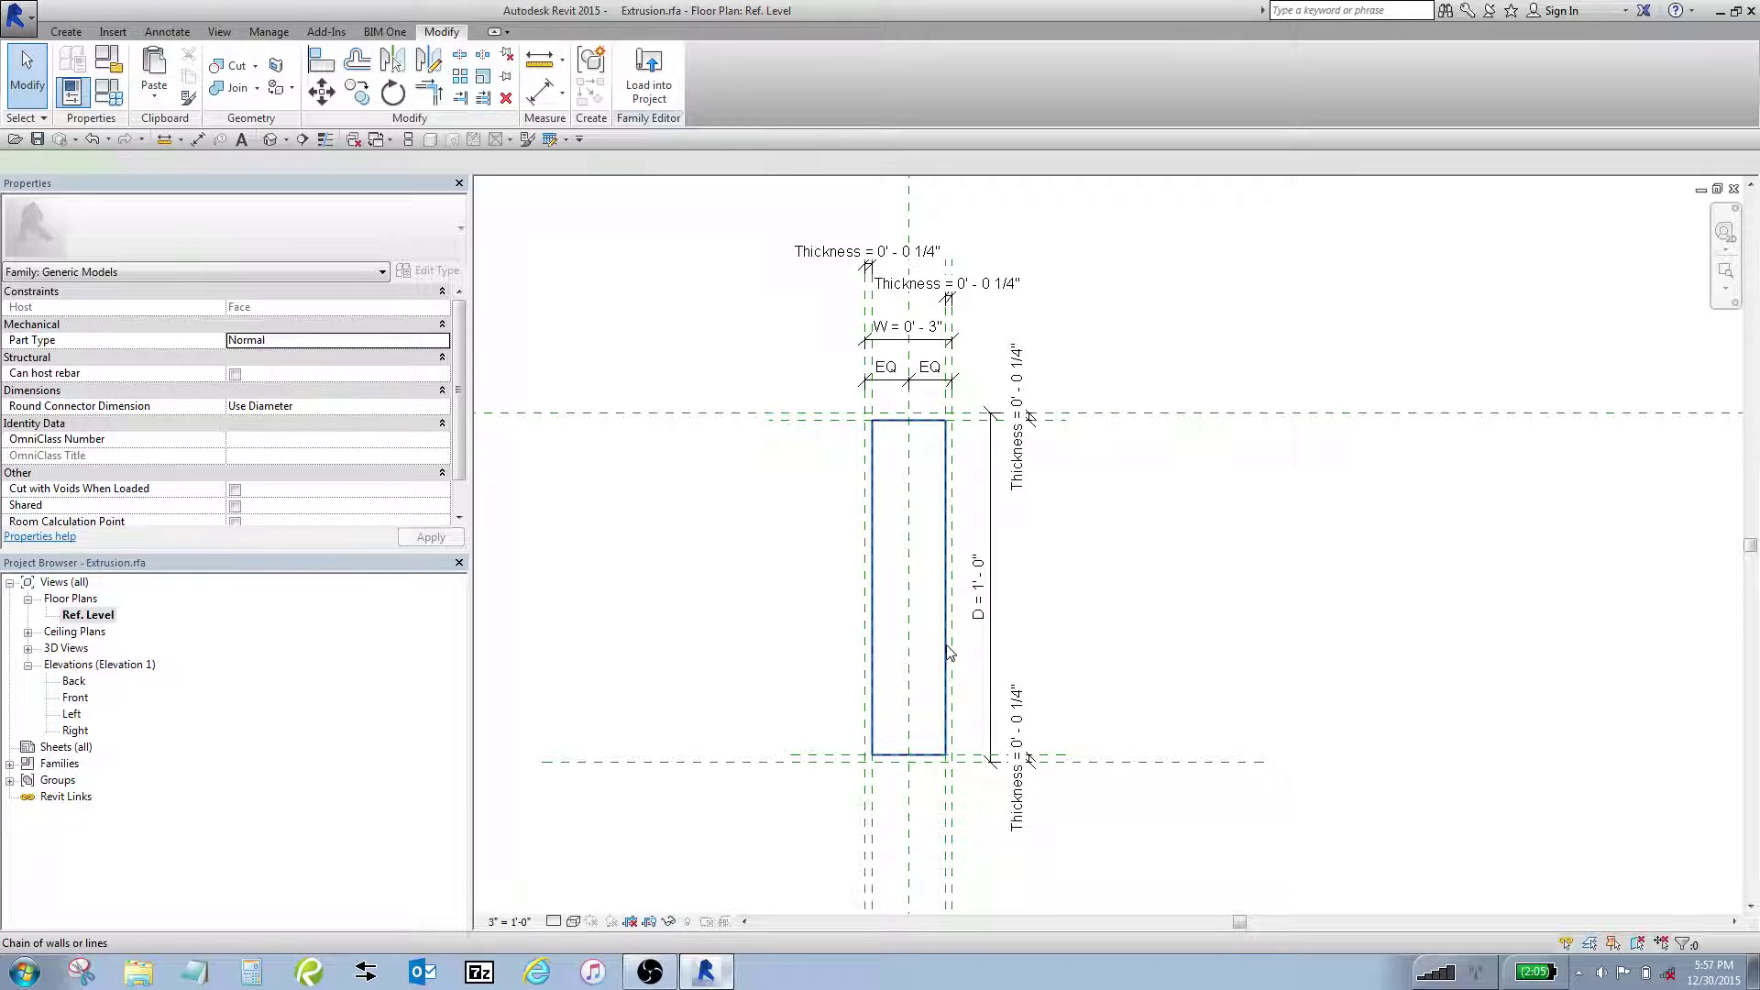
pyautogui.click(949, 653)
pyautogui.press('Delete')
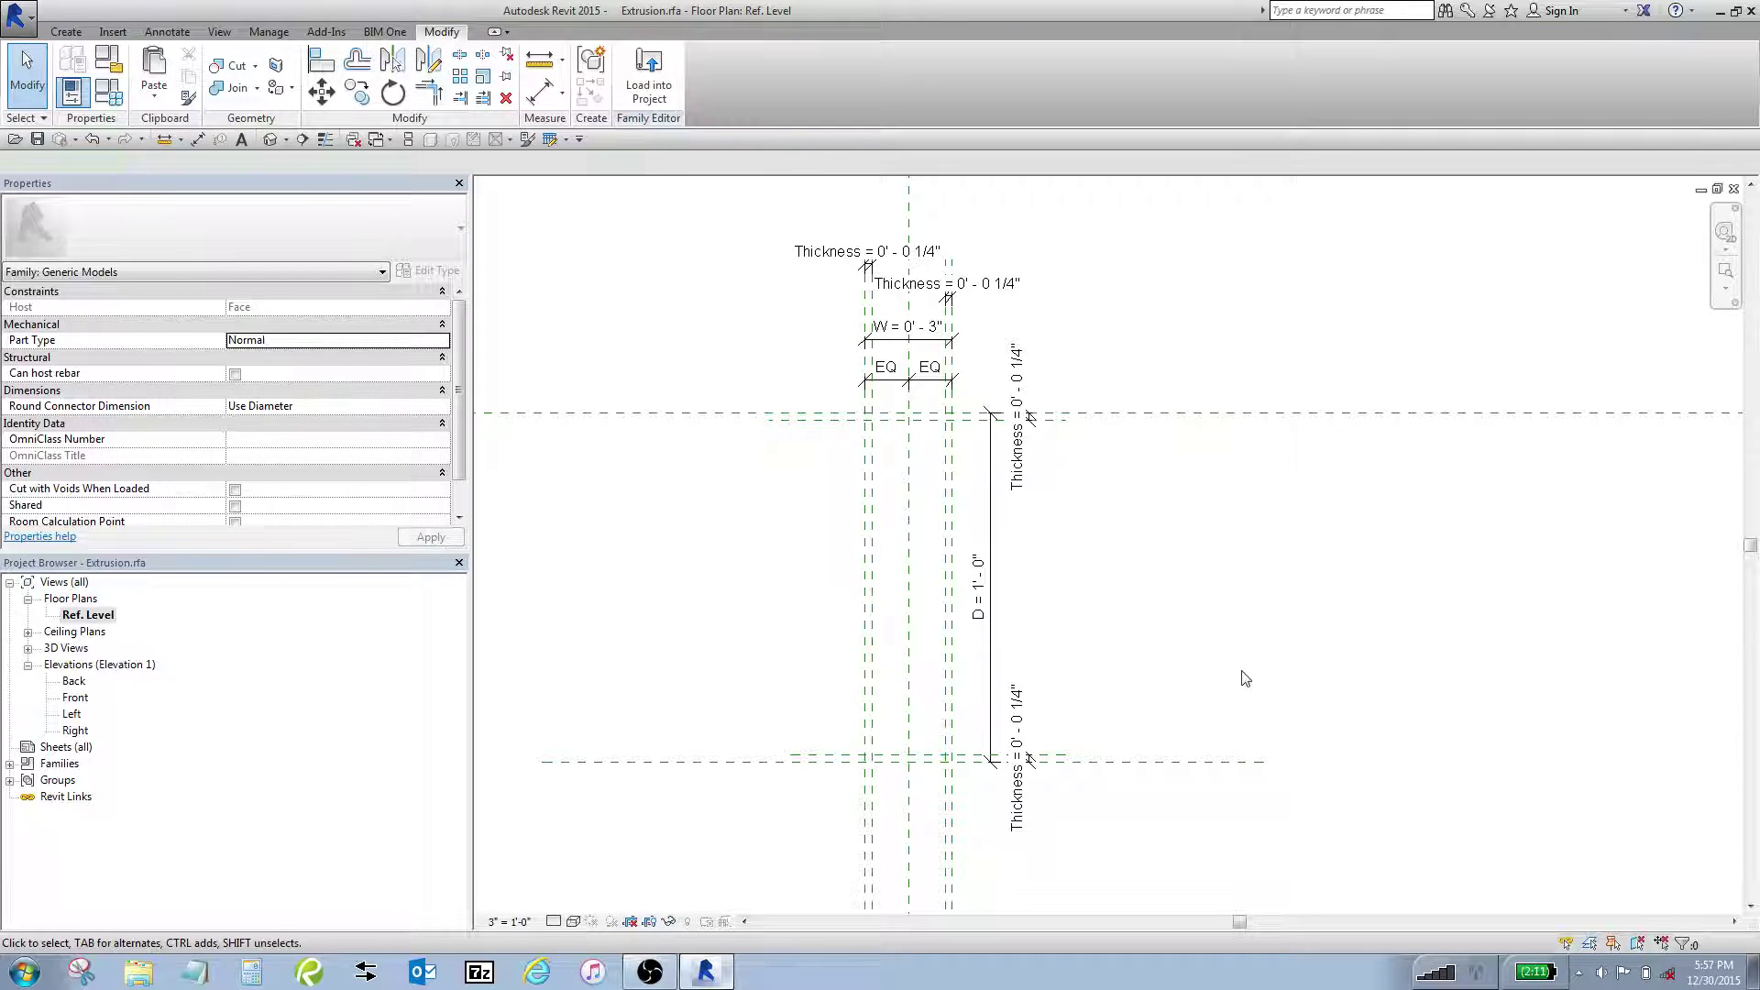
# - Draw a model-line rectangle between reference-plane intersections and lock its edge to the plane
pyautogui.click(80, 34)
pyautogui.click(404, 71)
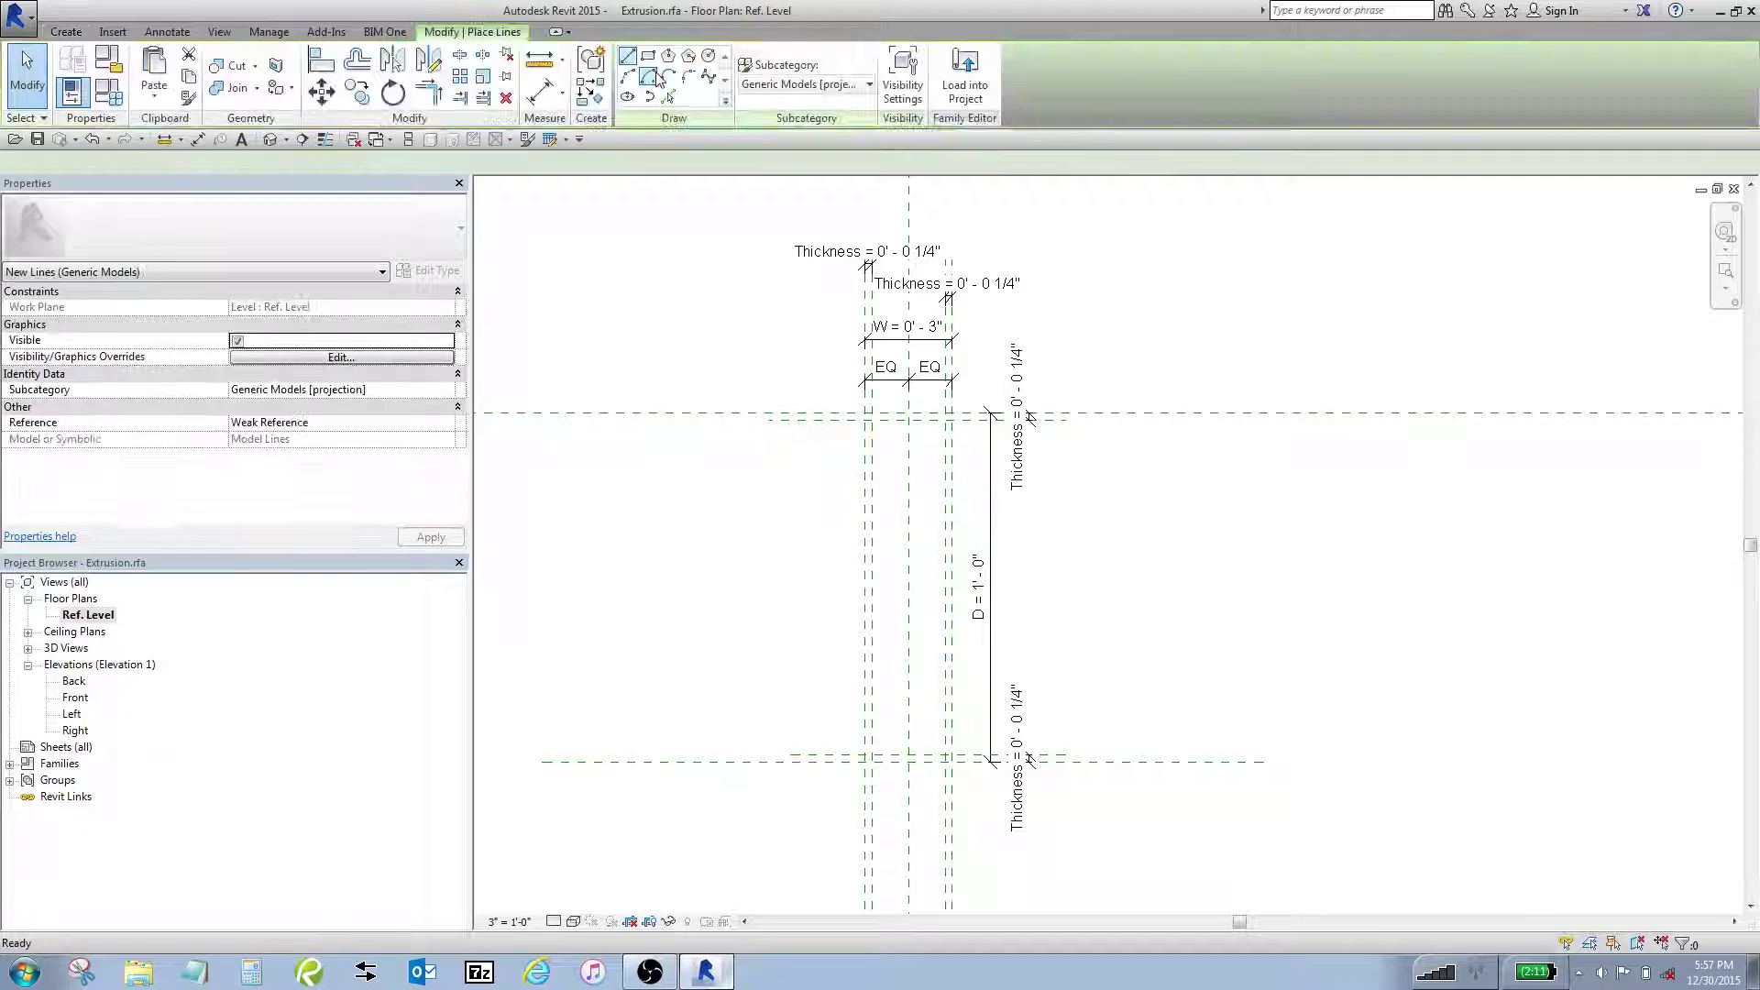
pyautogui.click(648, 57)
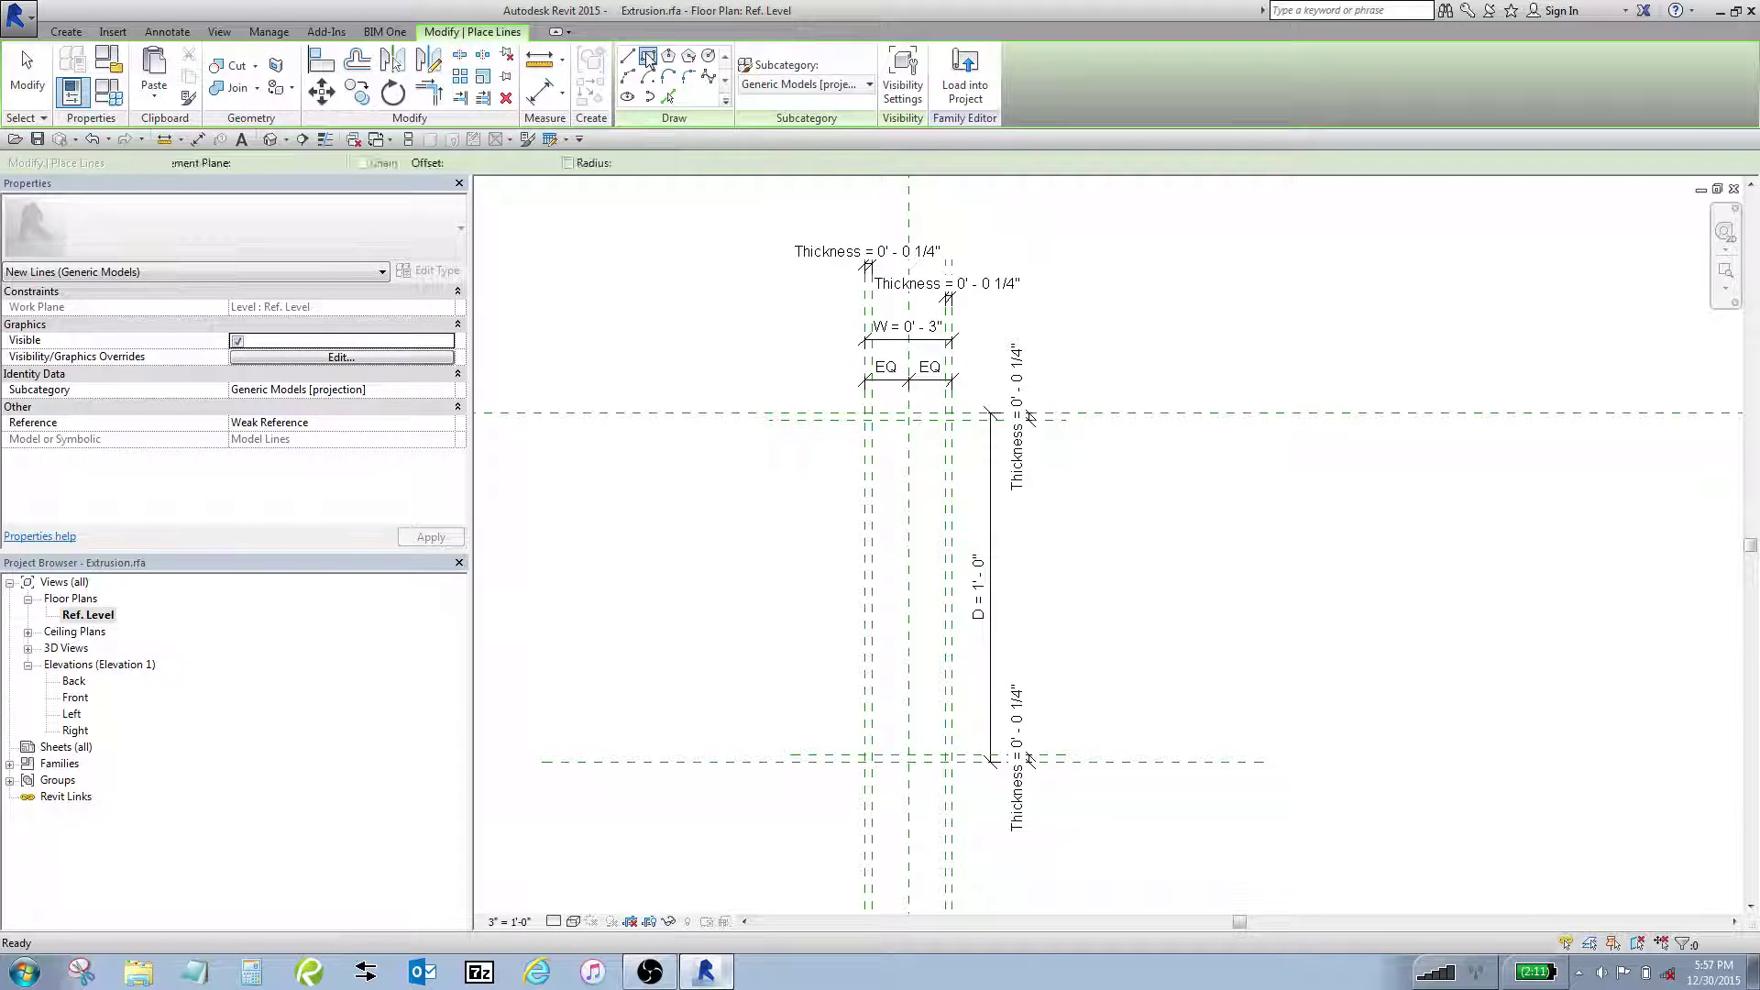
pyautogui.click(872, 420)
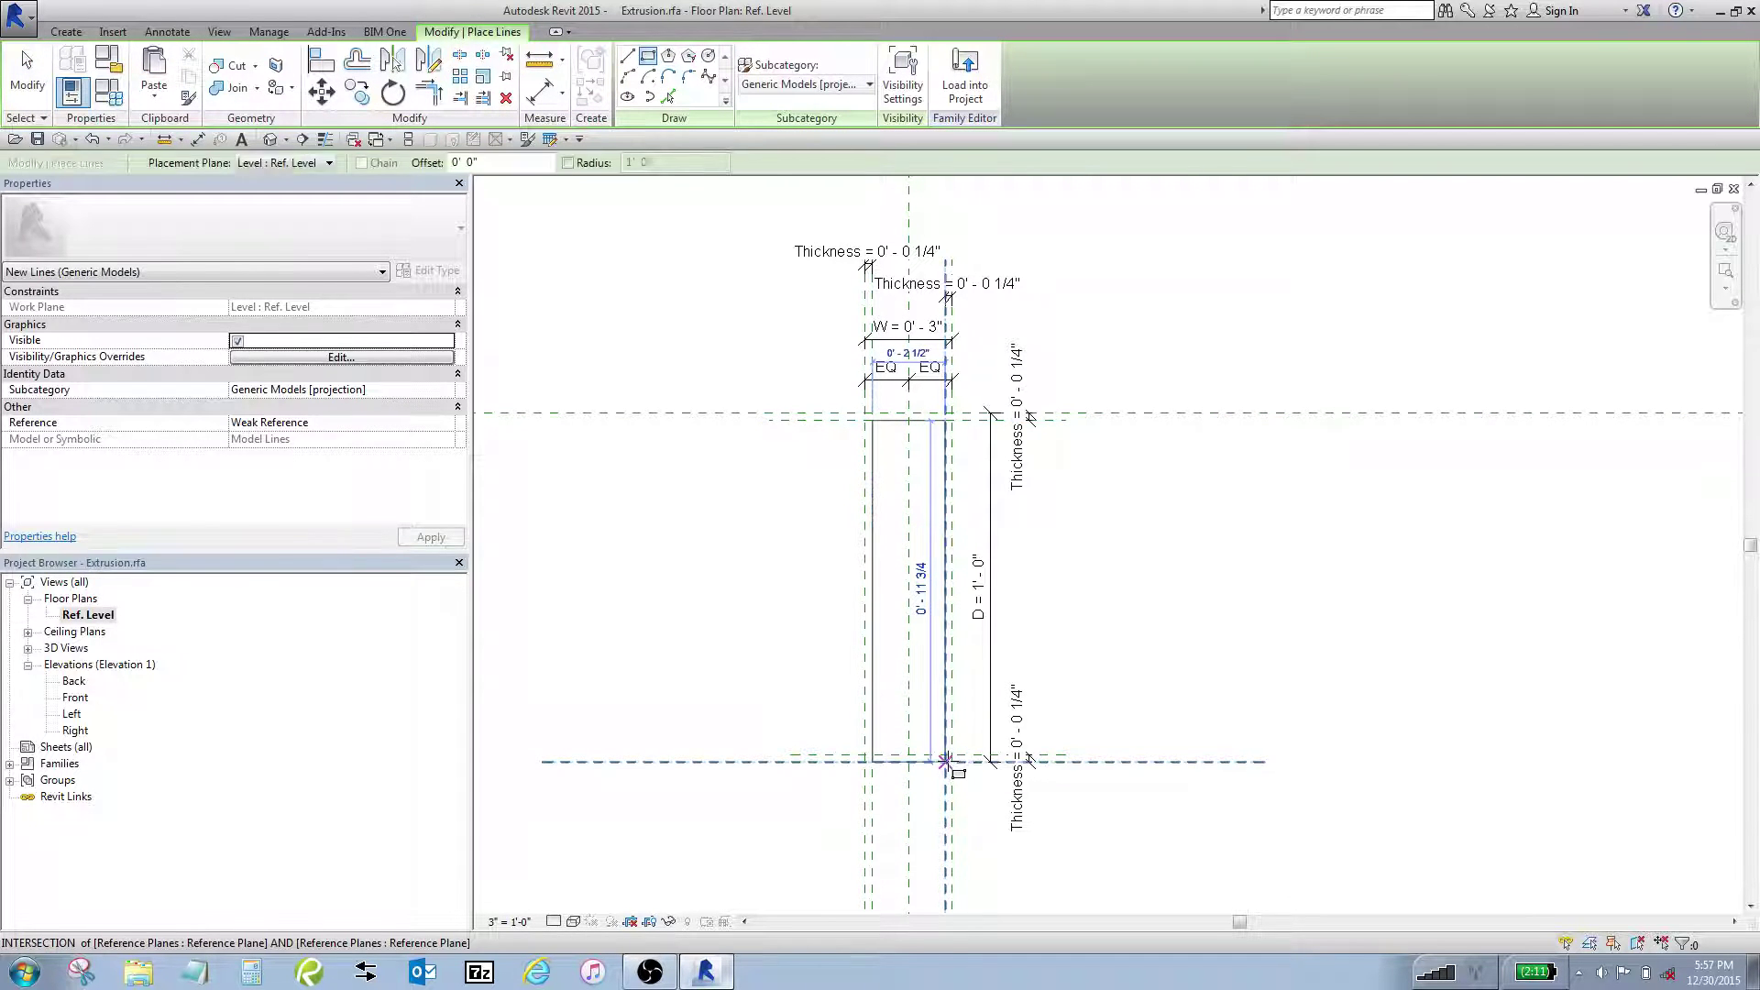
pyautogui.click(945, 759)
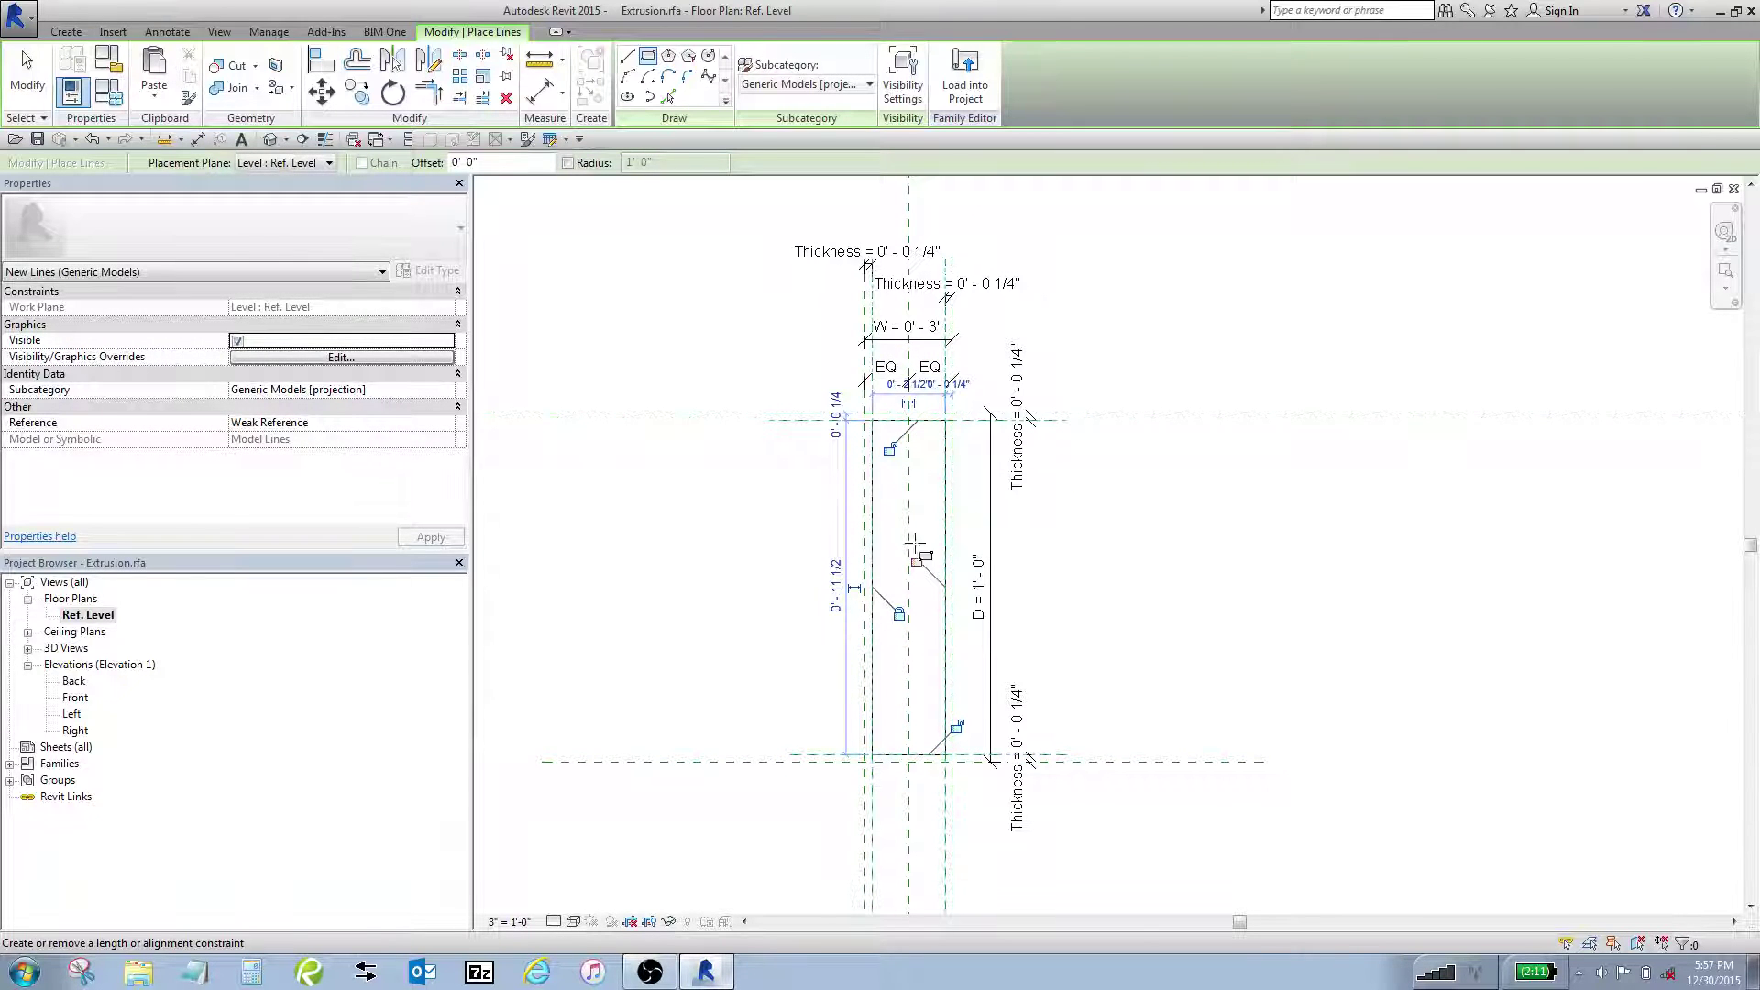
pyautogui.click(890, 449)
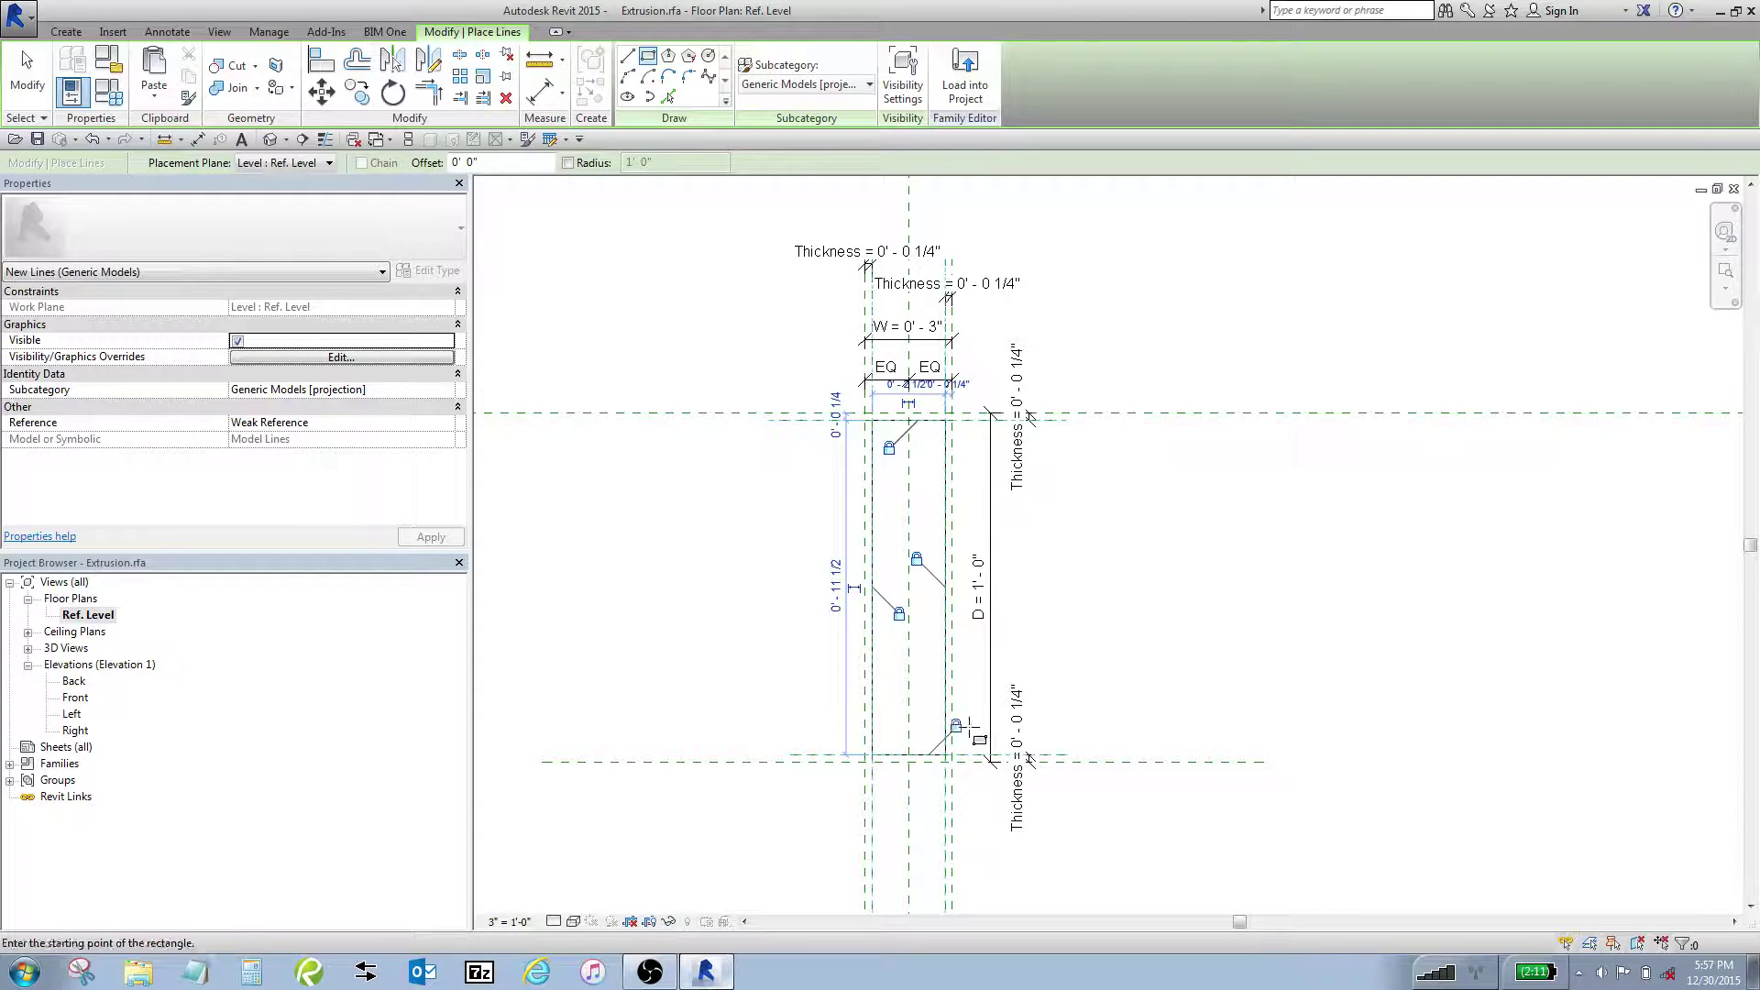
# - Save the family and switch to the extrusion tutorial.rfa window
pyautogui.click(38, 140)
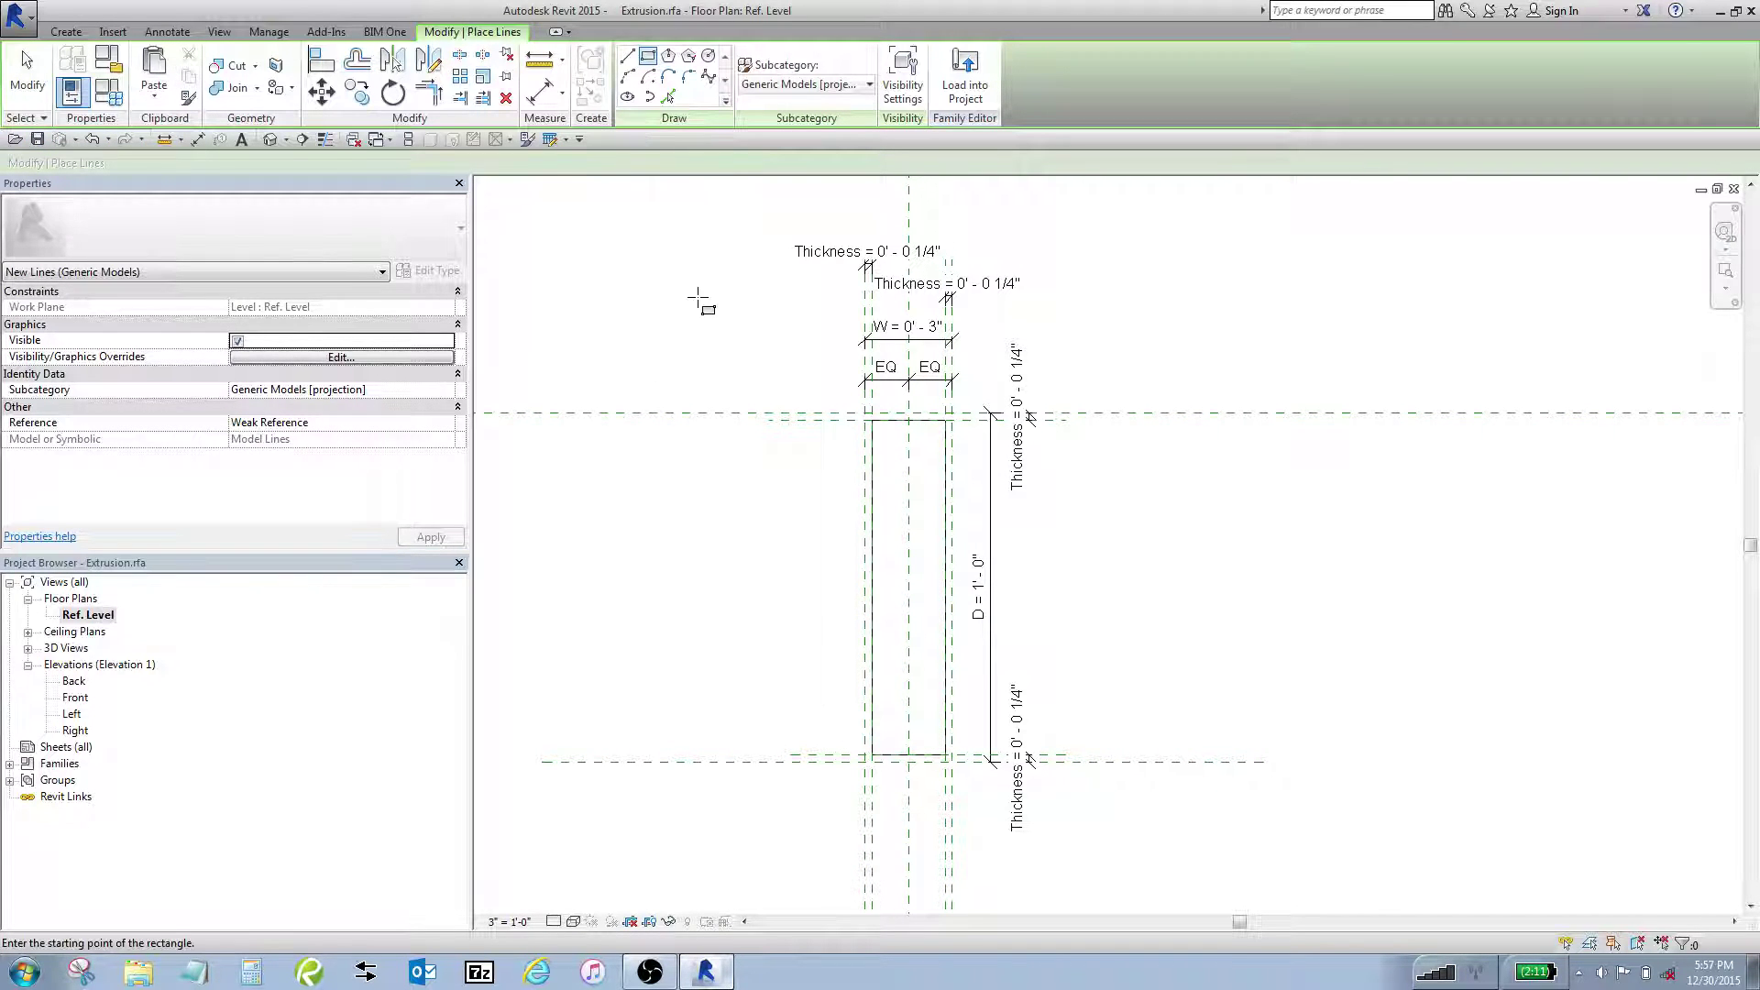
pyautogui.press('Escape')
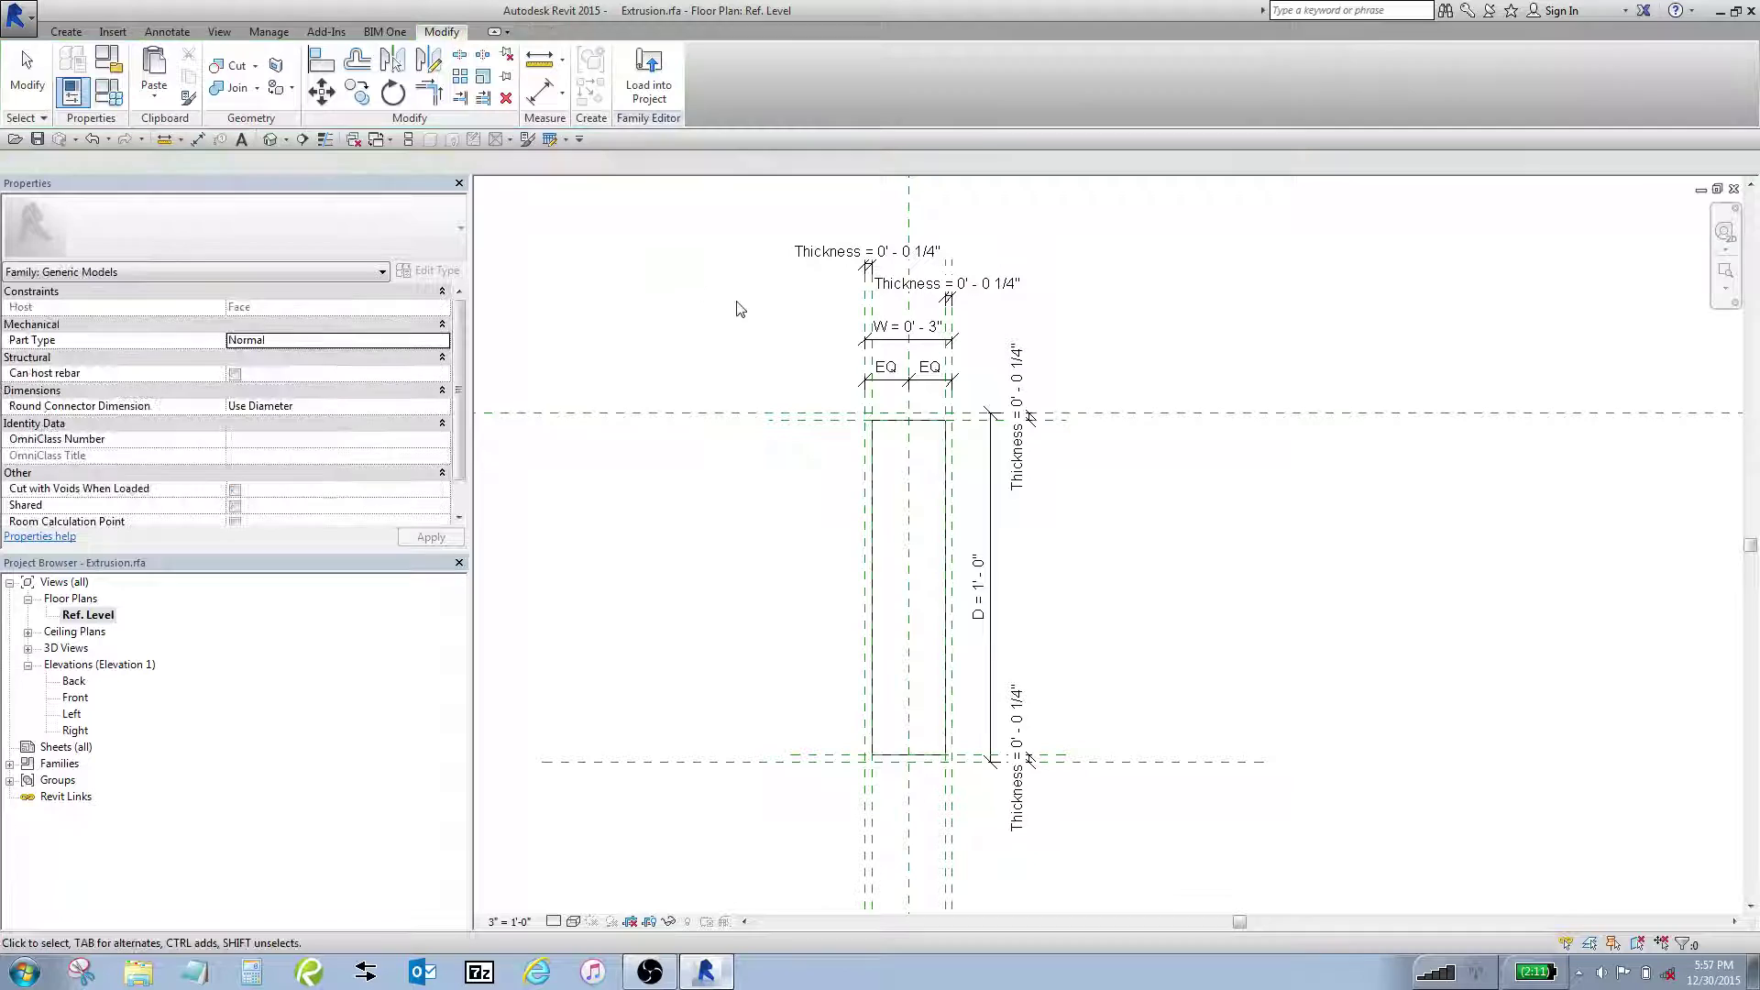
pyautogui.click(38, 140)
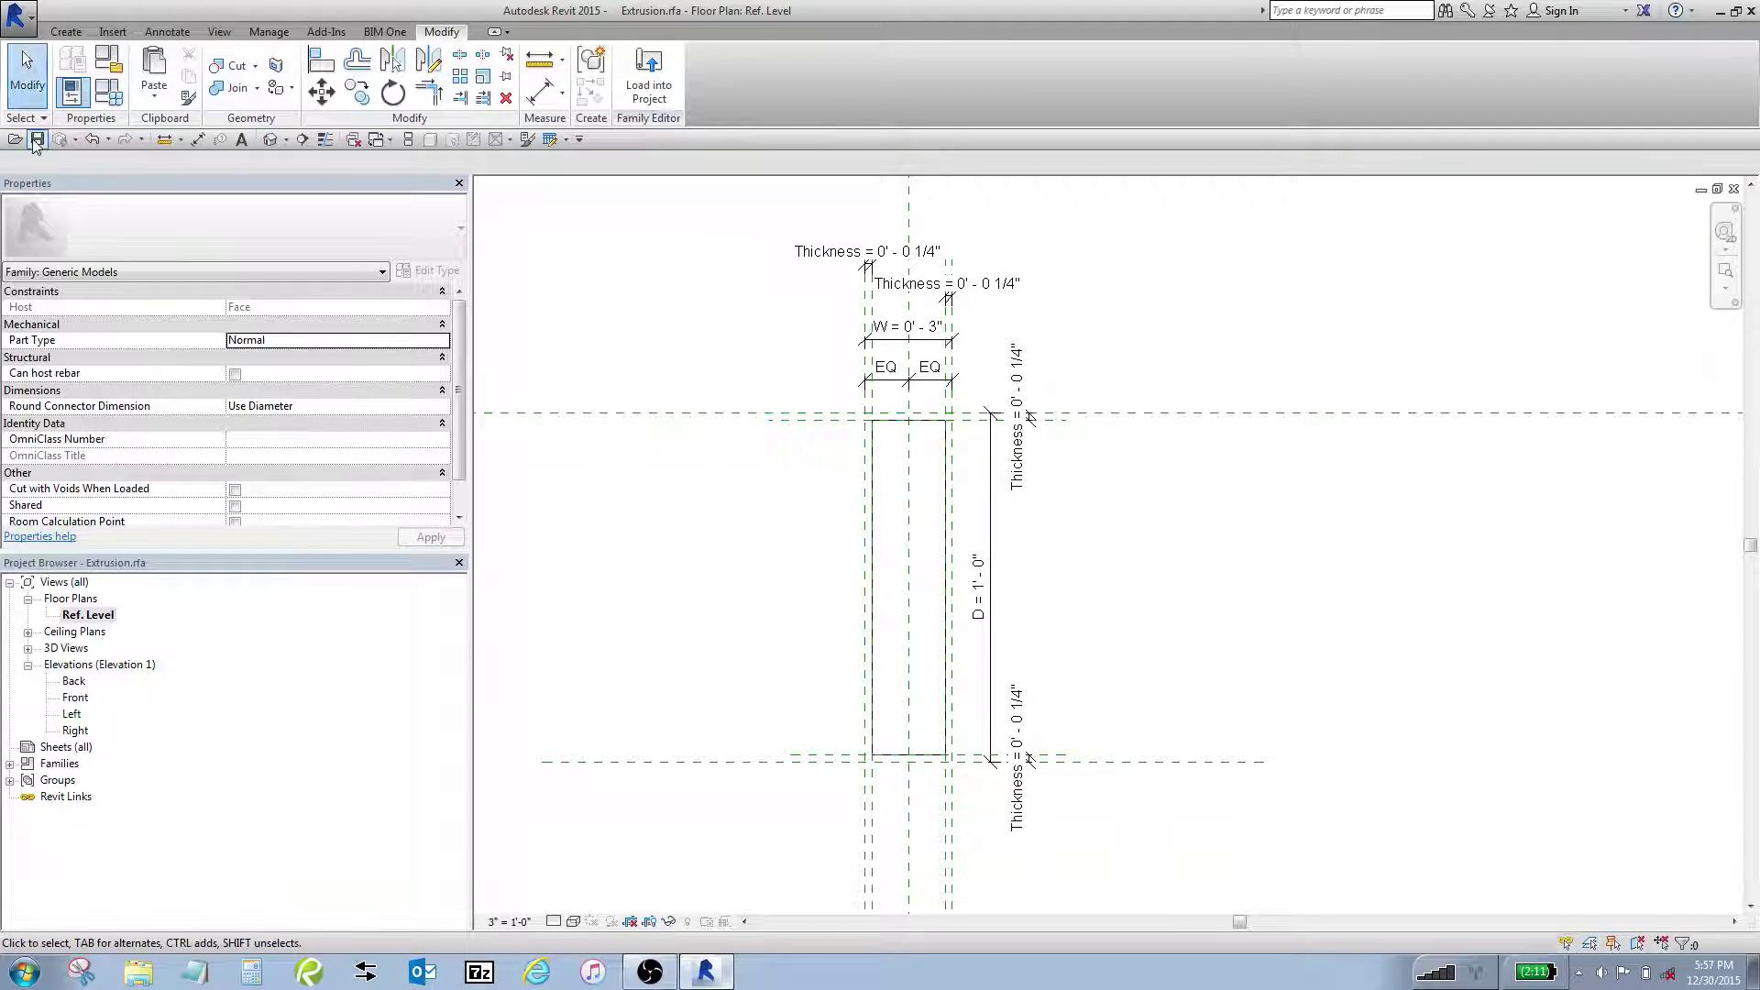
pyautogui.click(376, 143)
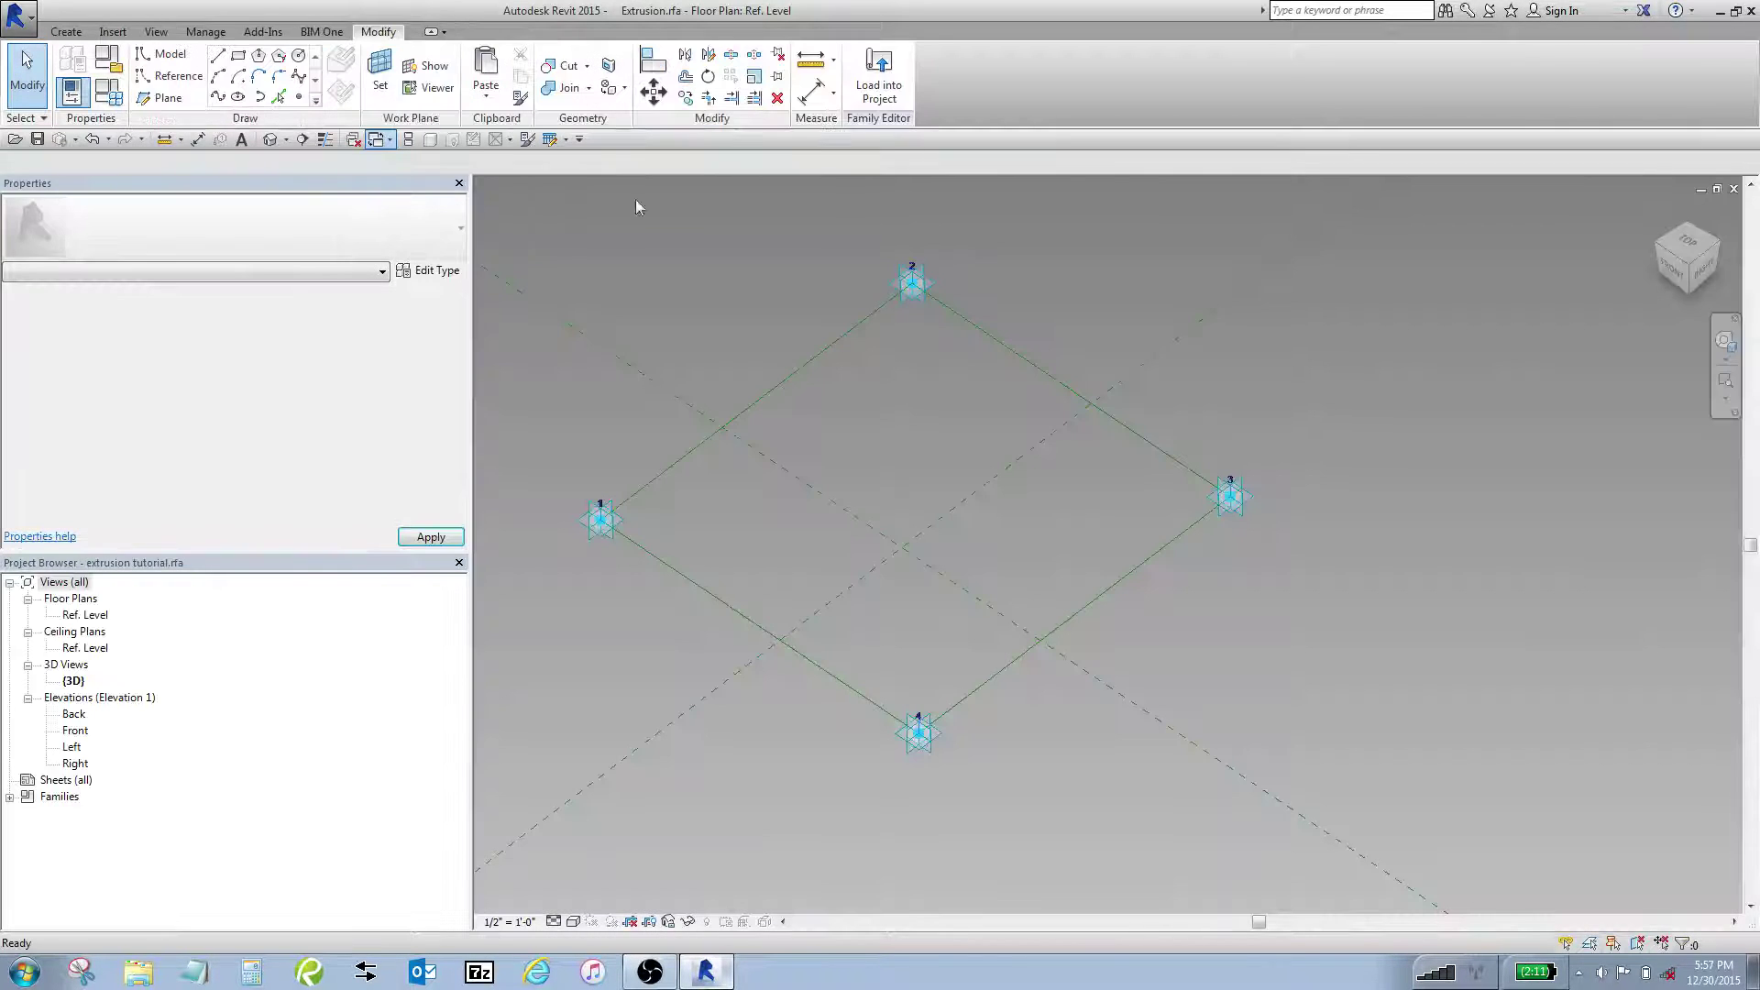
# - Bring up the extrusion tutorial 3D view and temporarily hide adaptive point 4
pyautogui.hotkey('ctrl', 'Tab')
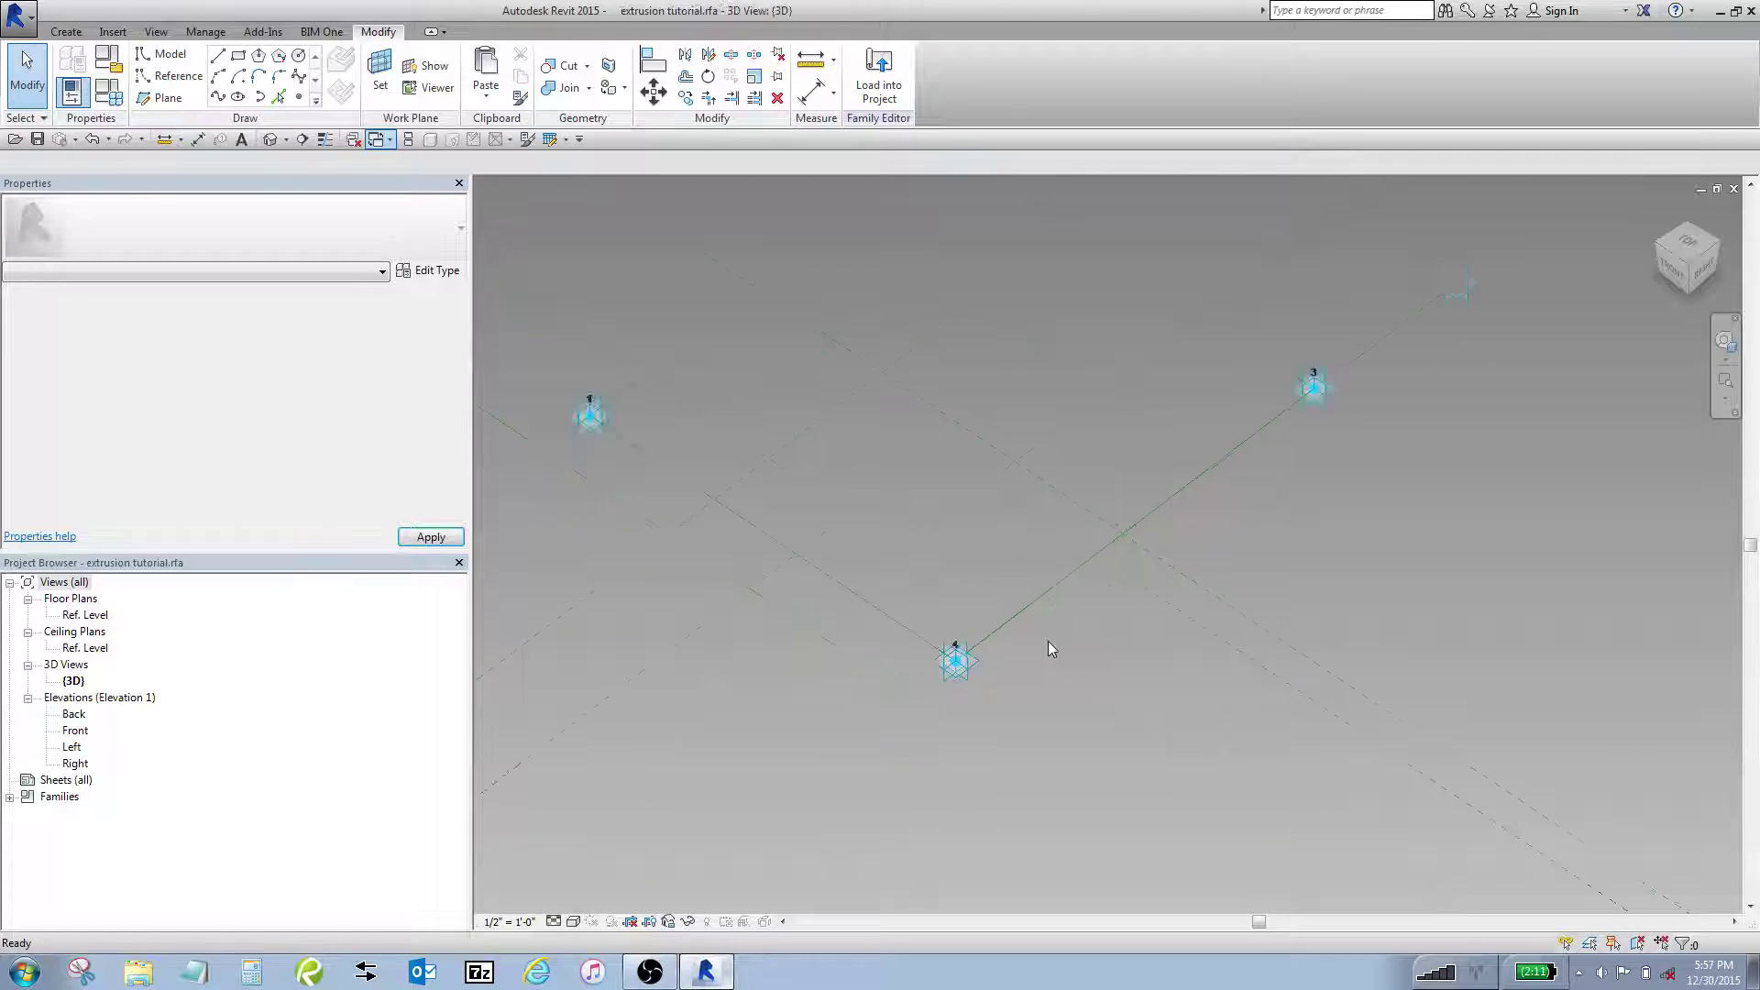
pyautogui.scroll(2, 1074, 477)
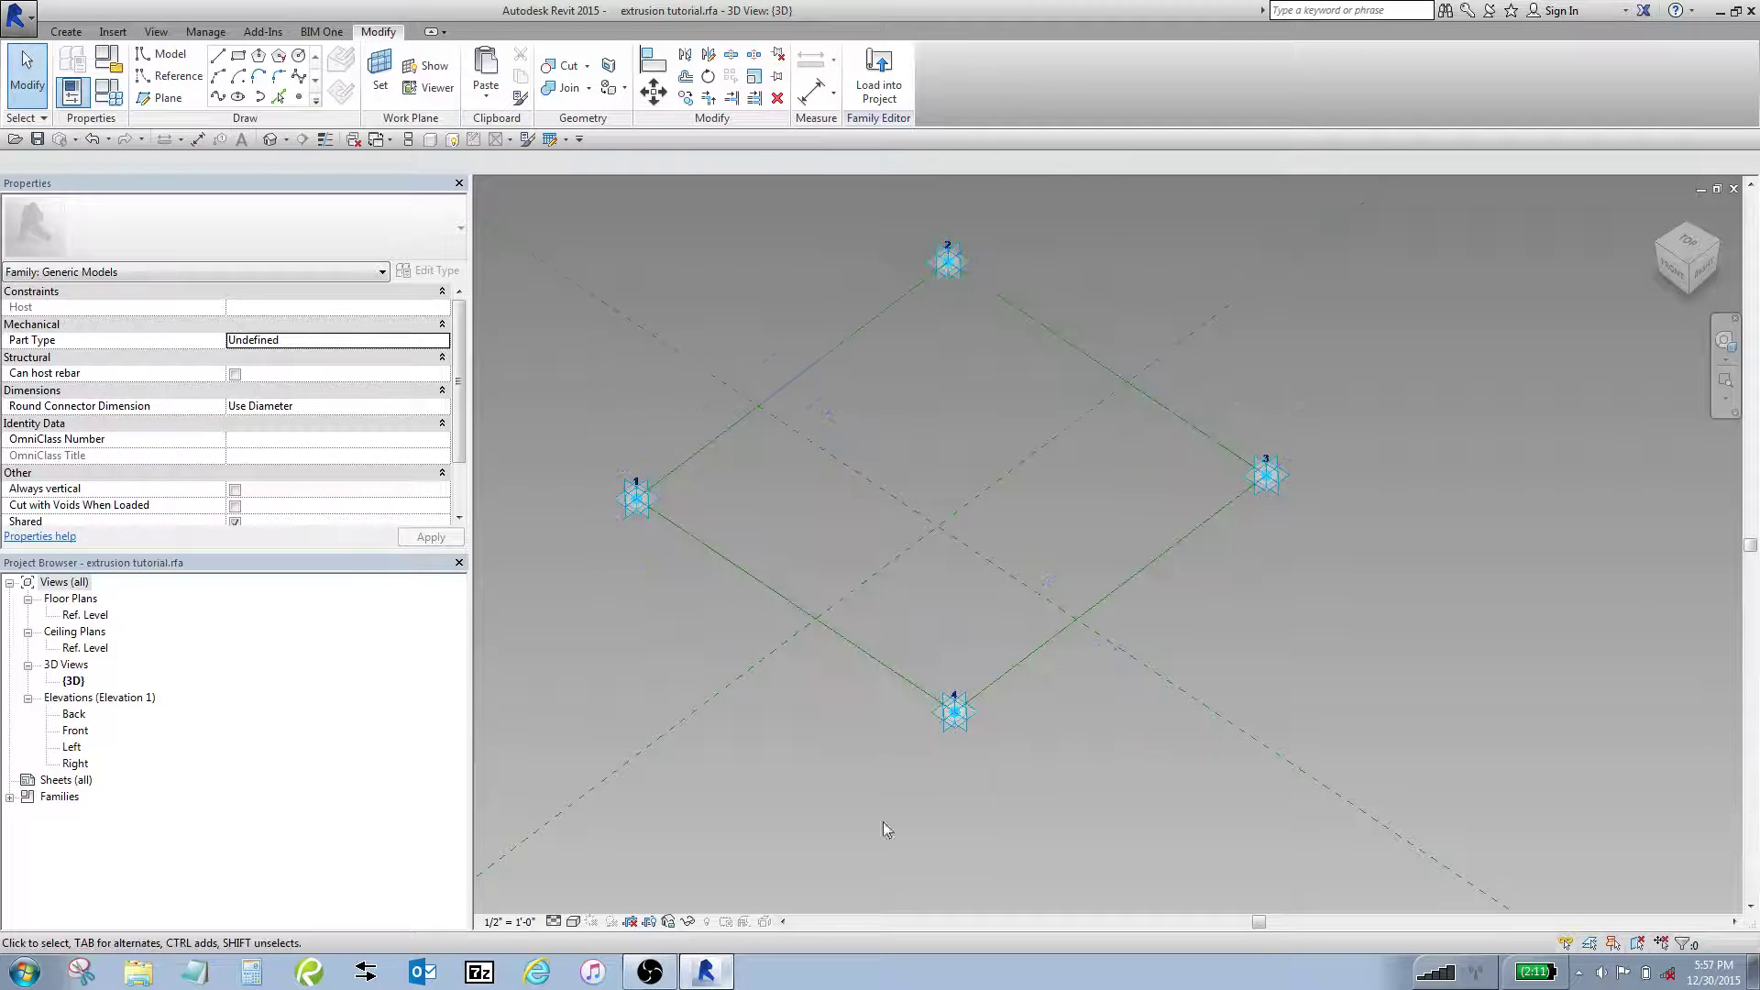
pyautogui.moveTo(910, 784); pyautogui.dragTo(1064, 646)
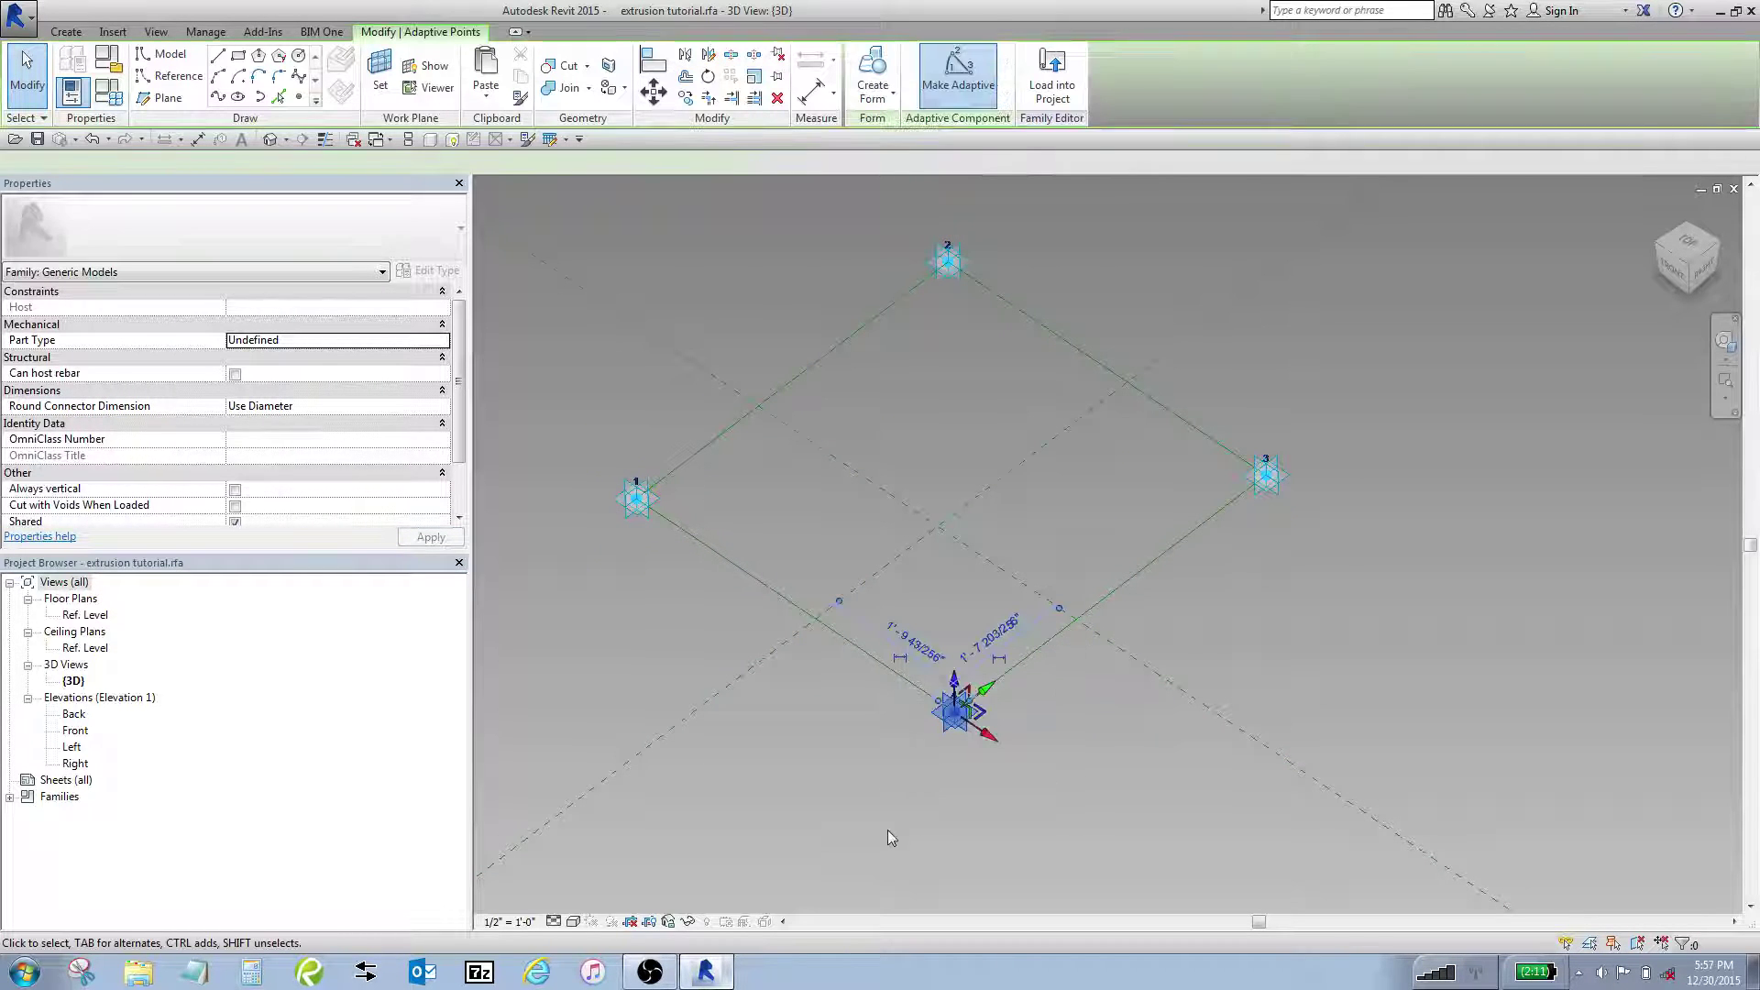
pyautogui.click(688, 921)
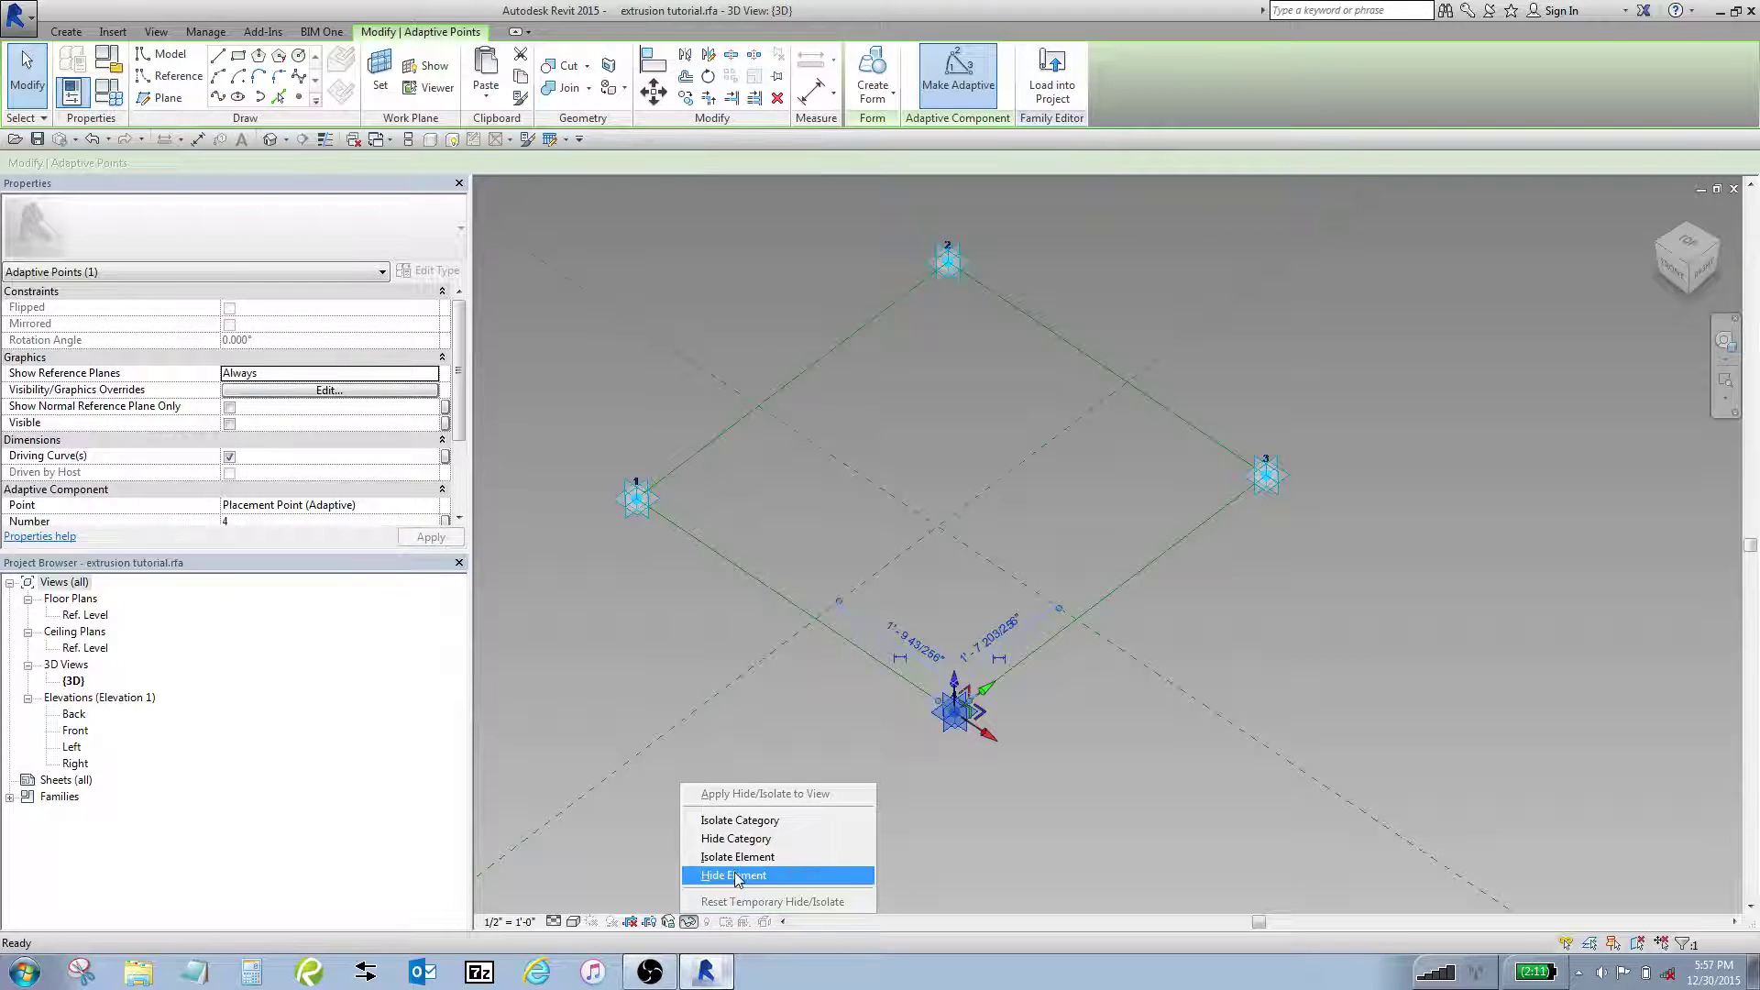
pyautogui.click(735, 875)
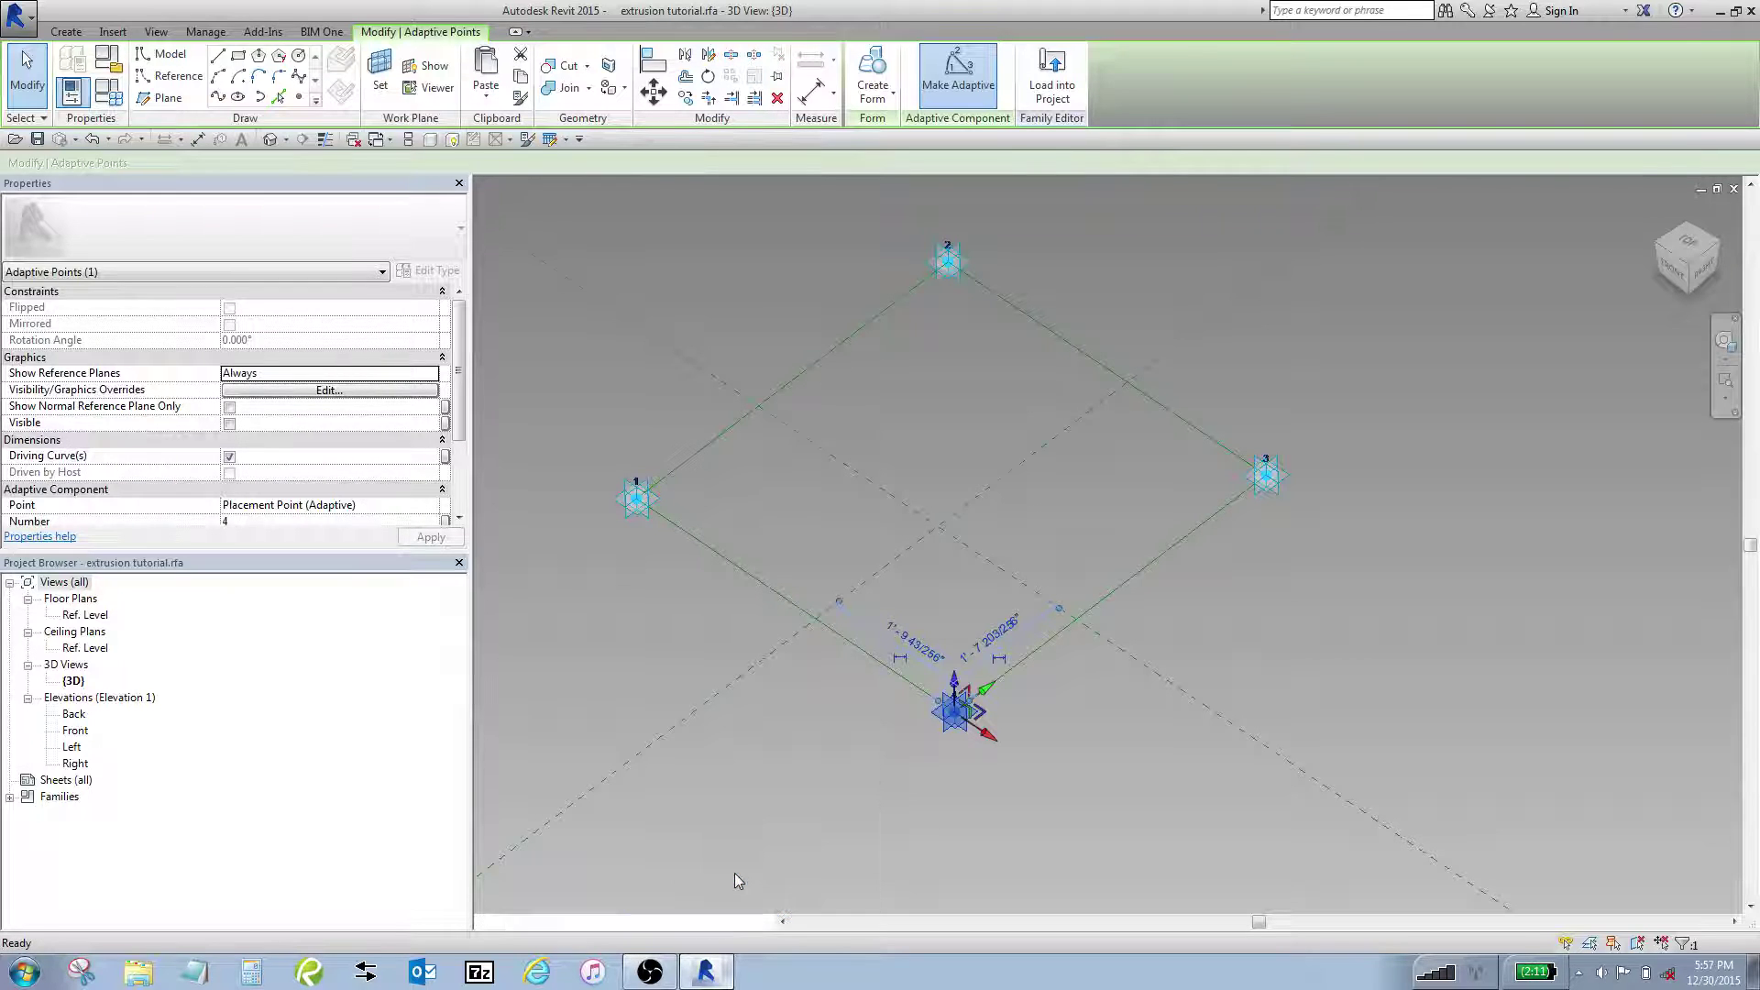
# - Set the vertical plane at the reference line's end as the work plane and show it
pyautogui.click(390, 65)
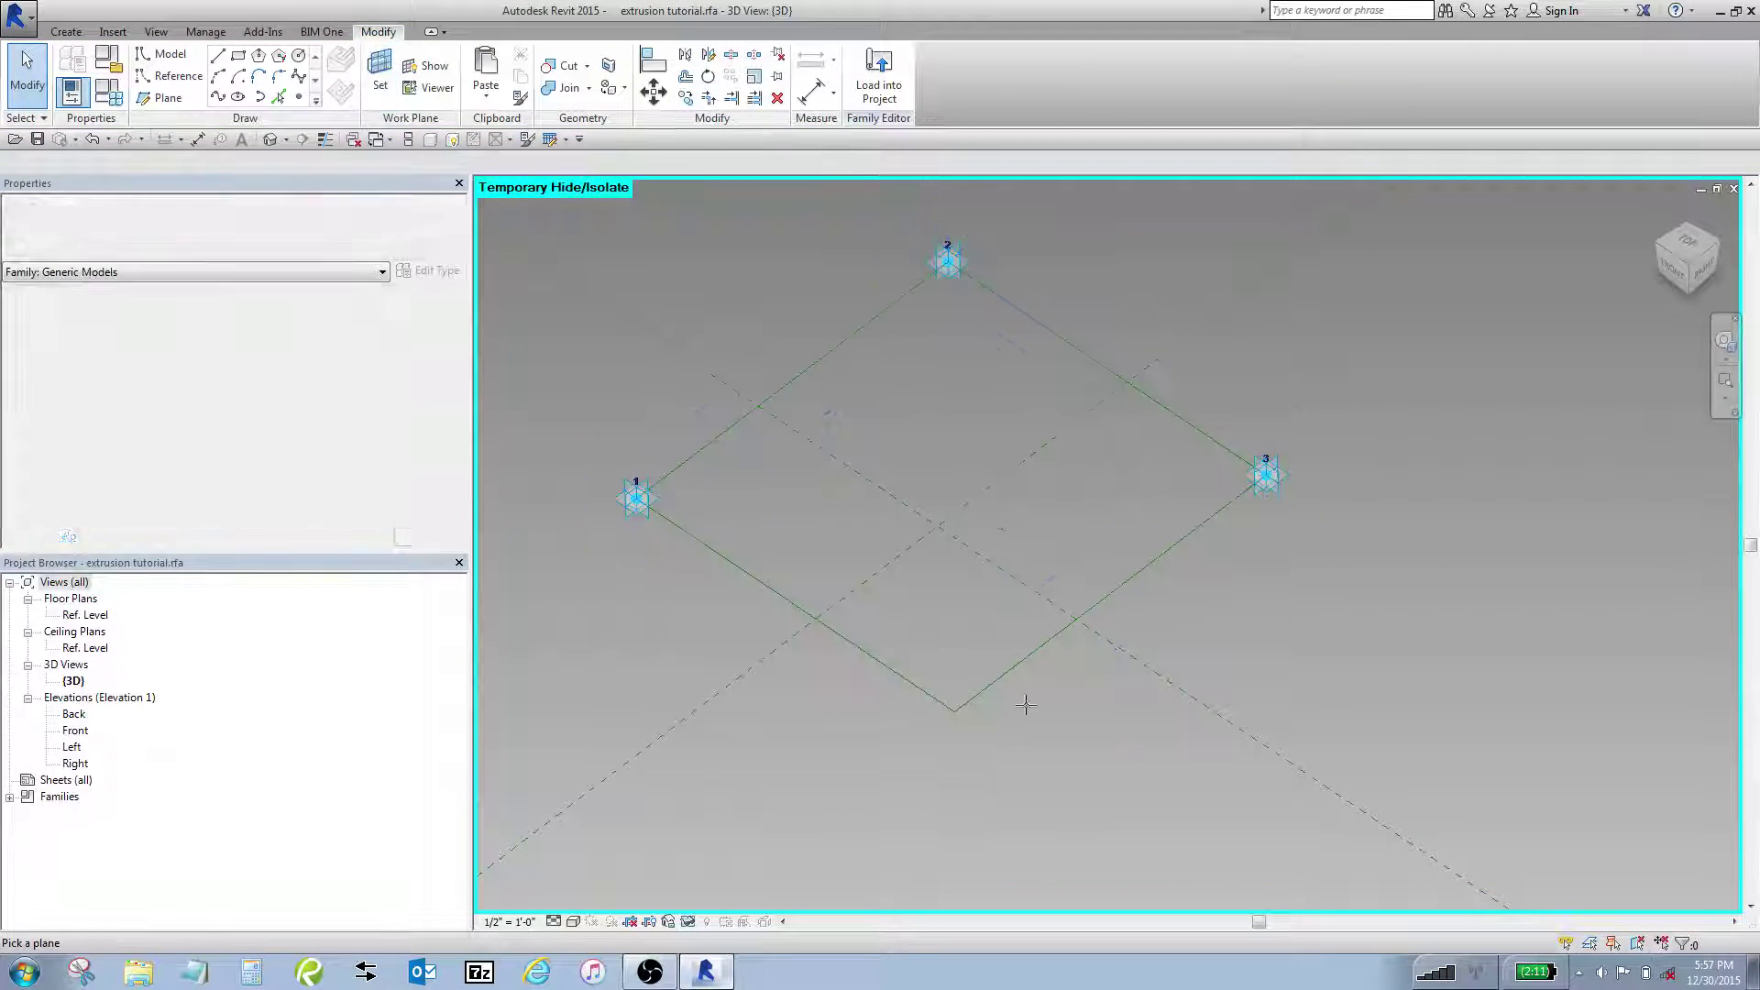
pyautogui.click(953, 712)
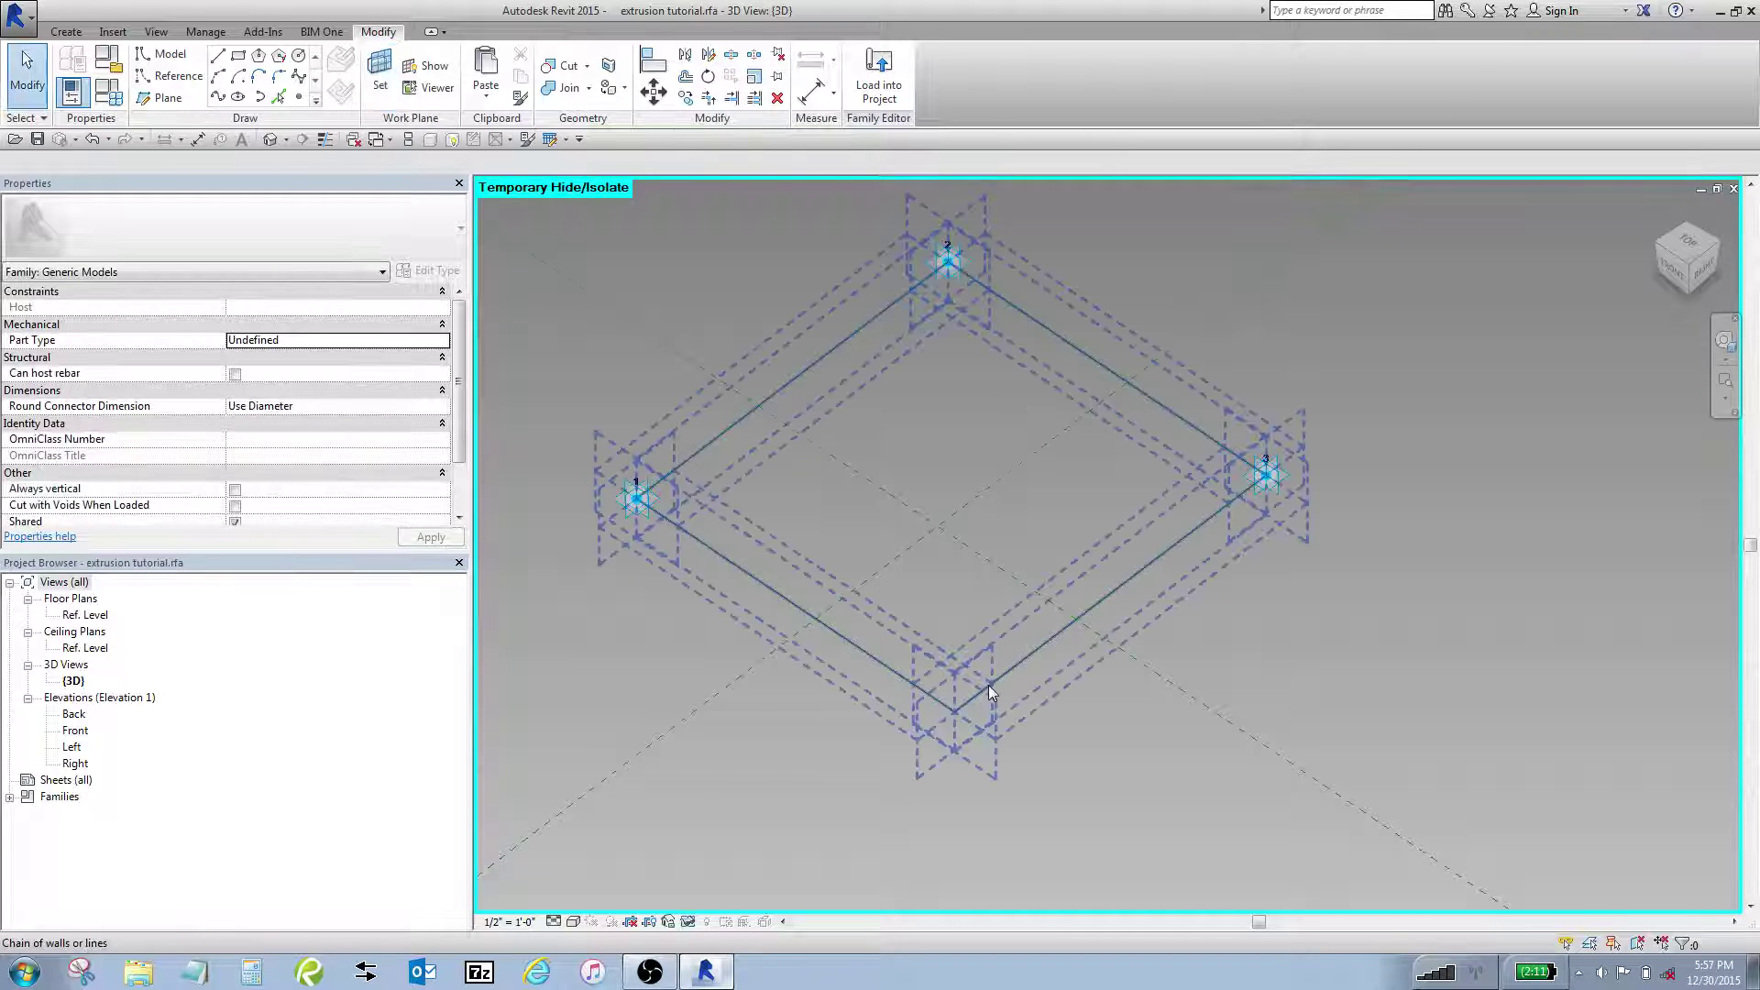
pyautogui.press('Tab')
pyautogui.click(988, 685)
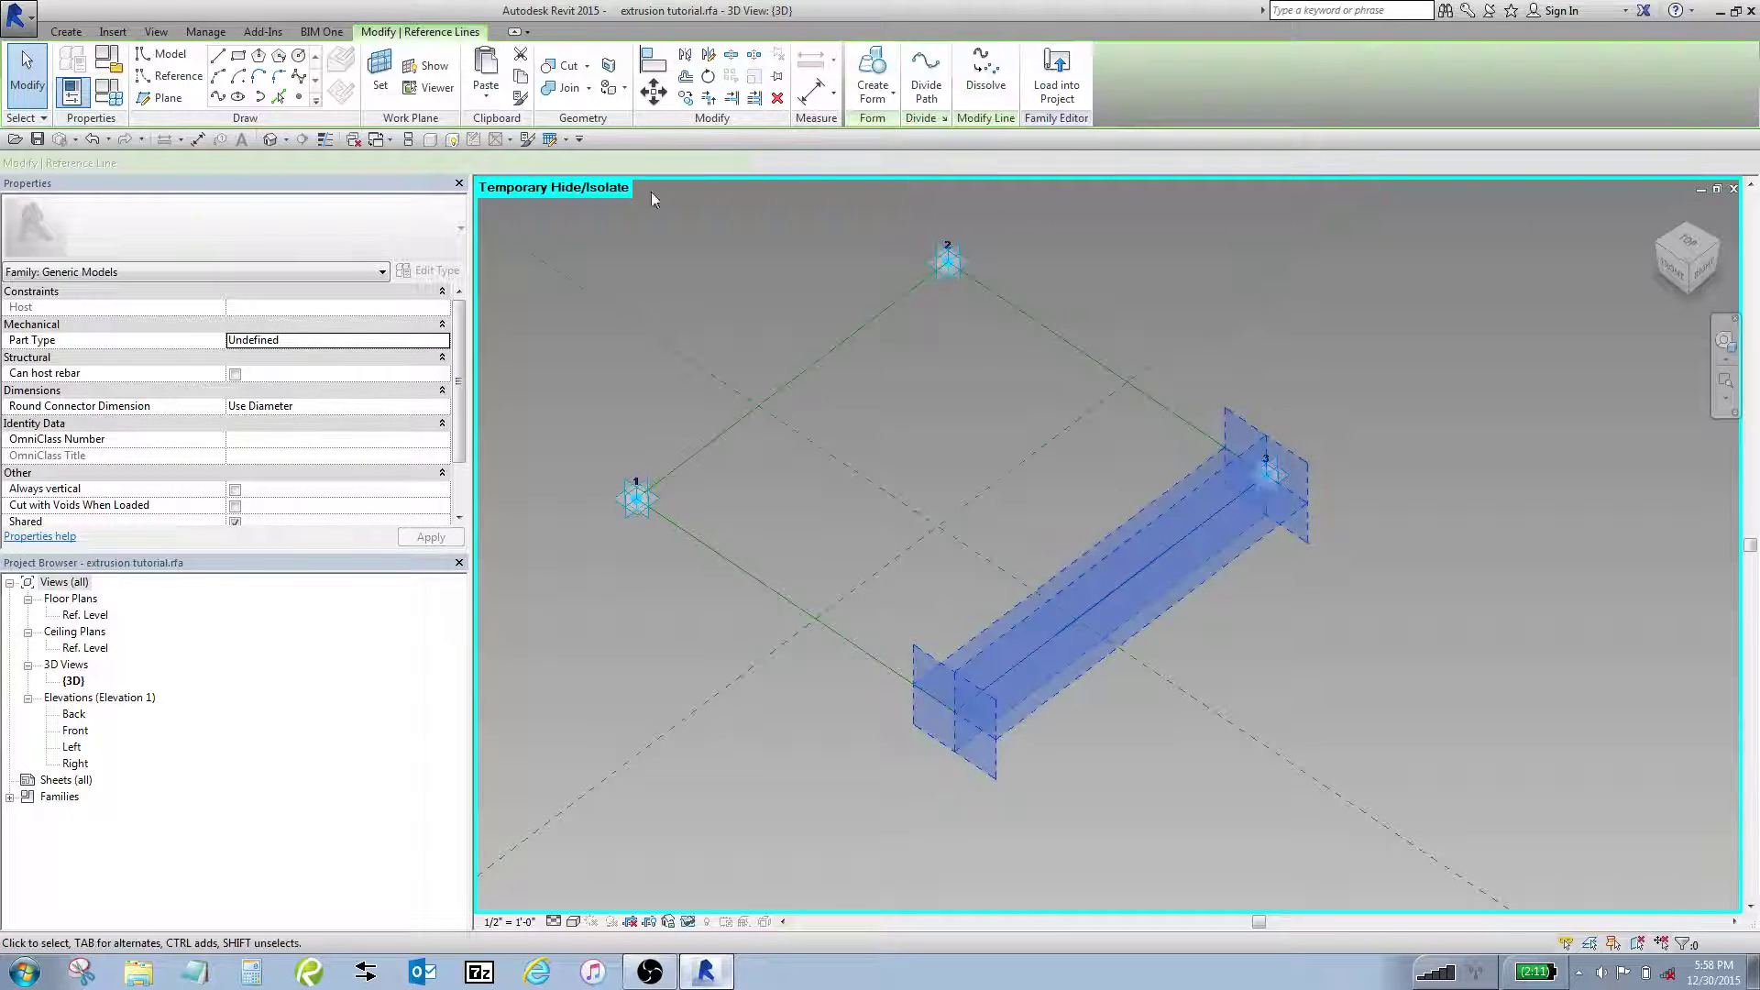
pyautogui.press('Escape')
pyautogui.click(429, 66)
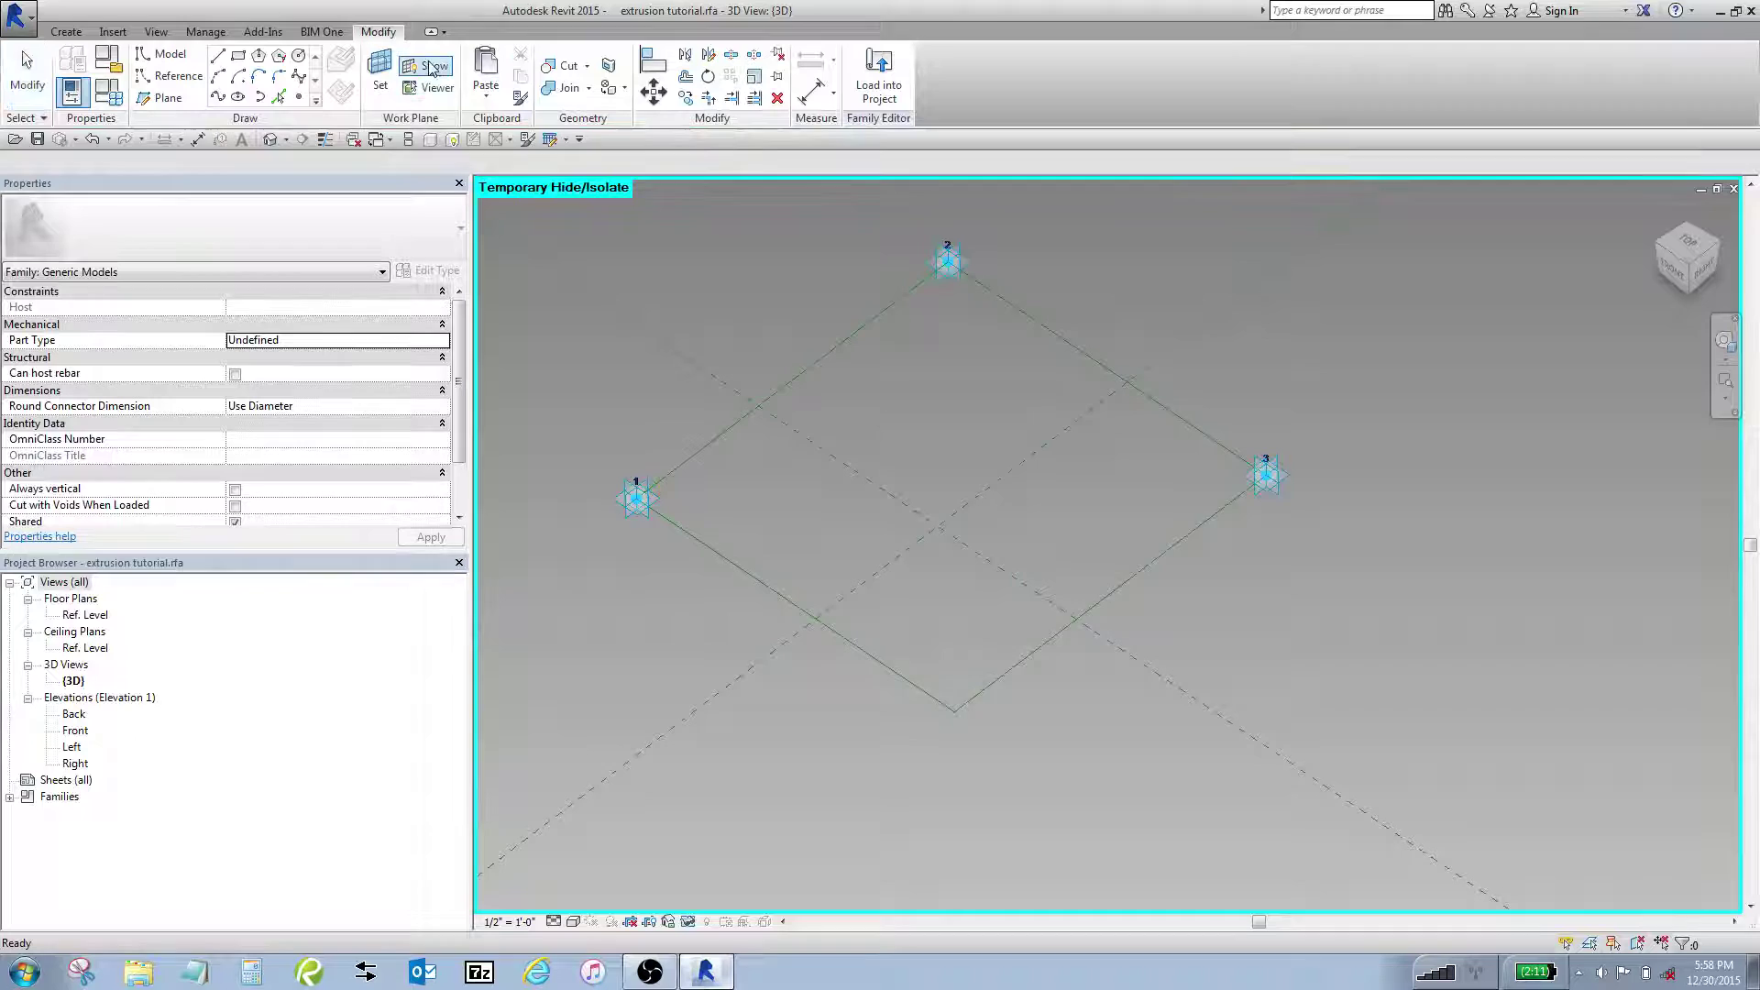
pyautogui.click(393, 92)
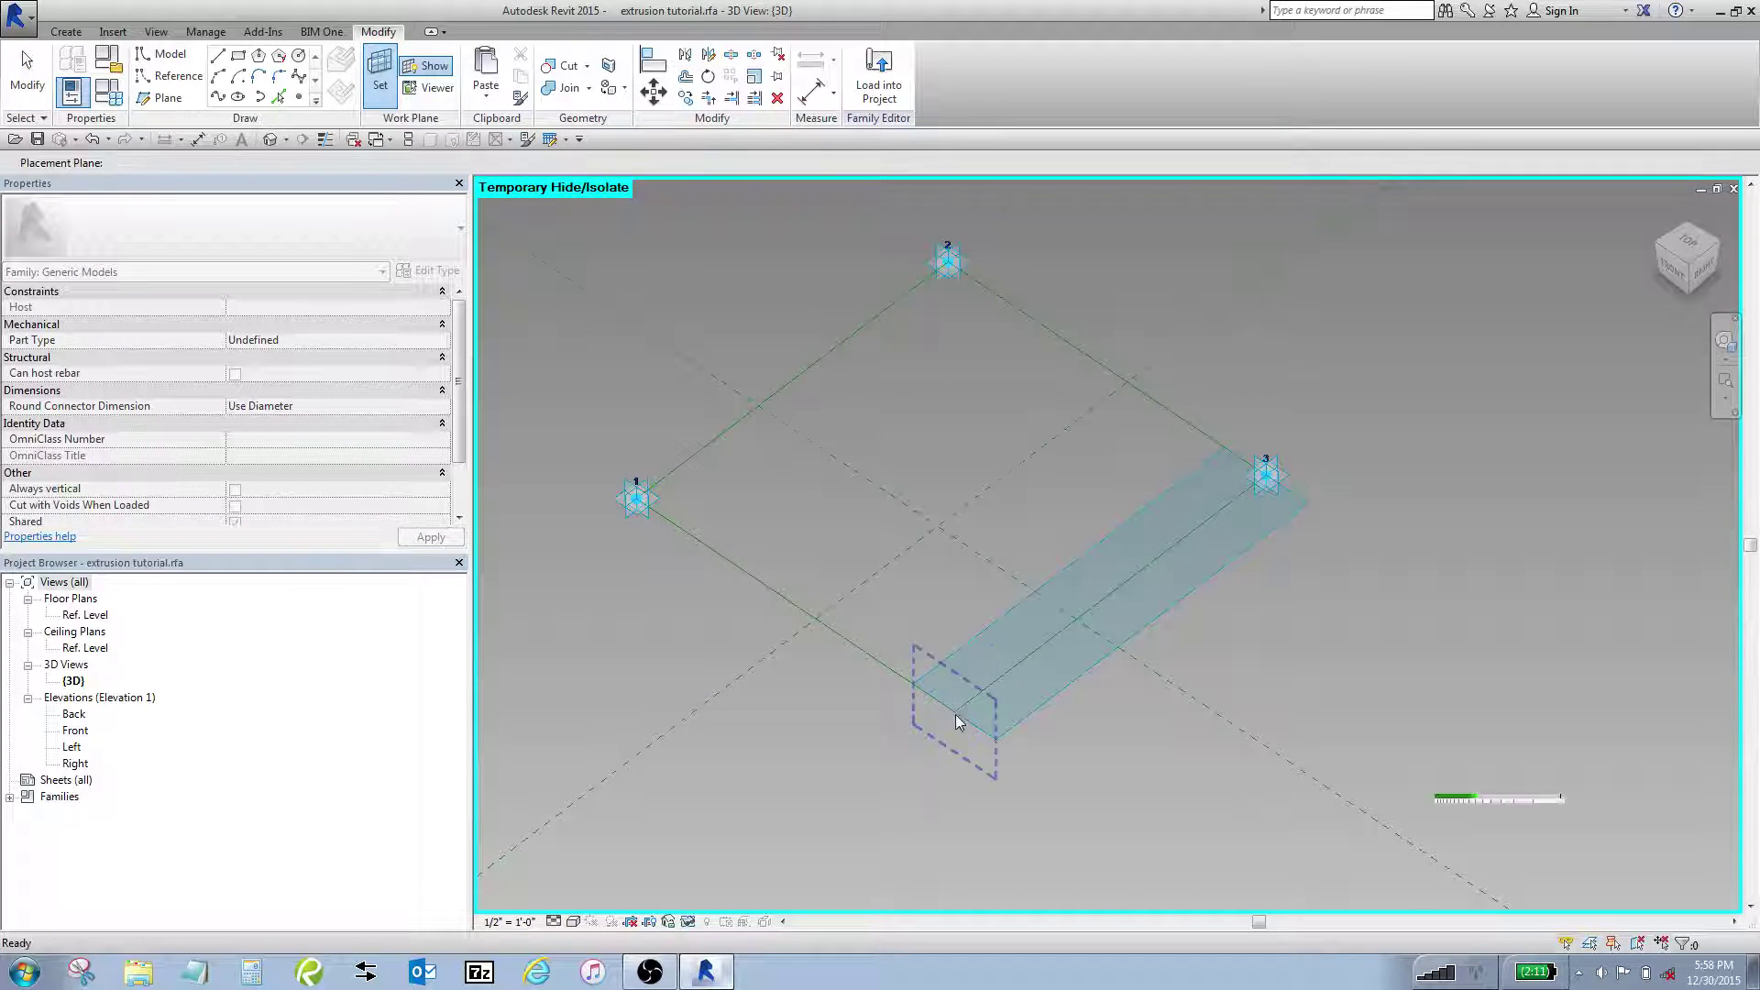
pyautogui.click(956, 714)
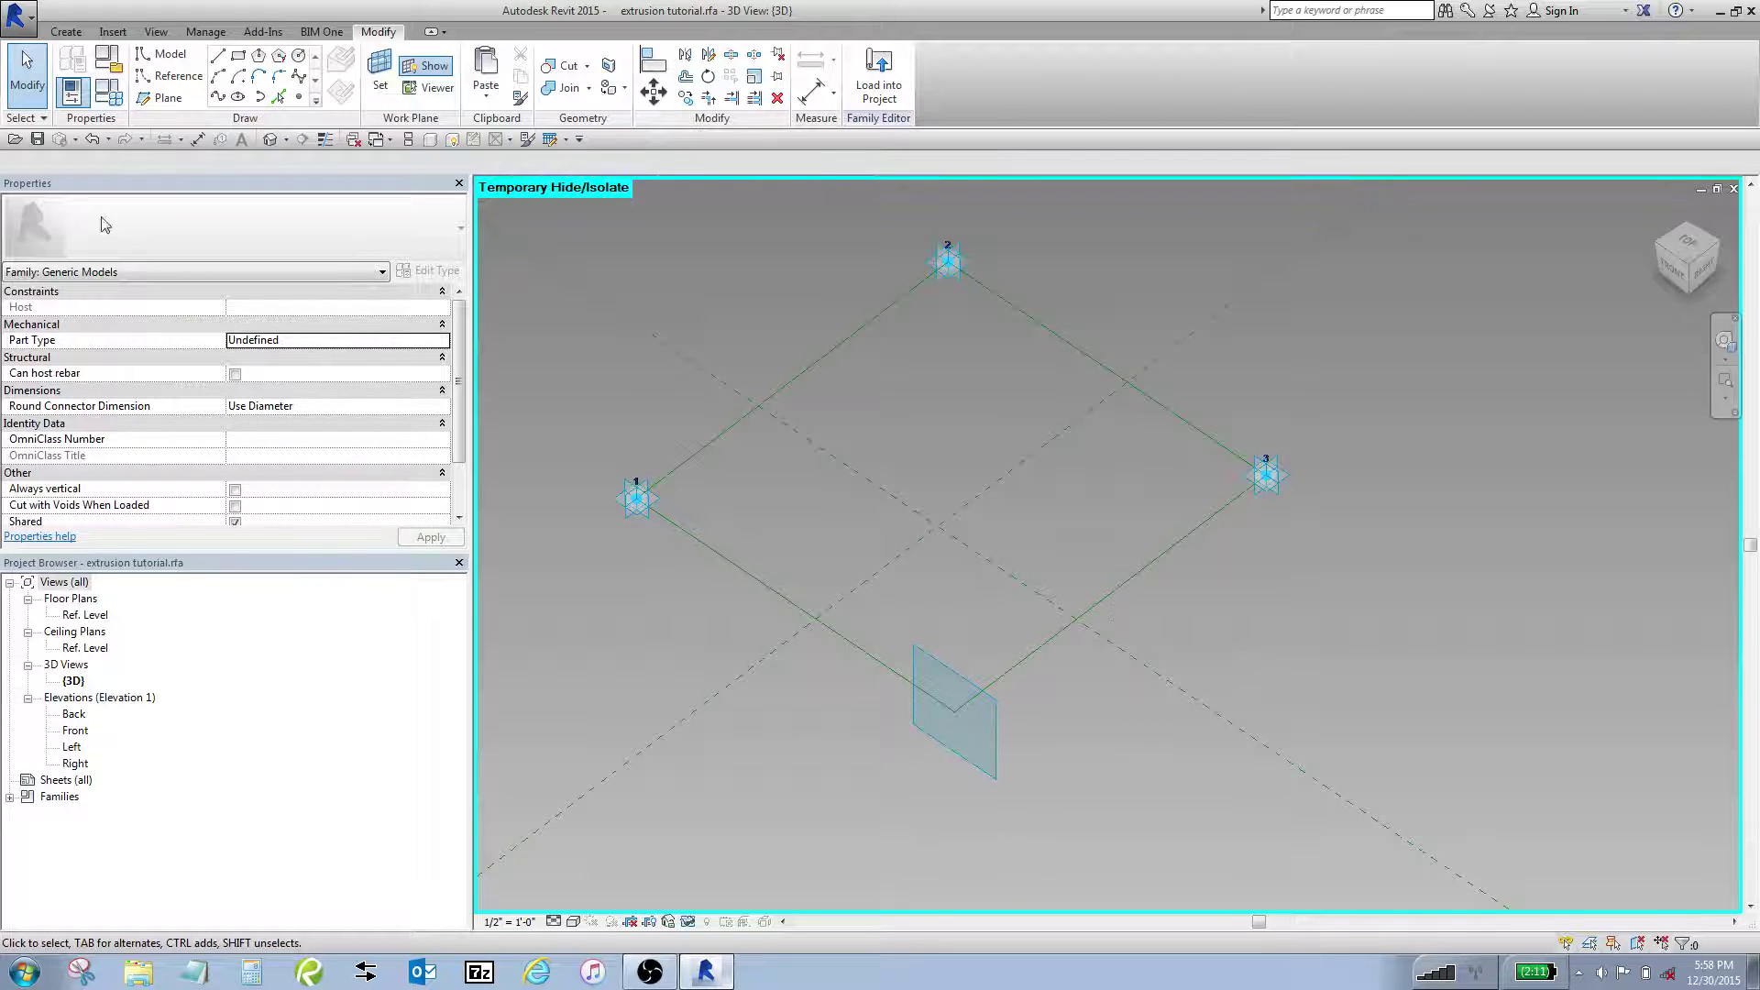
# - Place an Extrusion : Outside component on the work plane at the reference-line corner
pyautogui.click(66, 32)
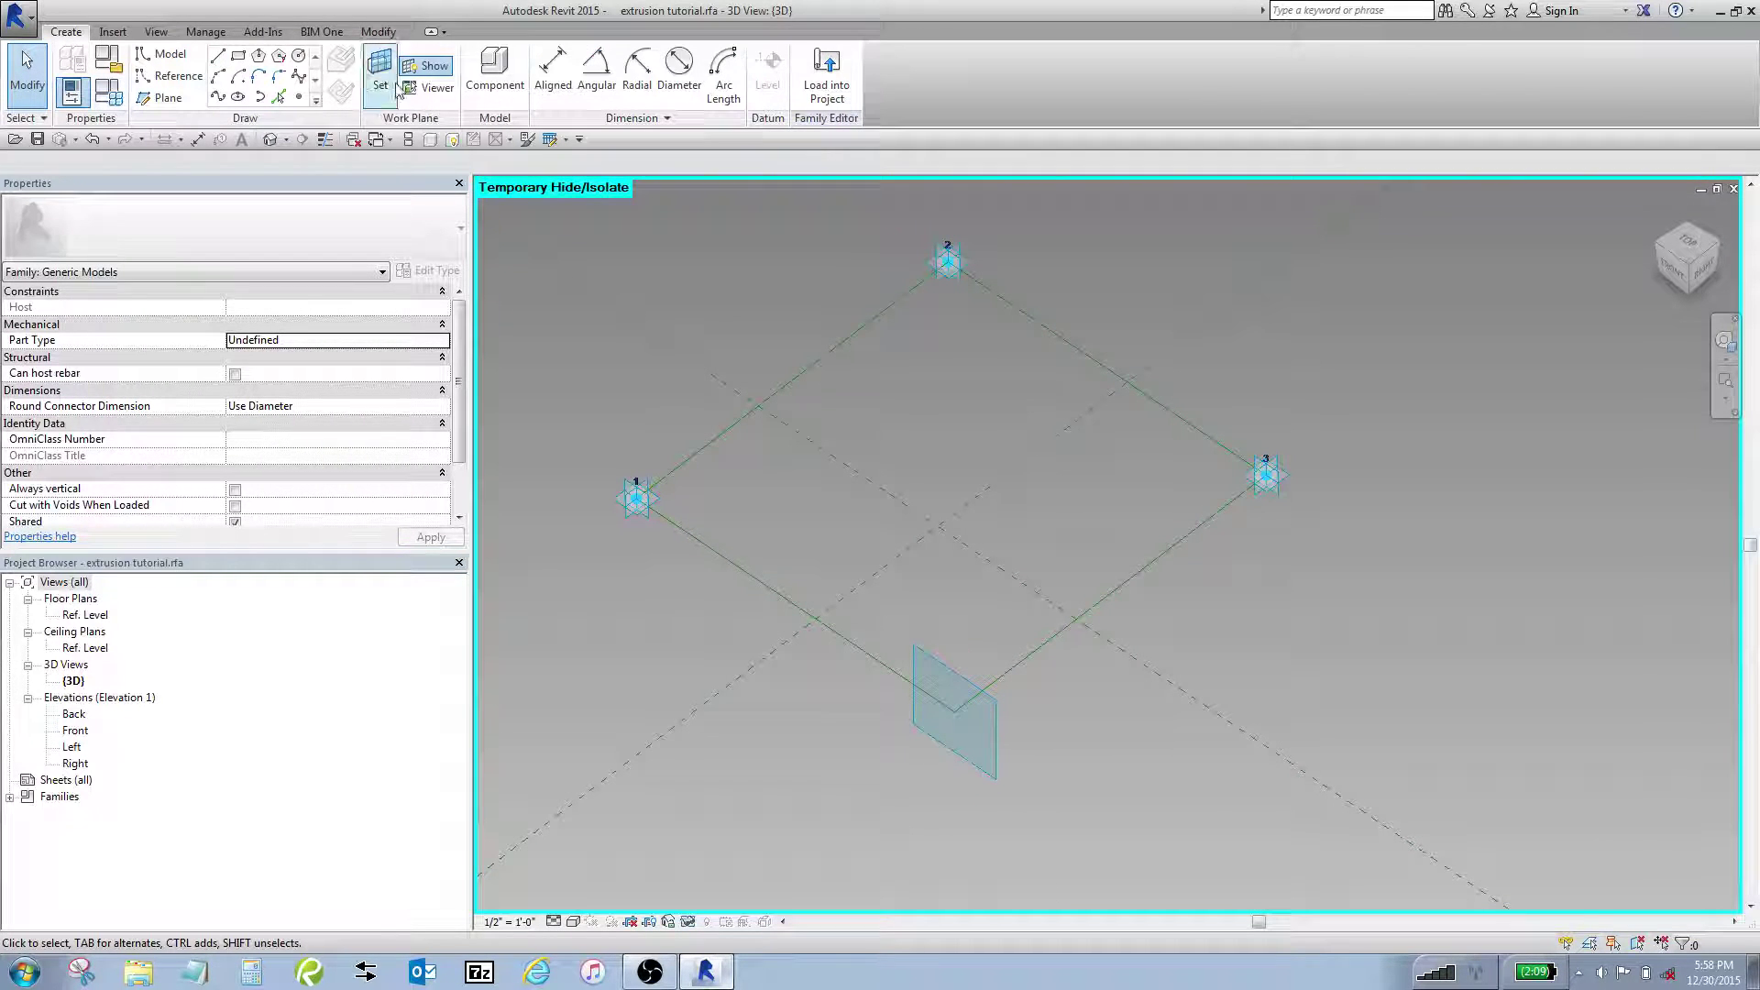
pyautogui.click(486, 78)
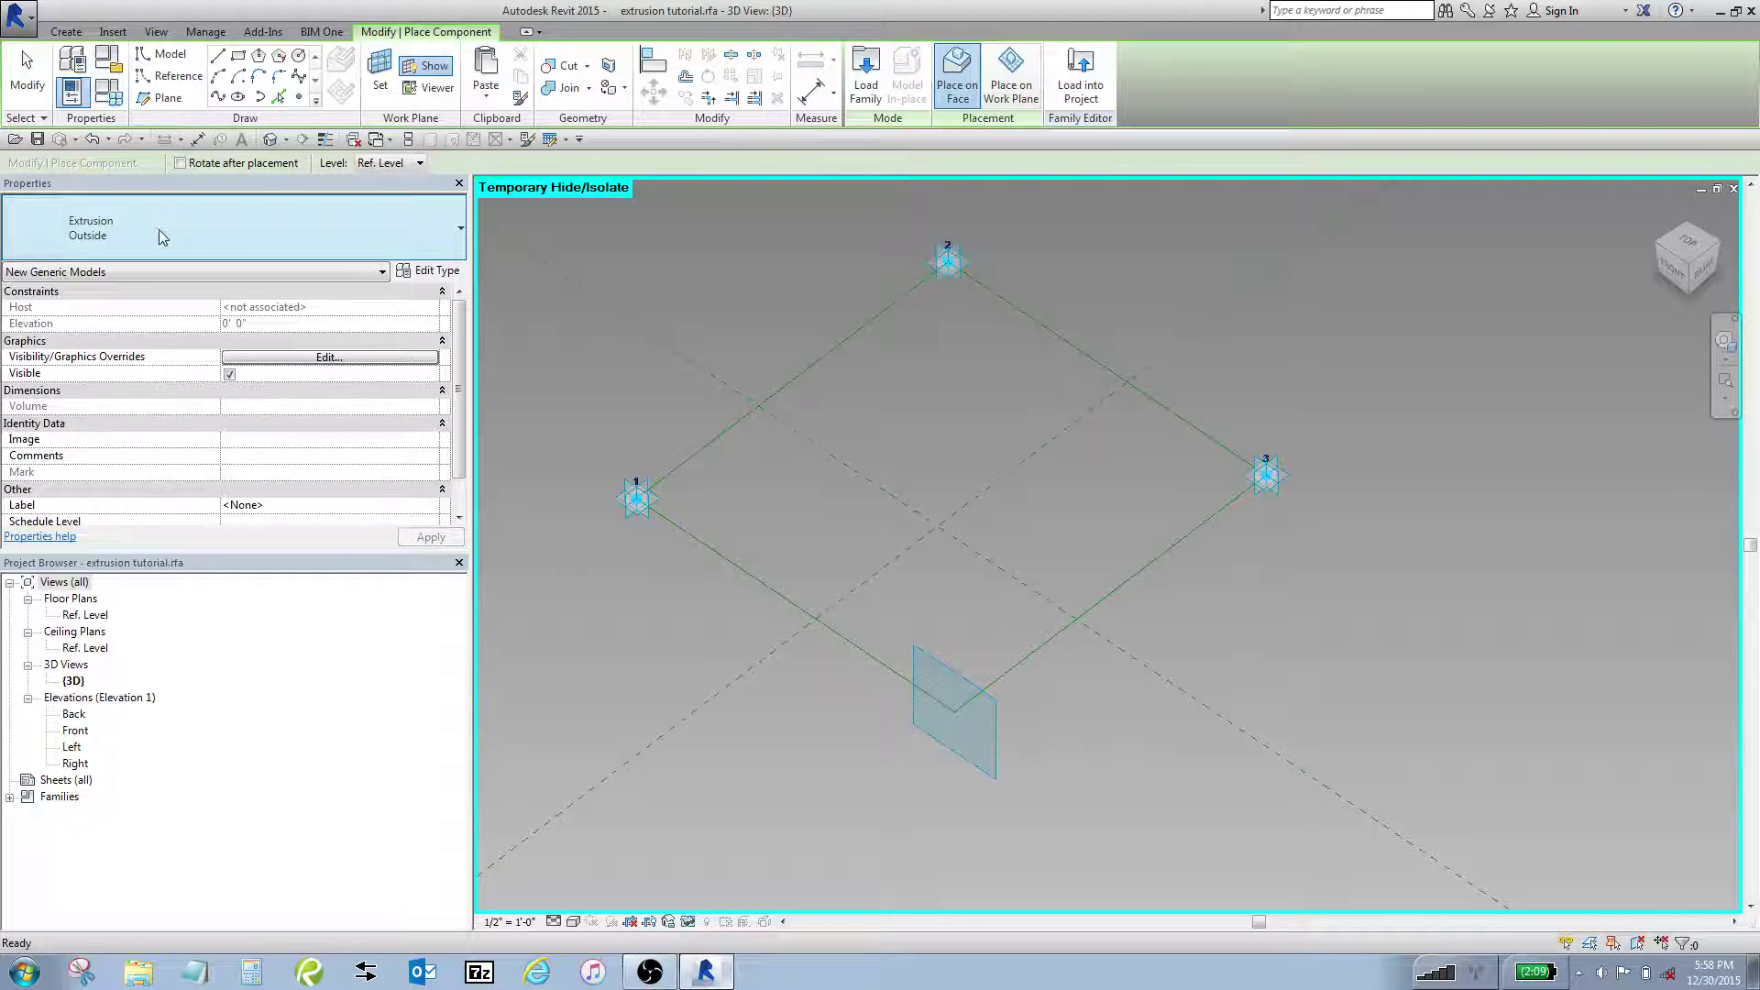
pyautogui.scroll(2, 967, 733)
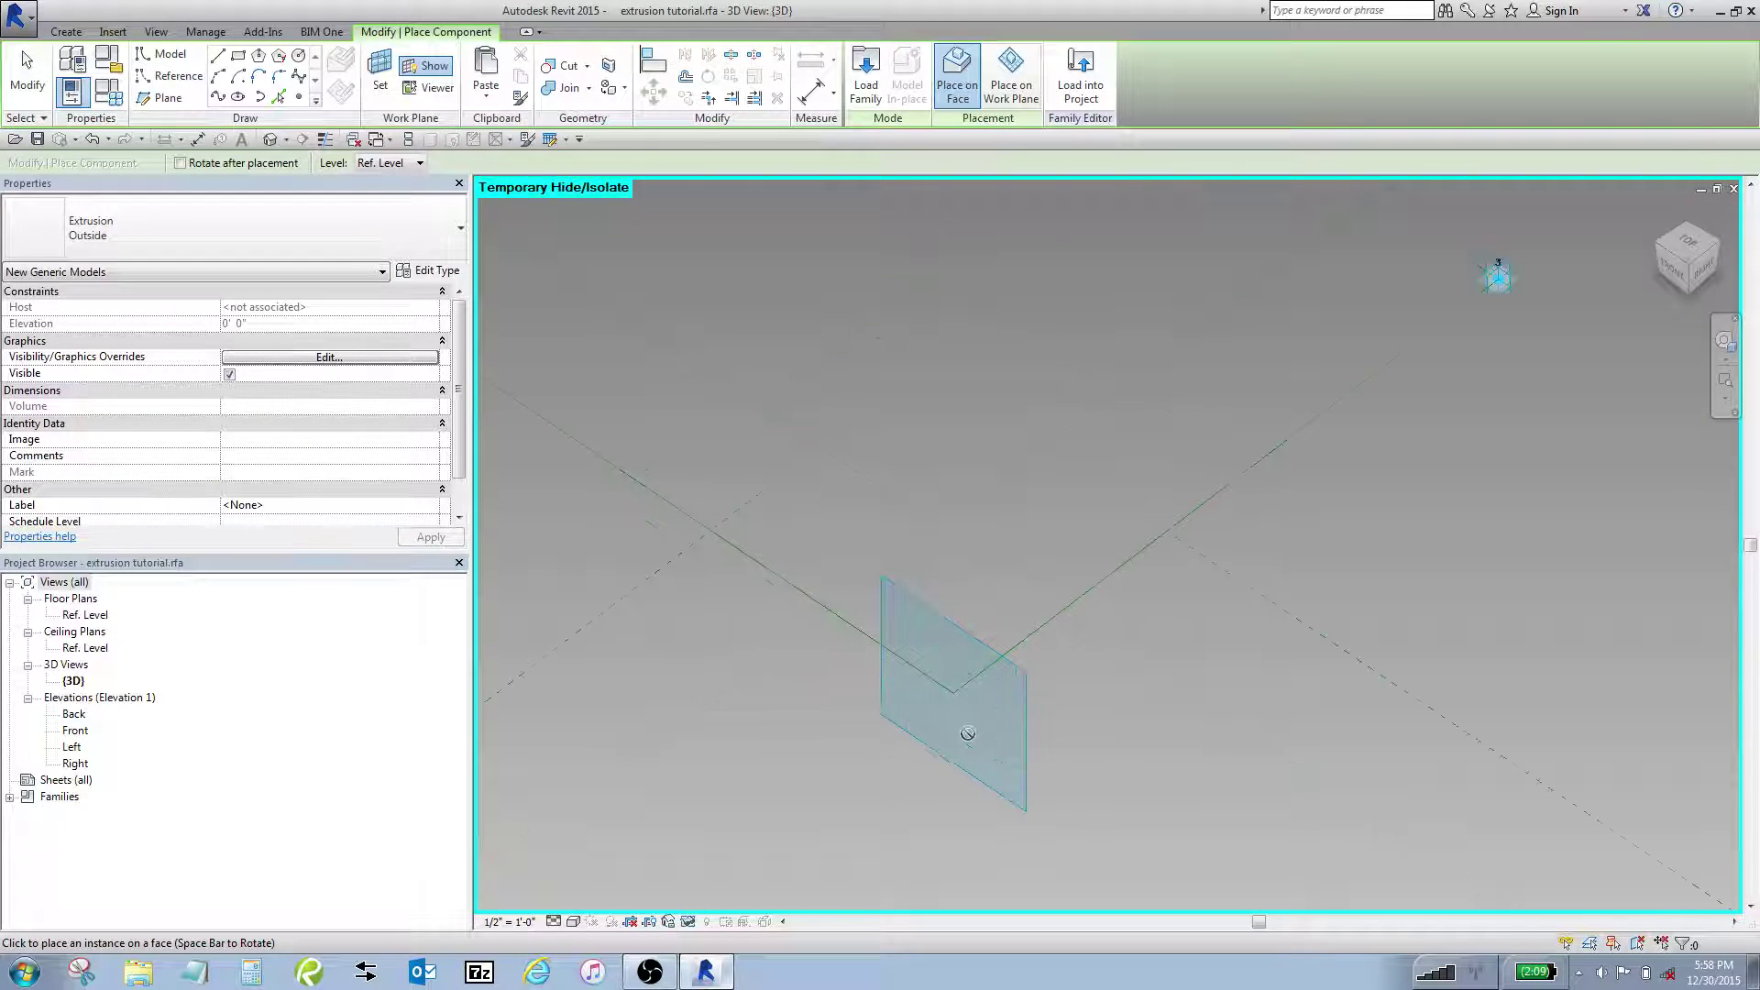
pyautogui.click(1011, 73)
pyautogui.scroll(2, 1009, 665)
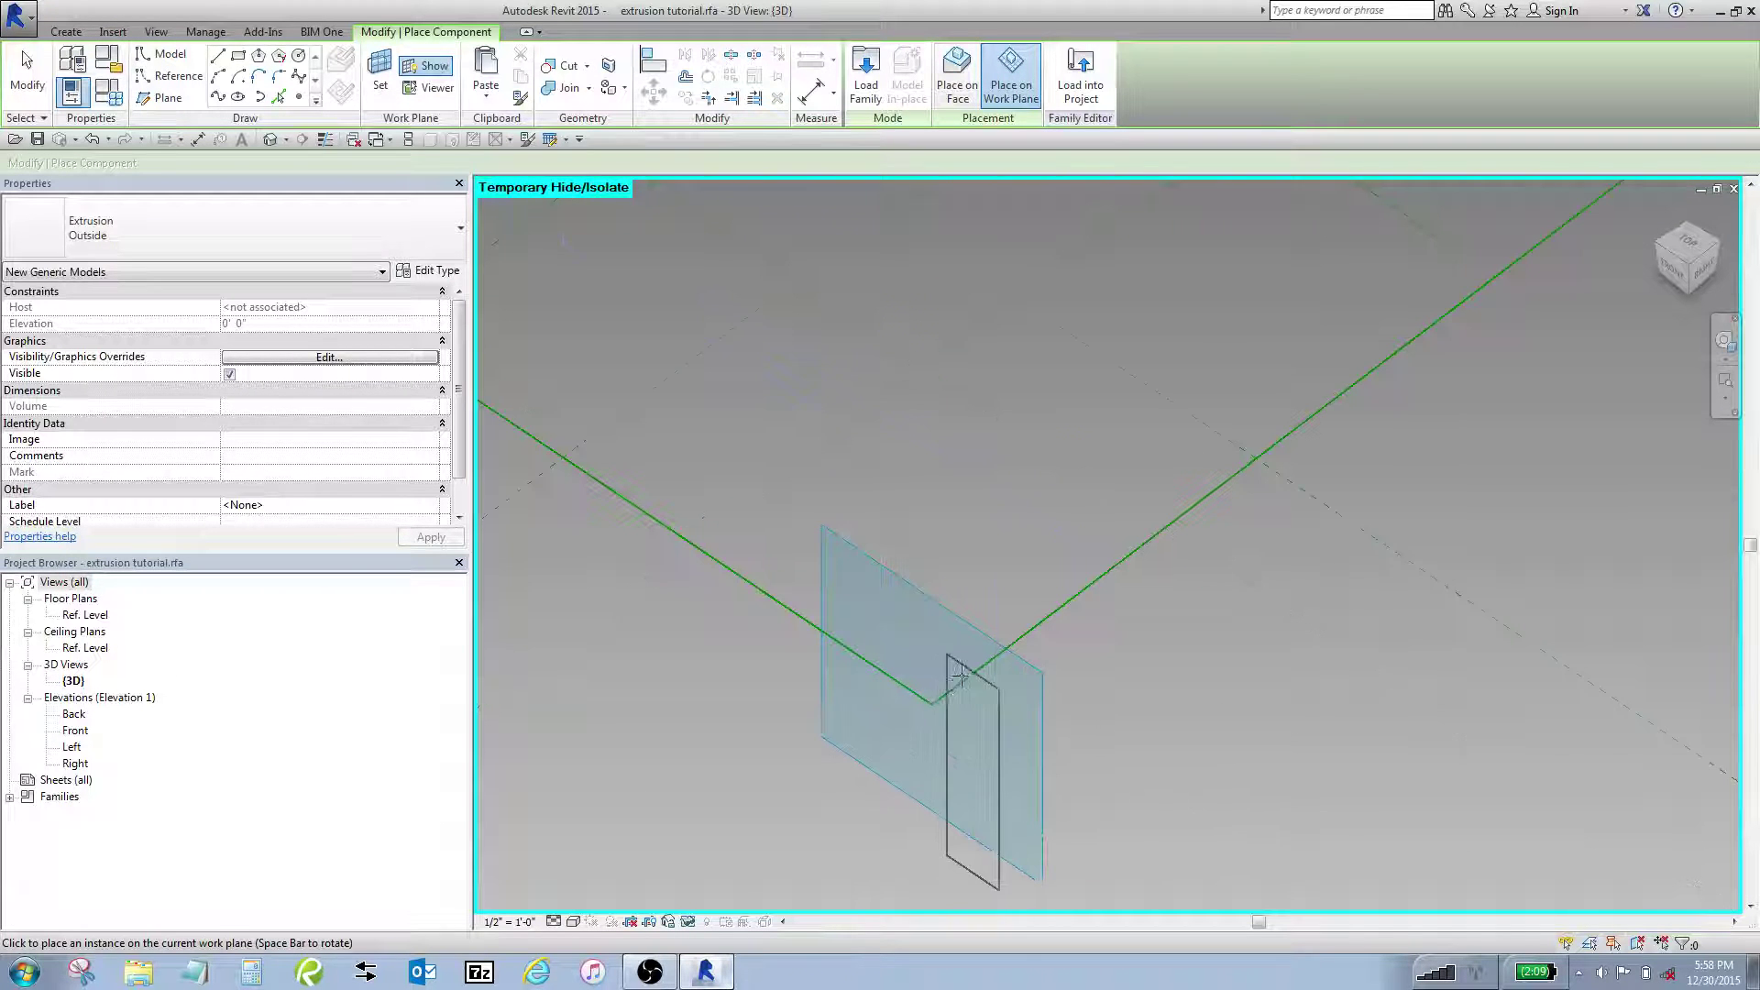
pyautogui.scroll(-1, 932, 694)
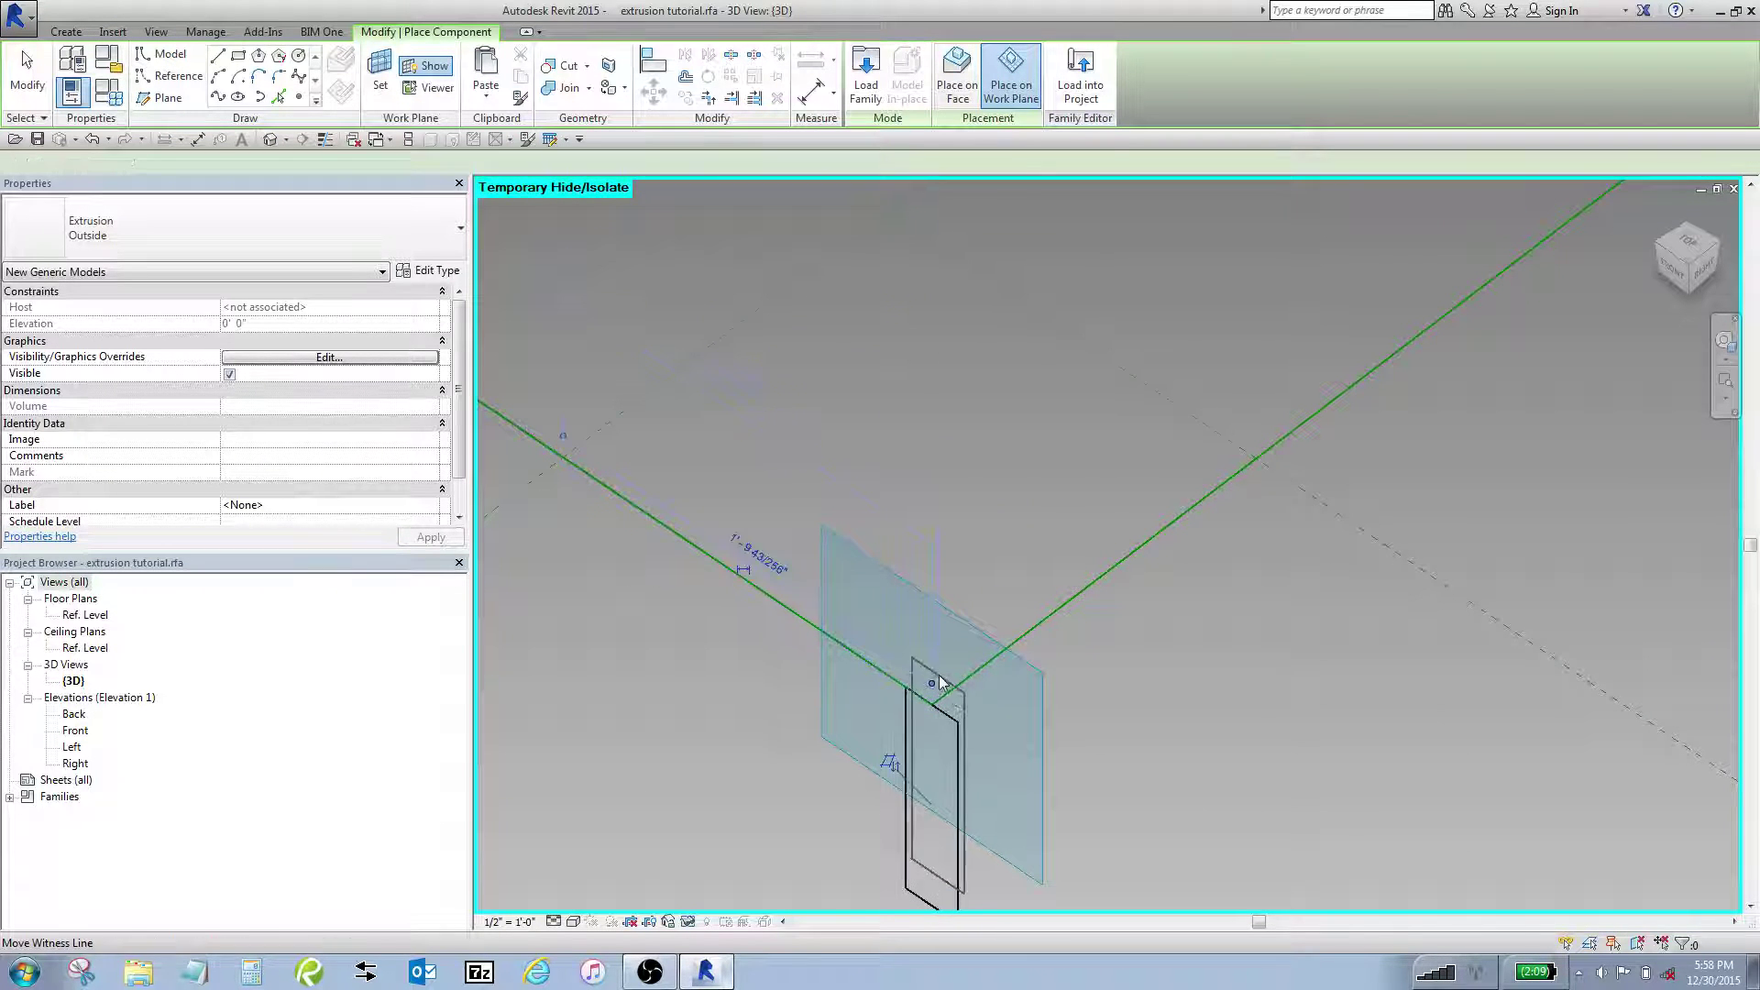
pyautogui.click(932, 694)
pyautogui.press('Escape')
pyautogui.scroll(-1, 1110, 531)
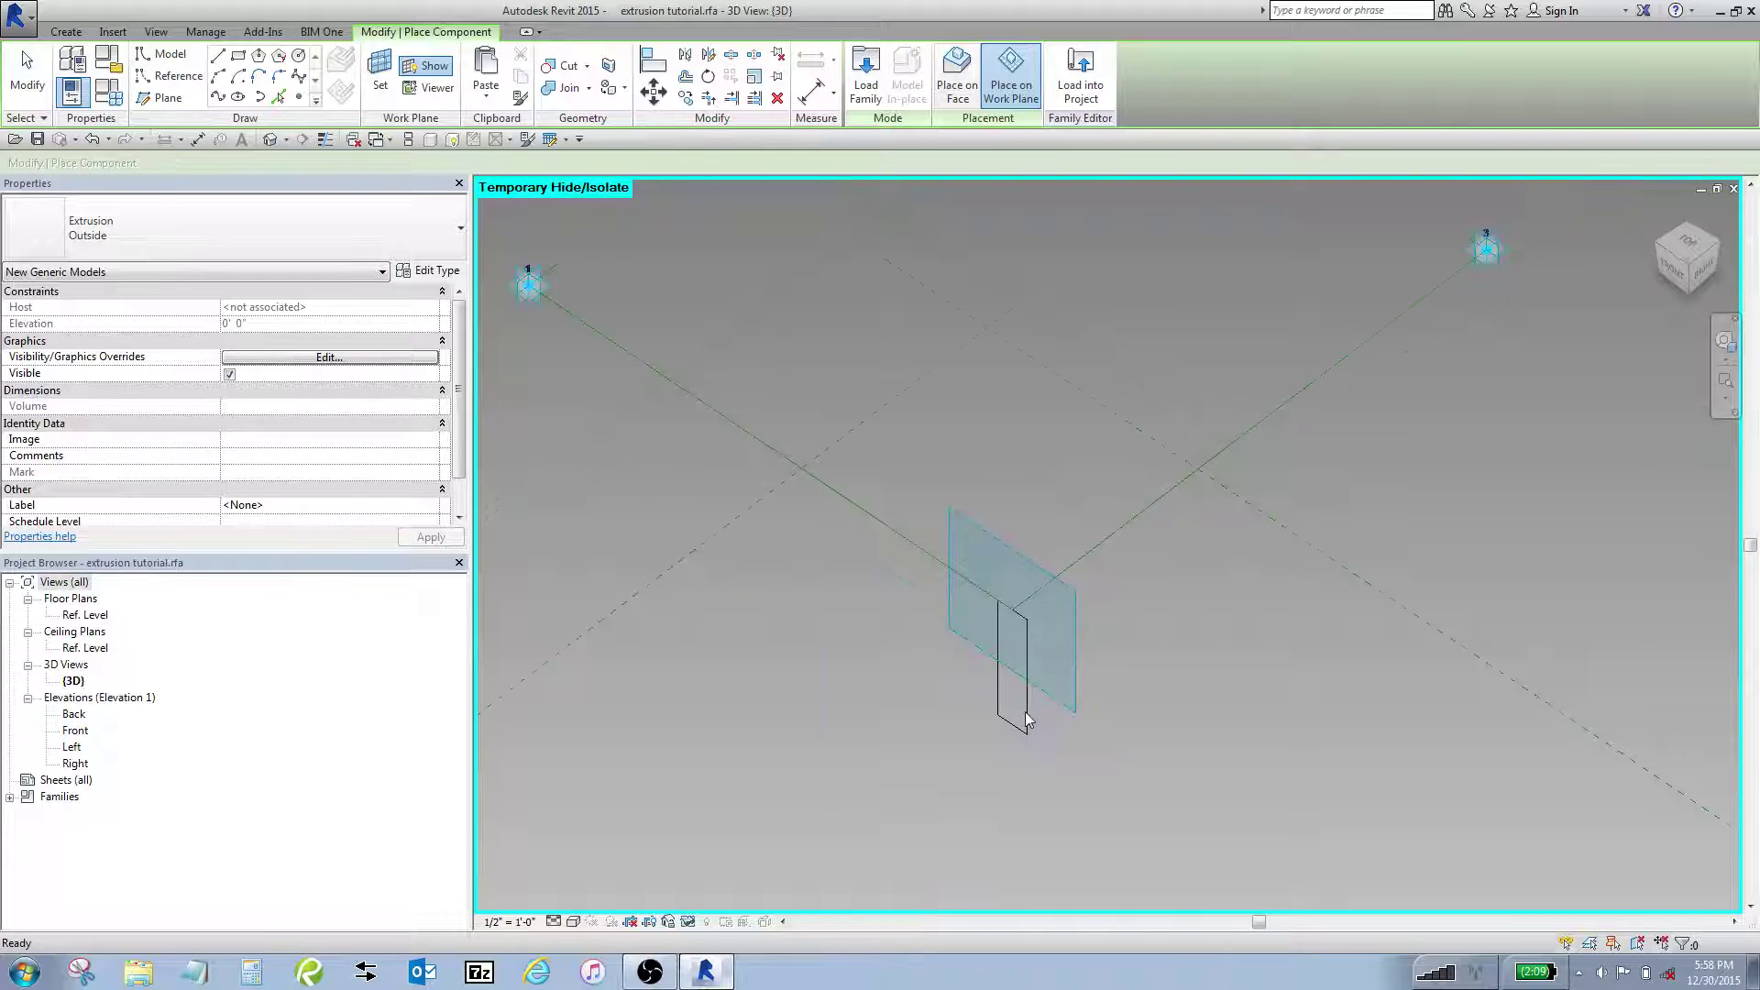
pyautogui.press('Escape')
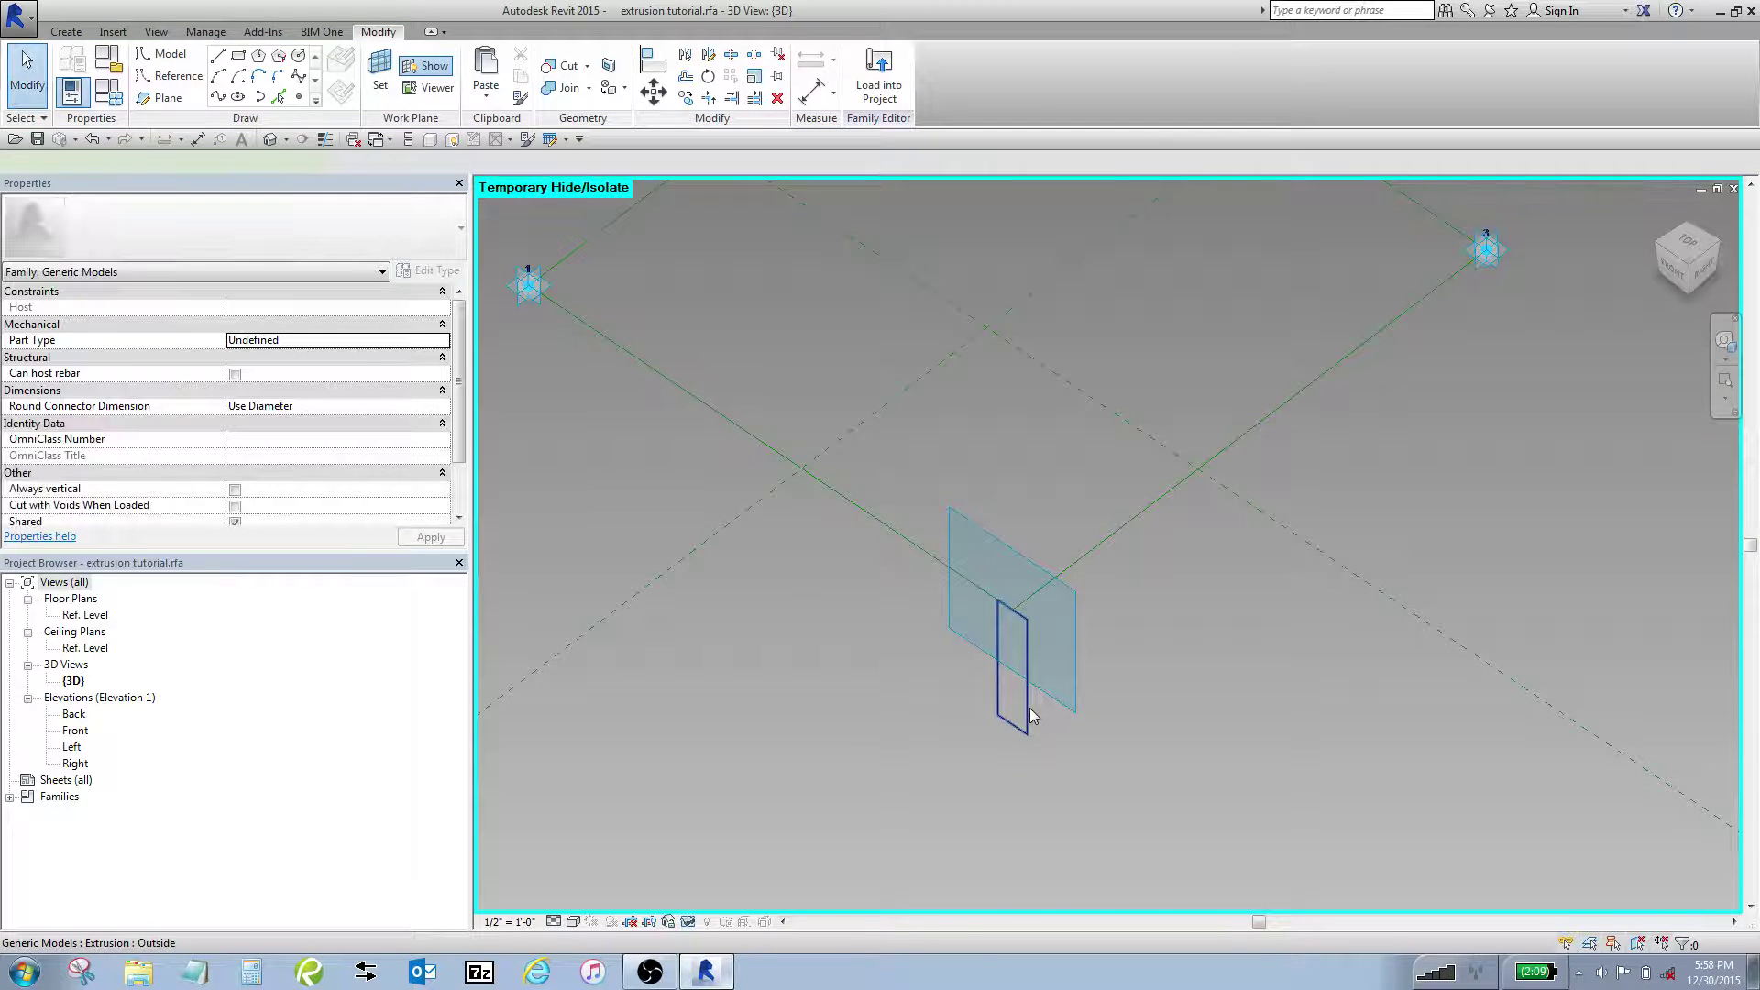
# - Paste a copy of the extrusion aligned to the same place and make it Extrusion : Inside
pyautogui.click(1028, 710)
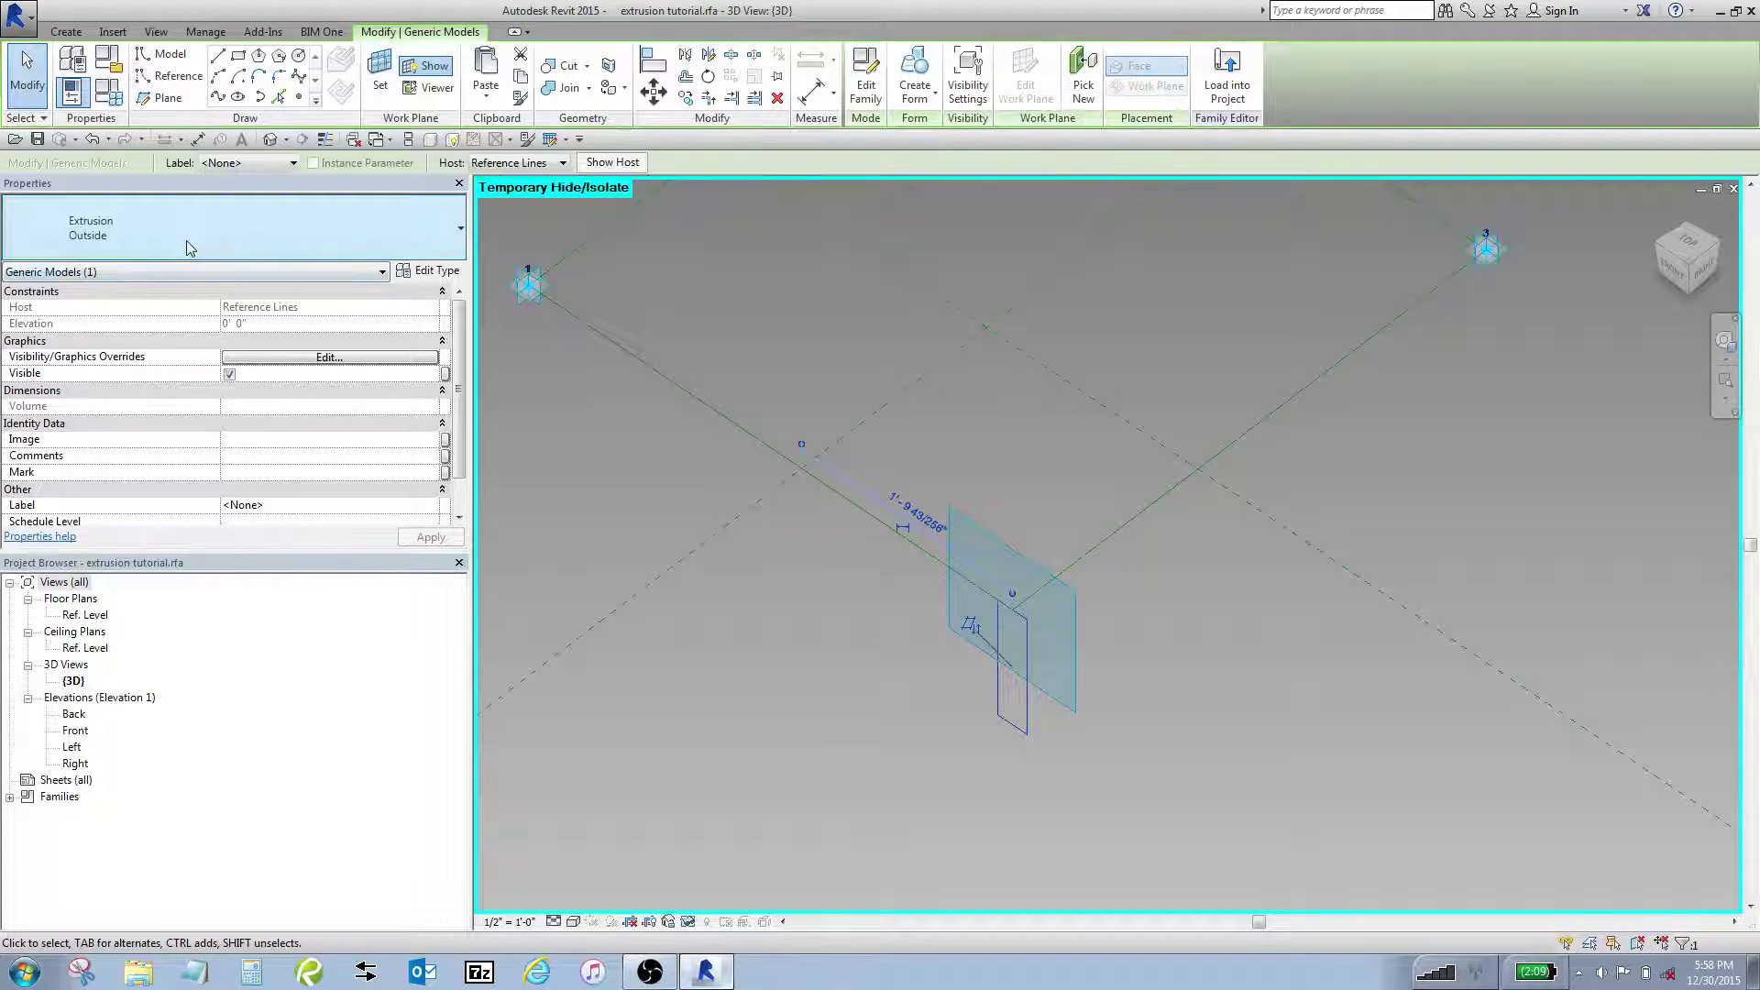
pyautogui.click(486, 103)
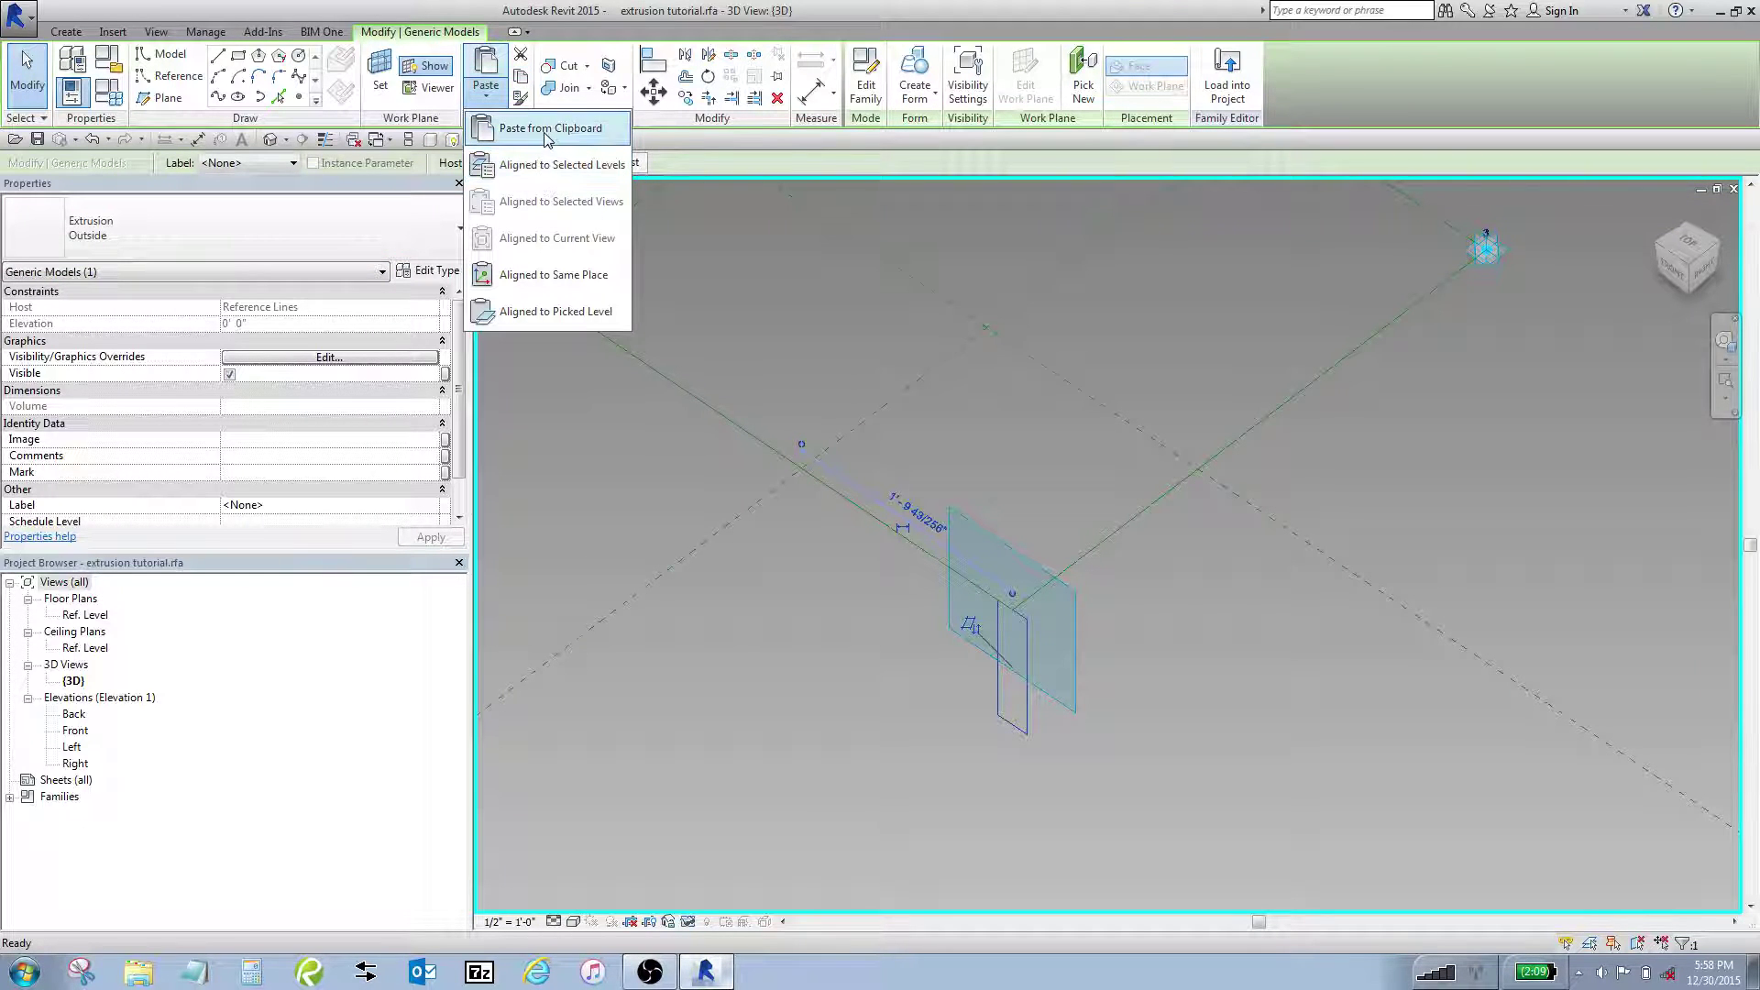
pyautogui.click(550, 275)
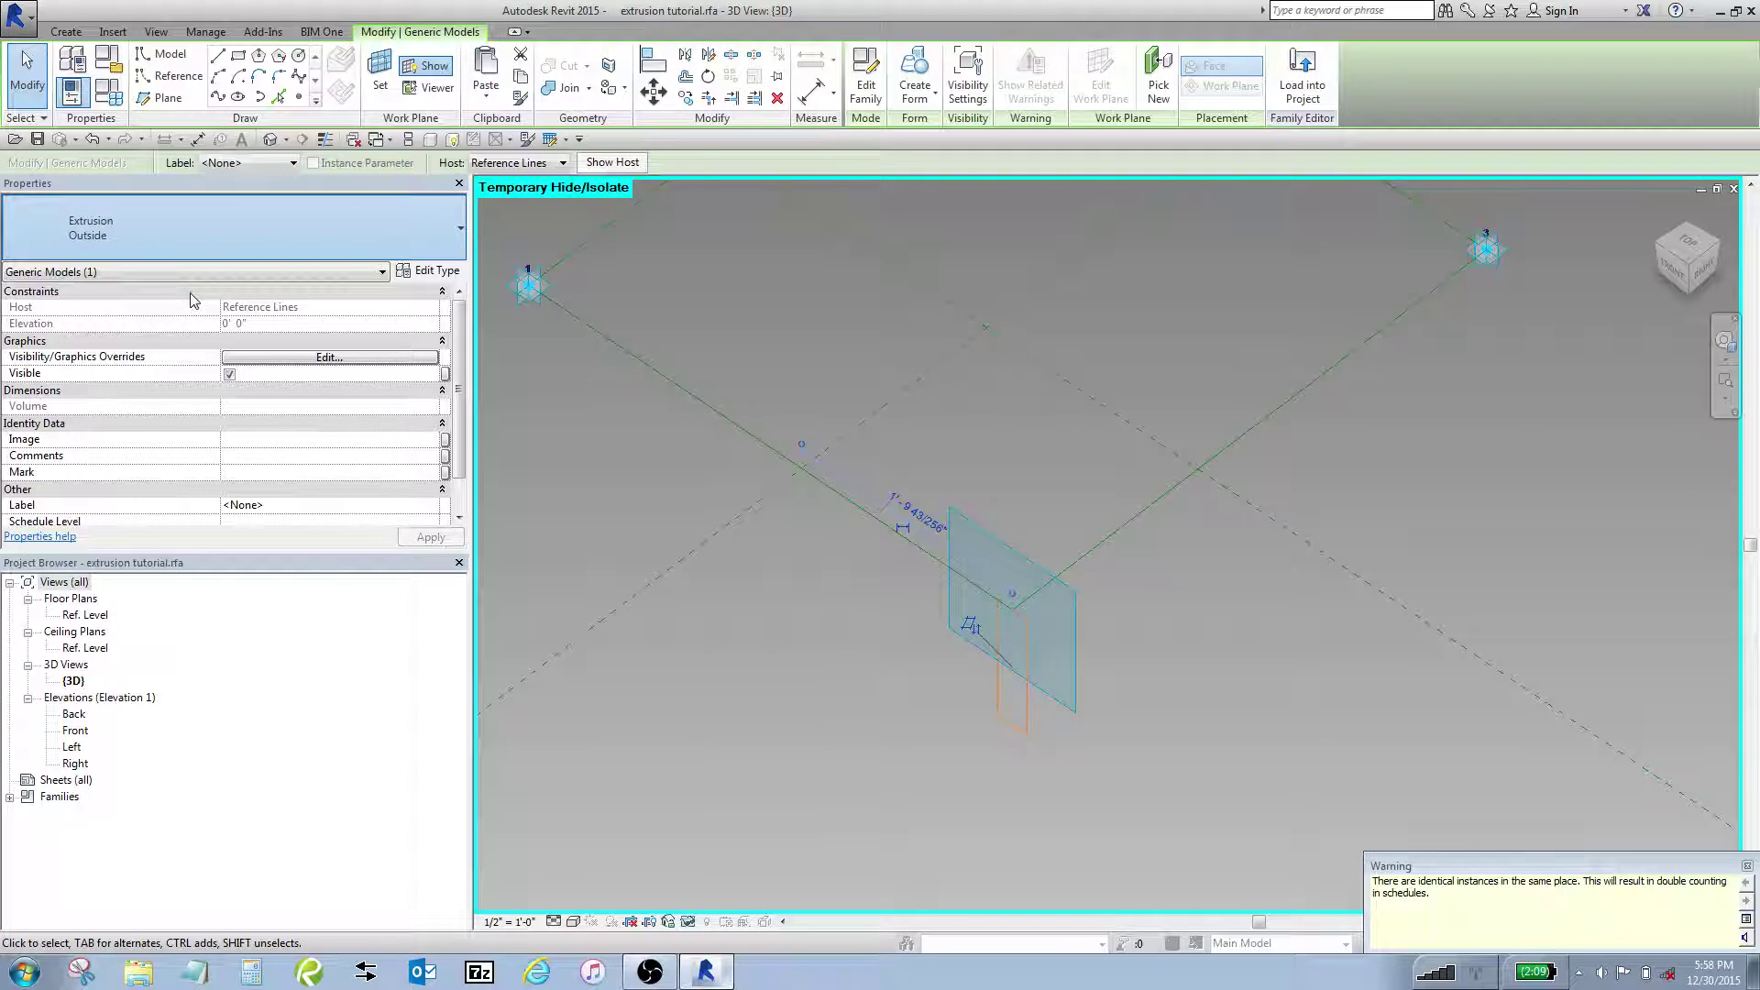
pyautogui.click(1027, 679)
pyautogui.scroll(2, 1090, 662)
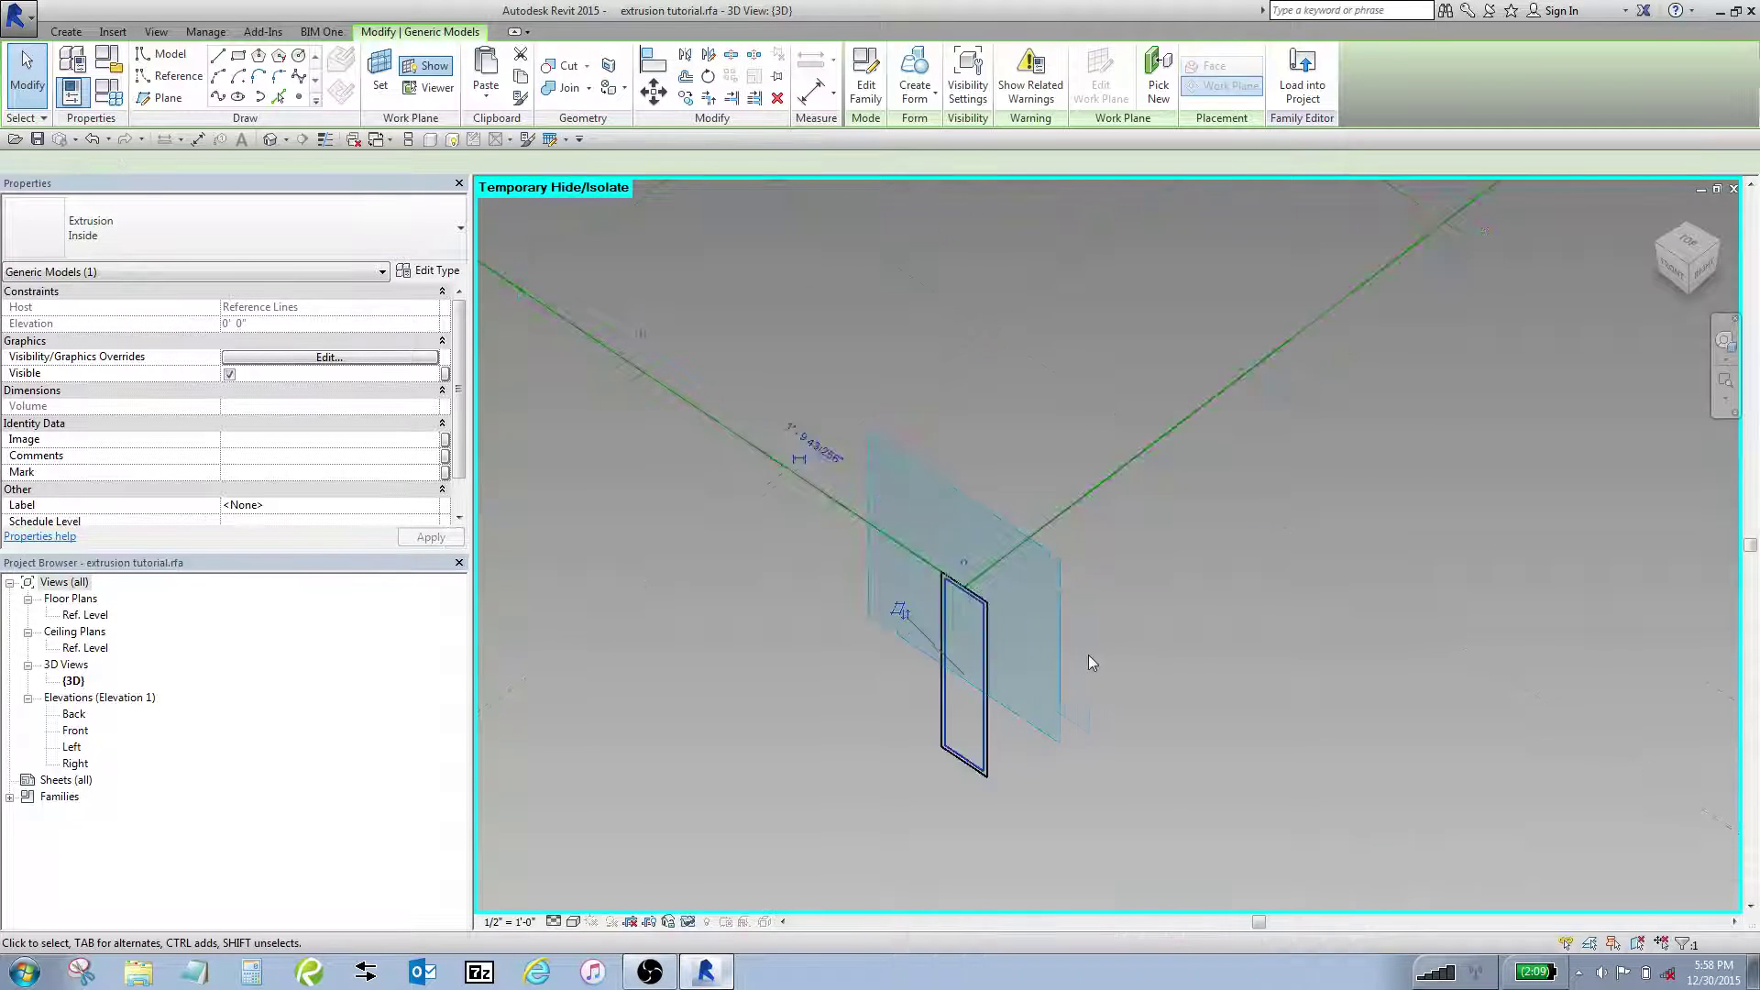
pyautogui.scroll(3, 1091, 662)
pyautogui.scroll(-2, 1010, 494)
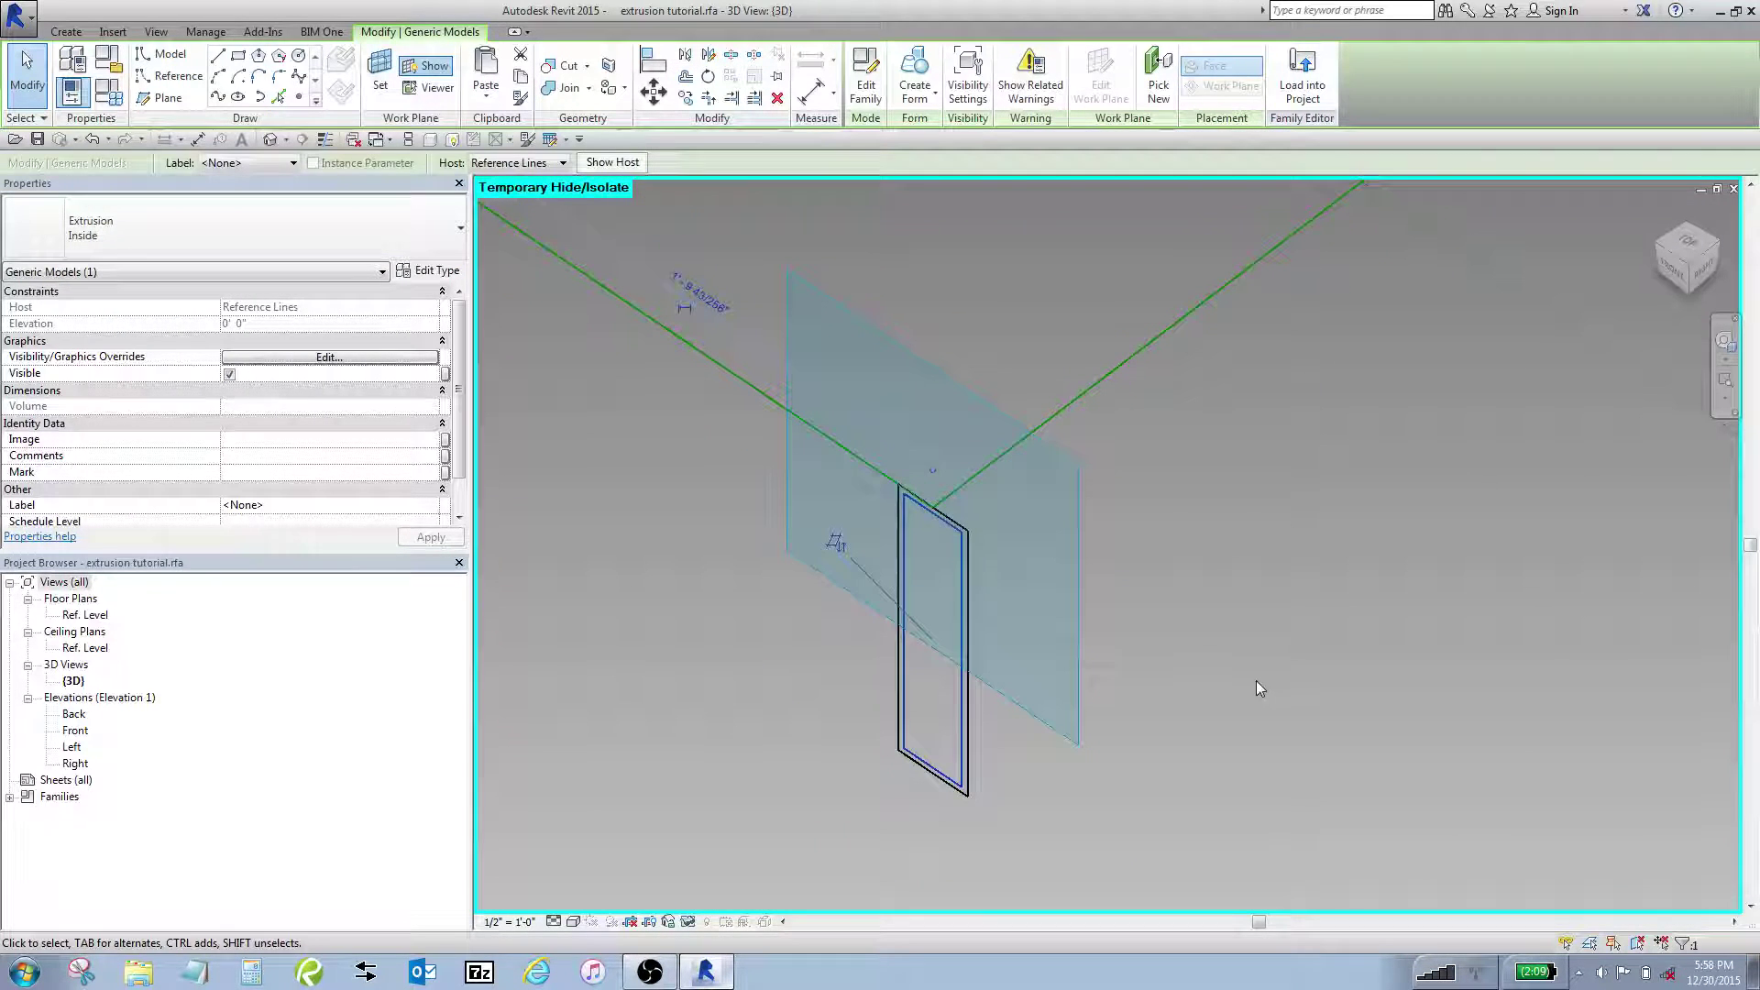
pyautogui.click(1204, 679)
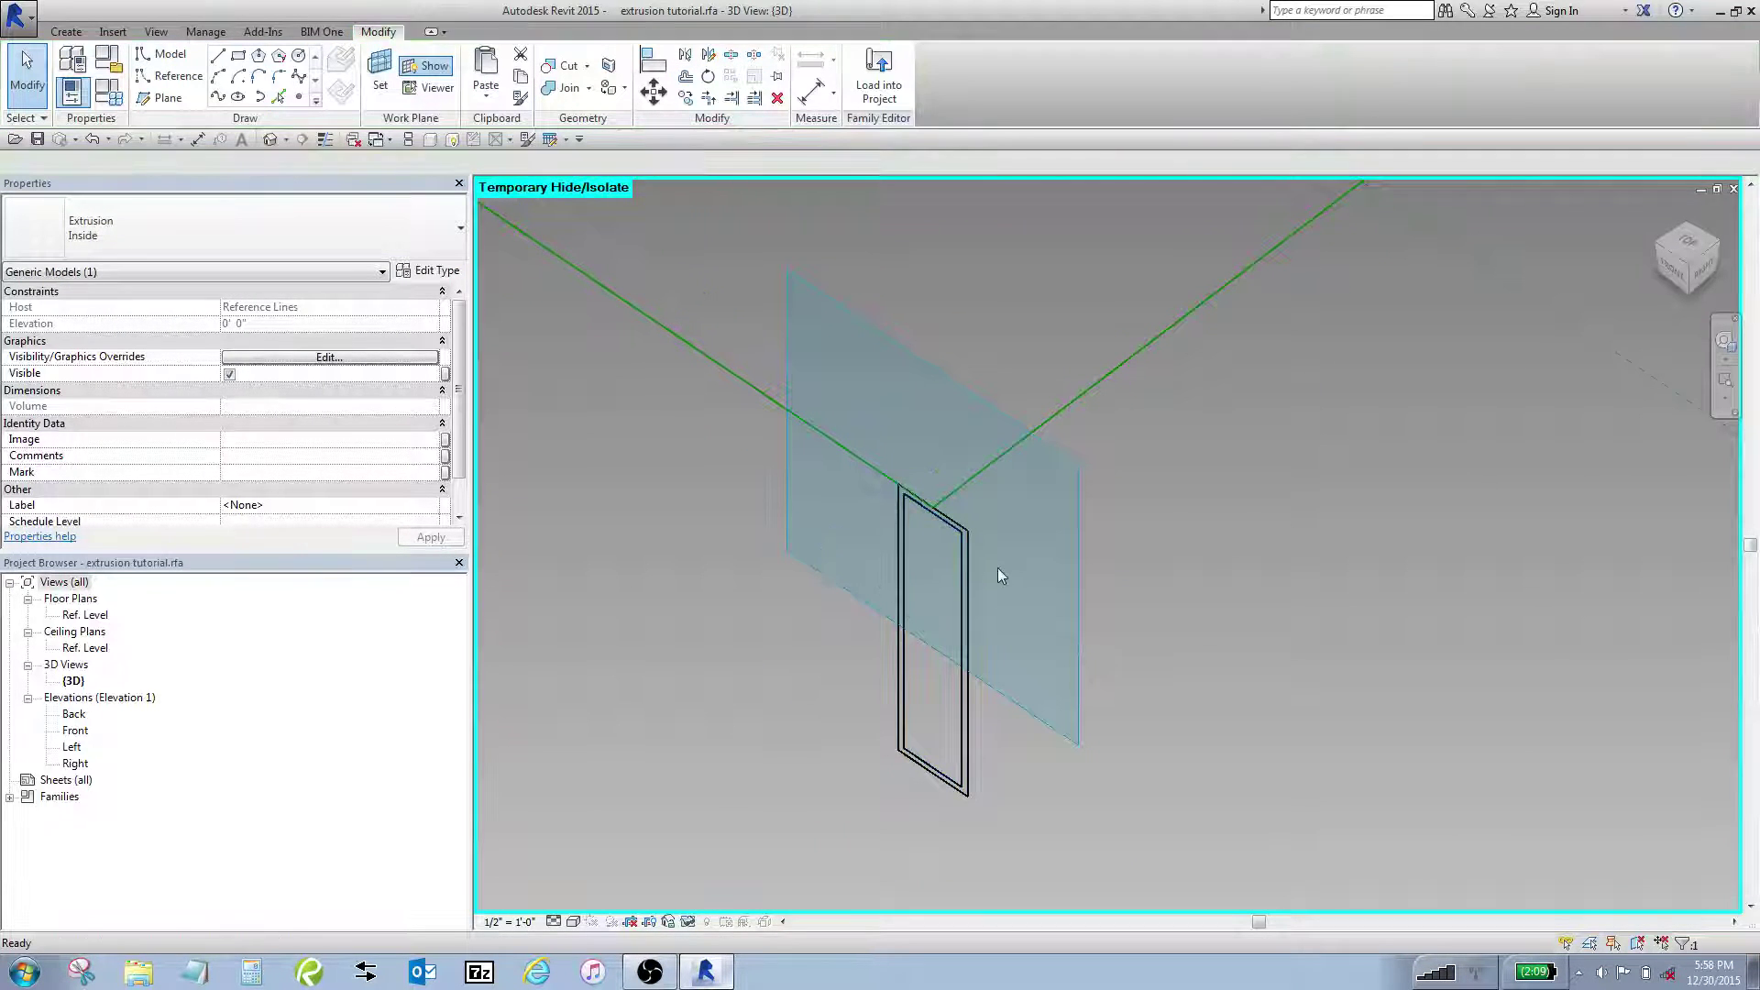
# - Create a solid form from the Outside profile and its chained reference lines
pyautogui.click(971, 679)
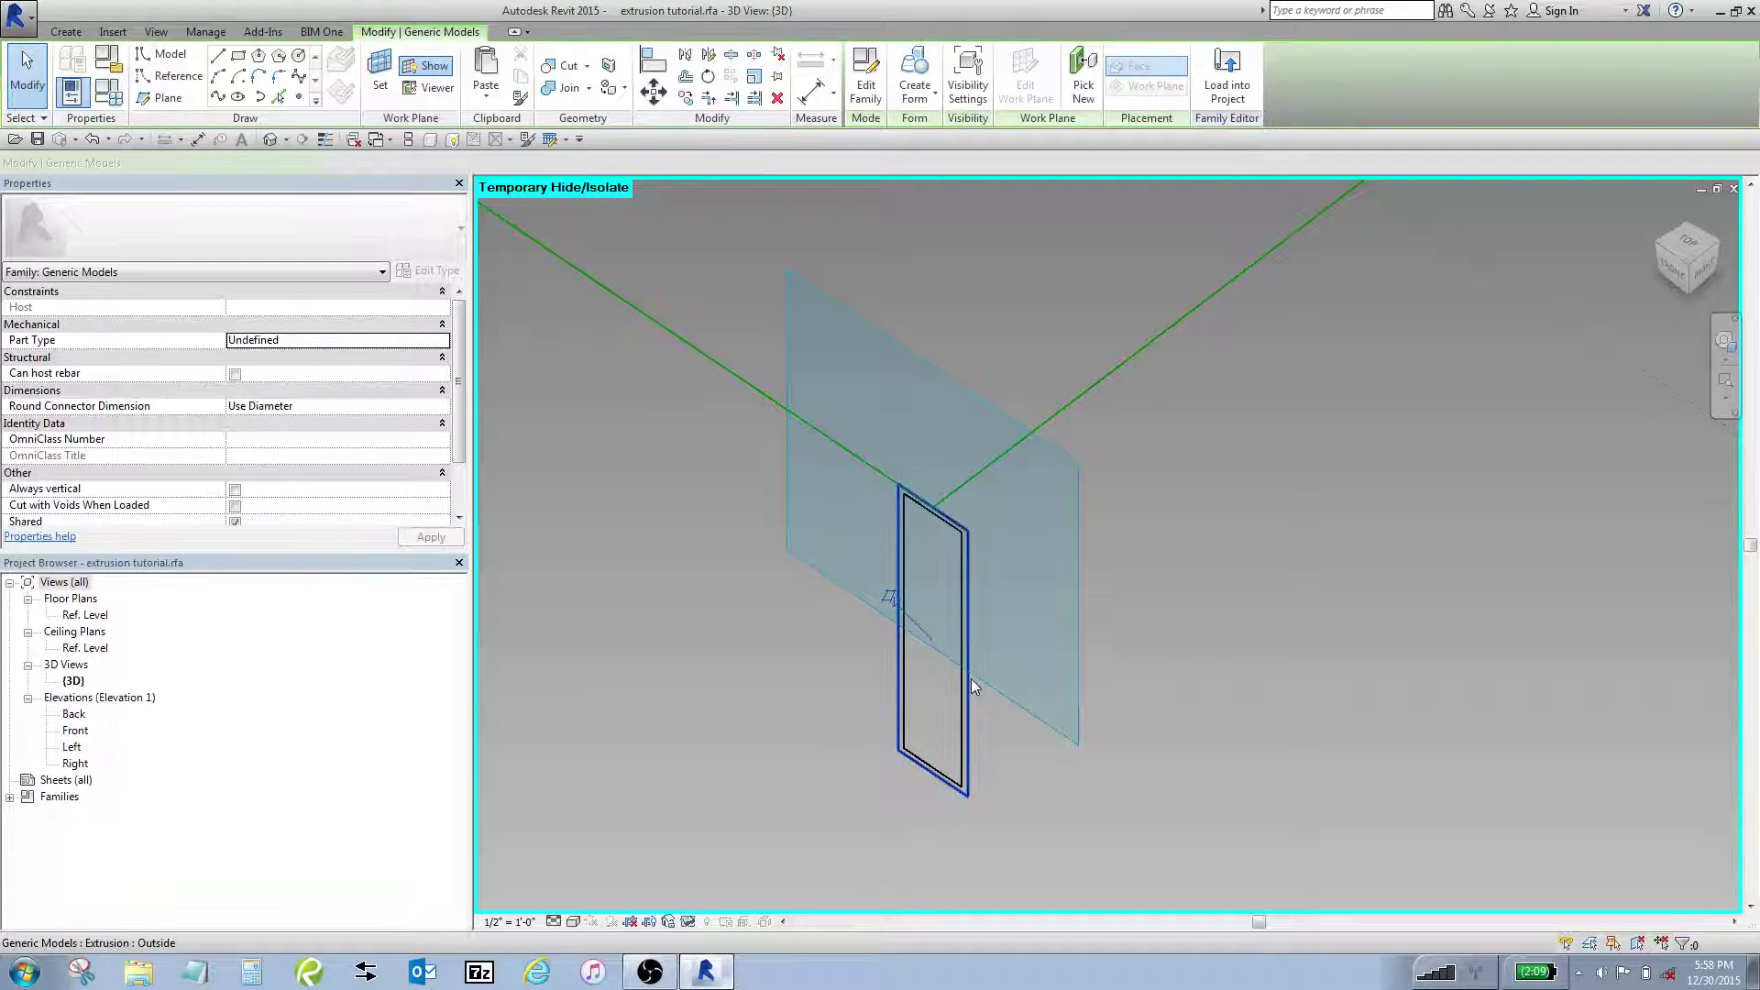
pyautogui.click(1041, 429)
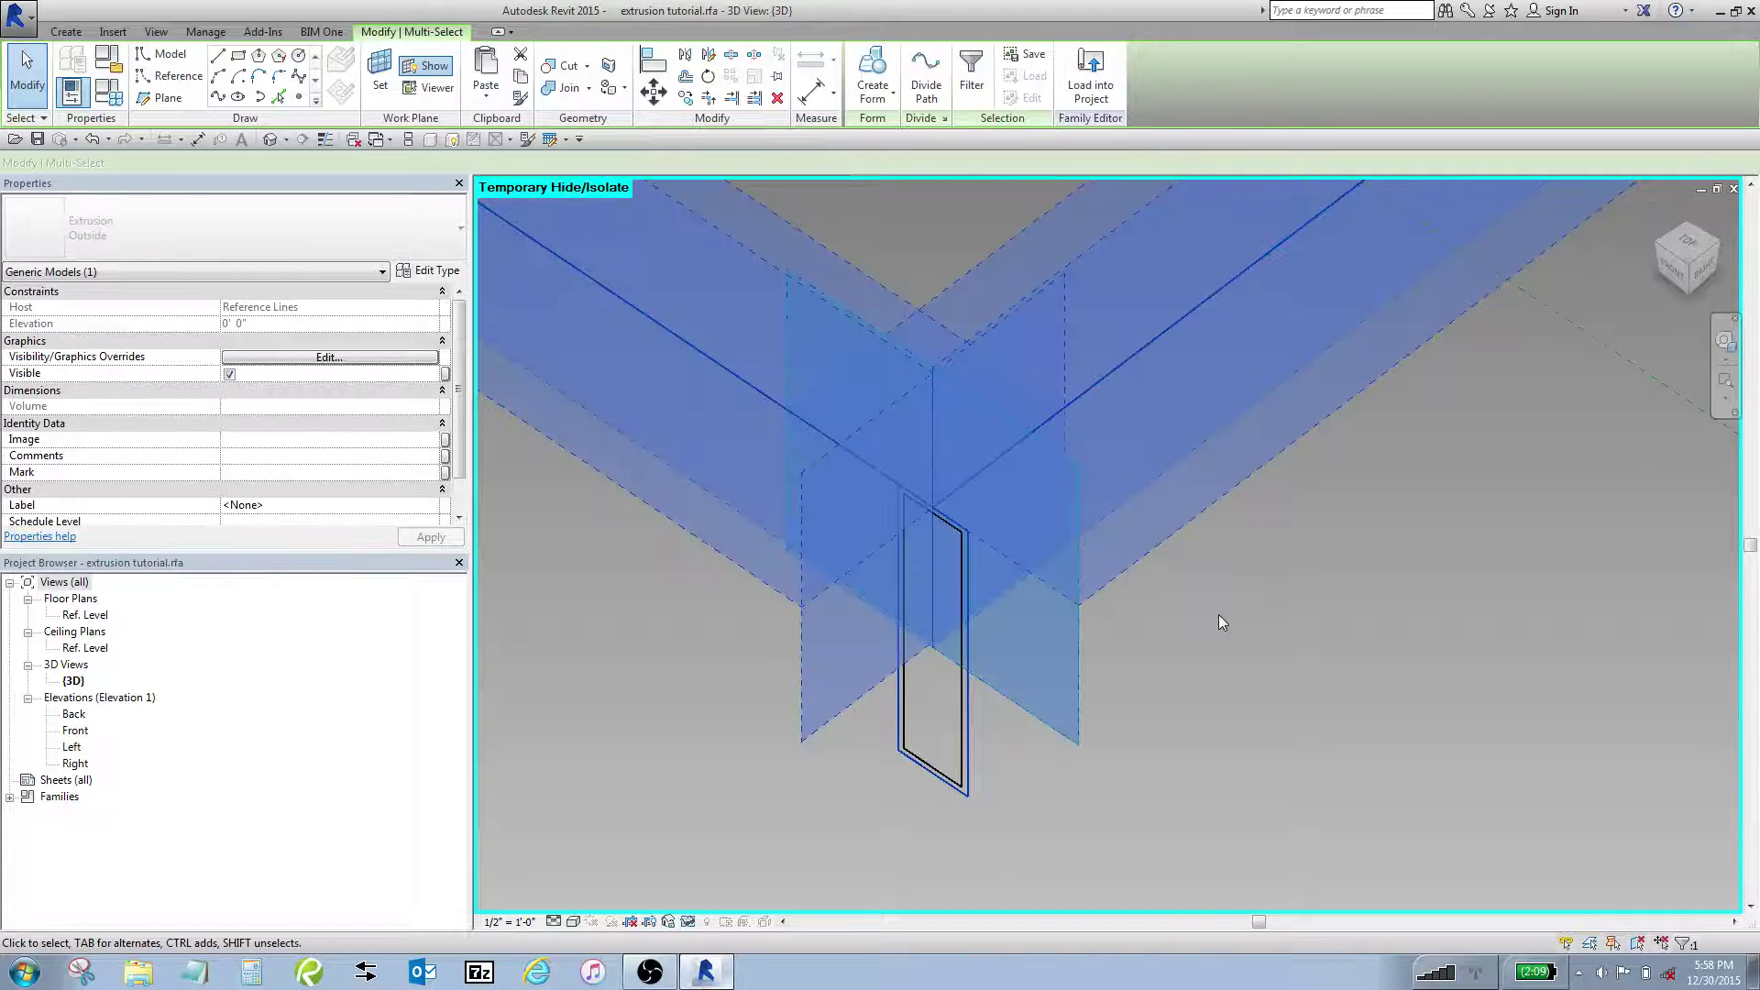
pyautogui.keyDown('shift'); pyautogui.click(794, 419); pyautogui.keyUp('shift')
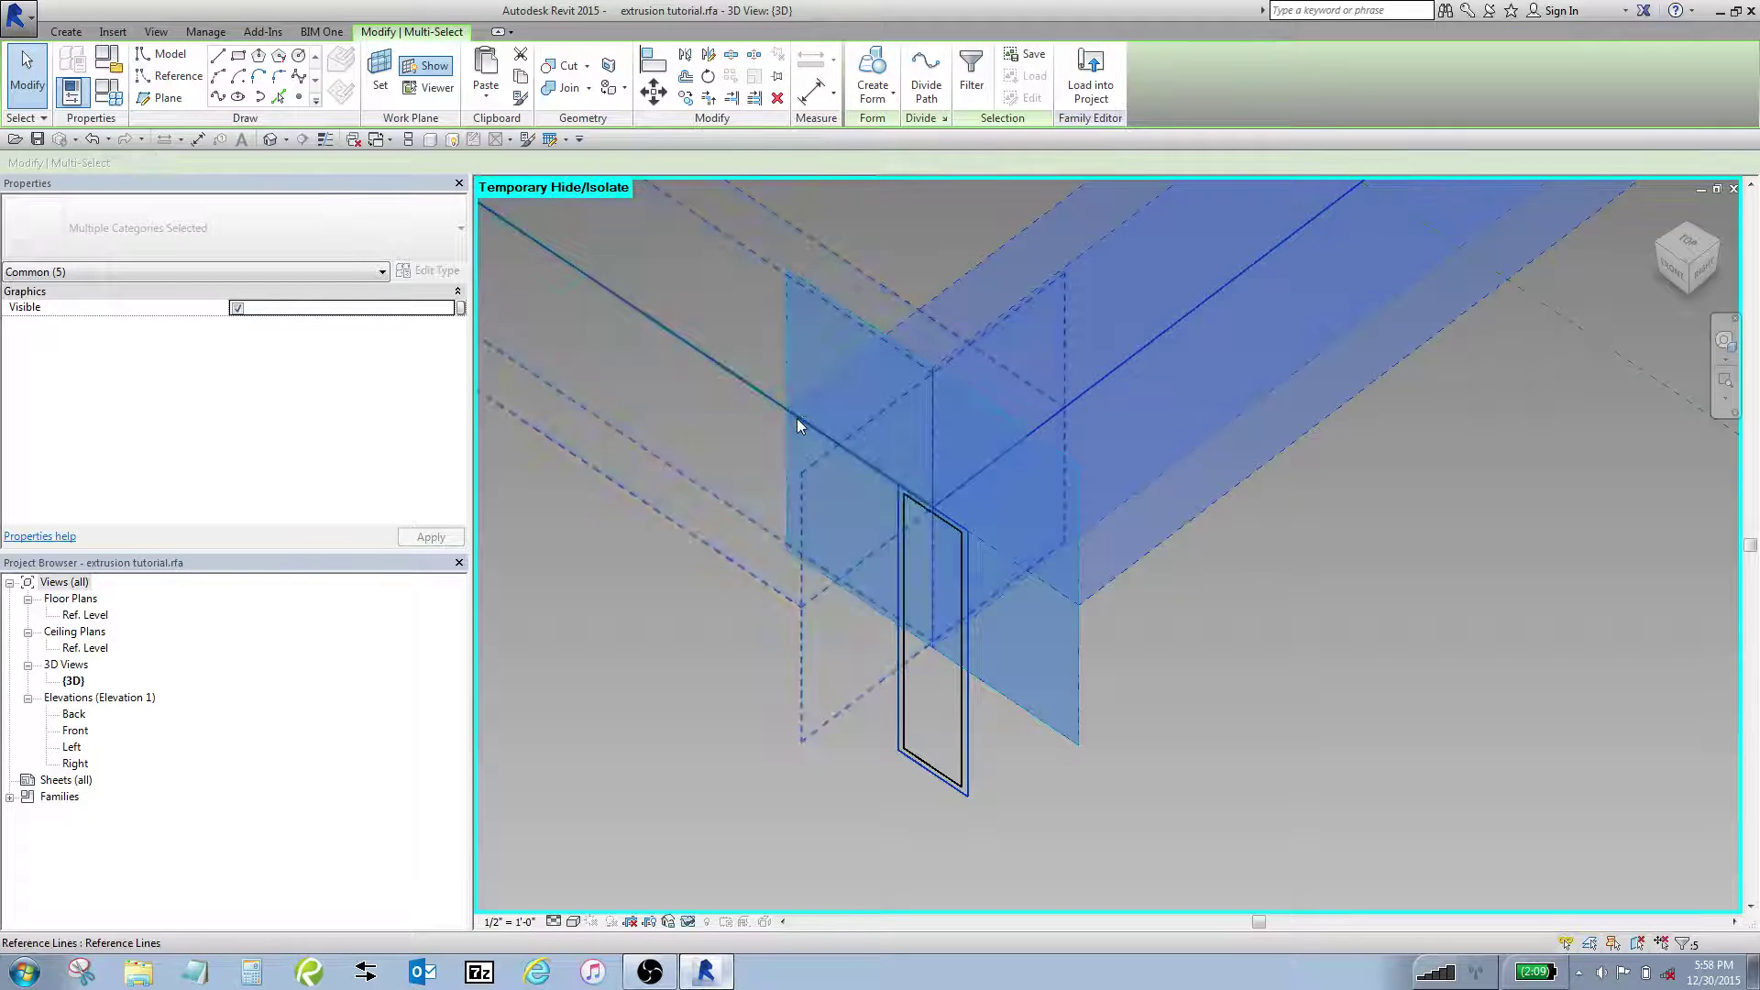
pyautogui.scroll(-2, 1301, 787)
pyautogui.scroll(-3, 1170, 791)
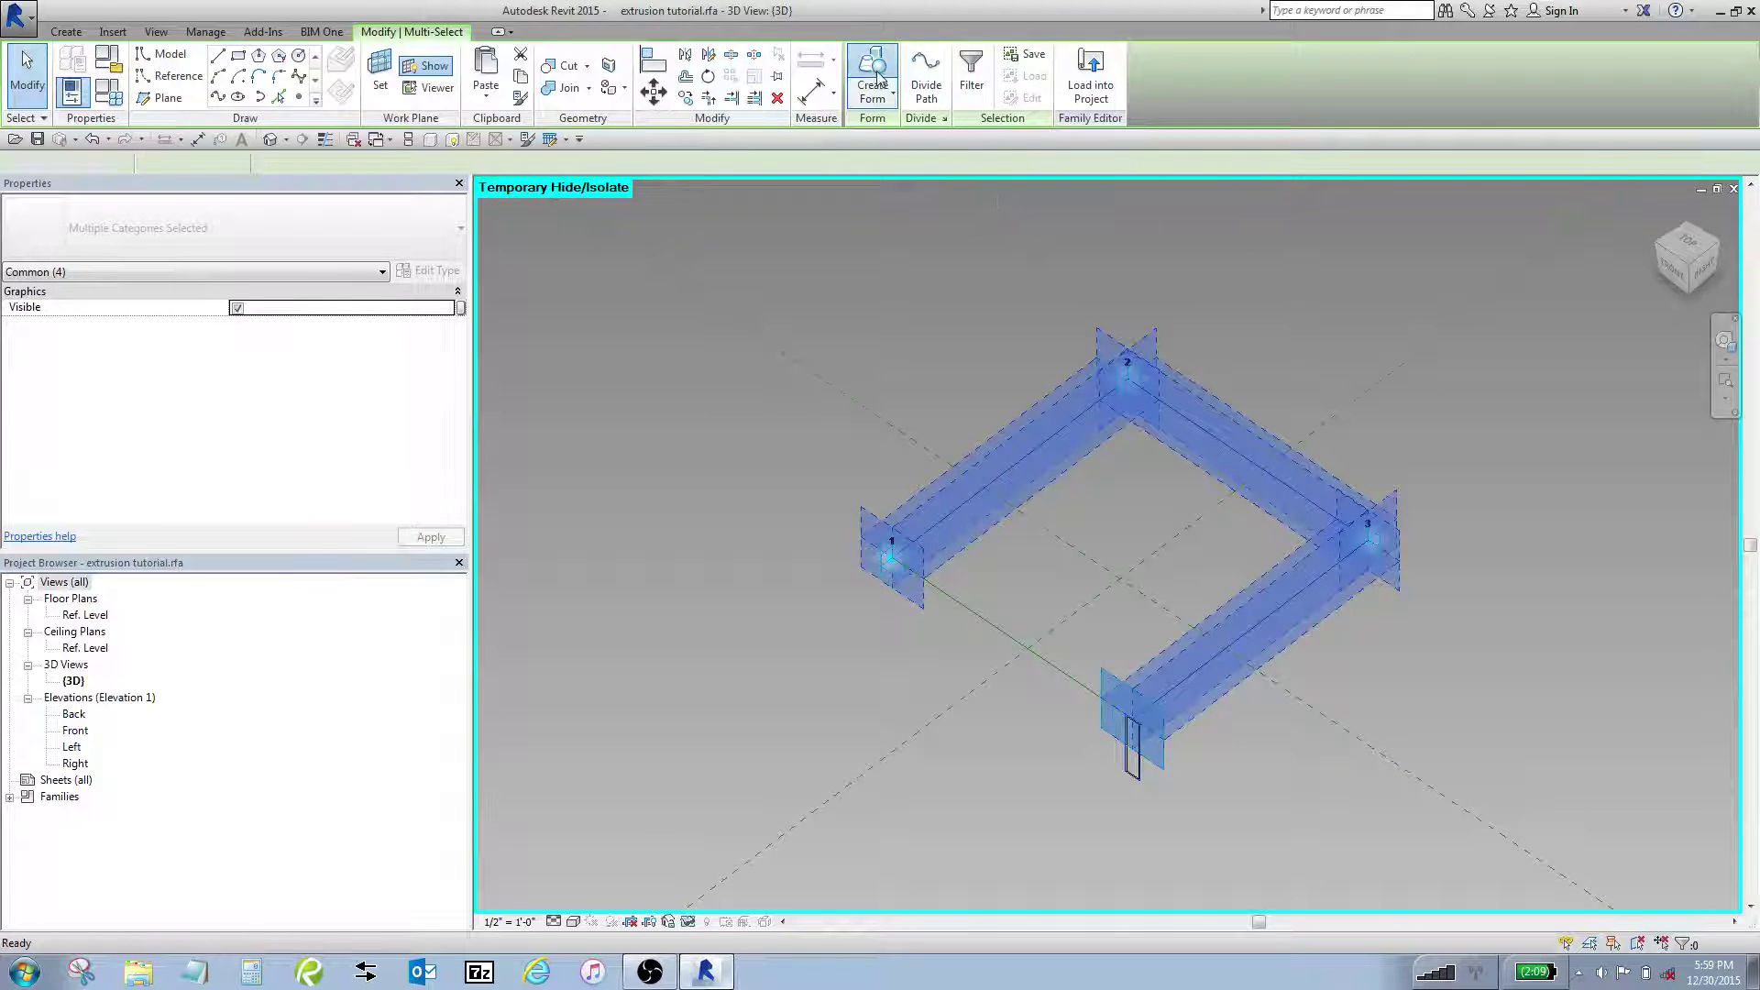
pyautogui.press('Escape')
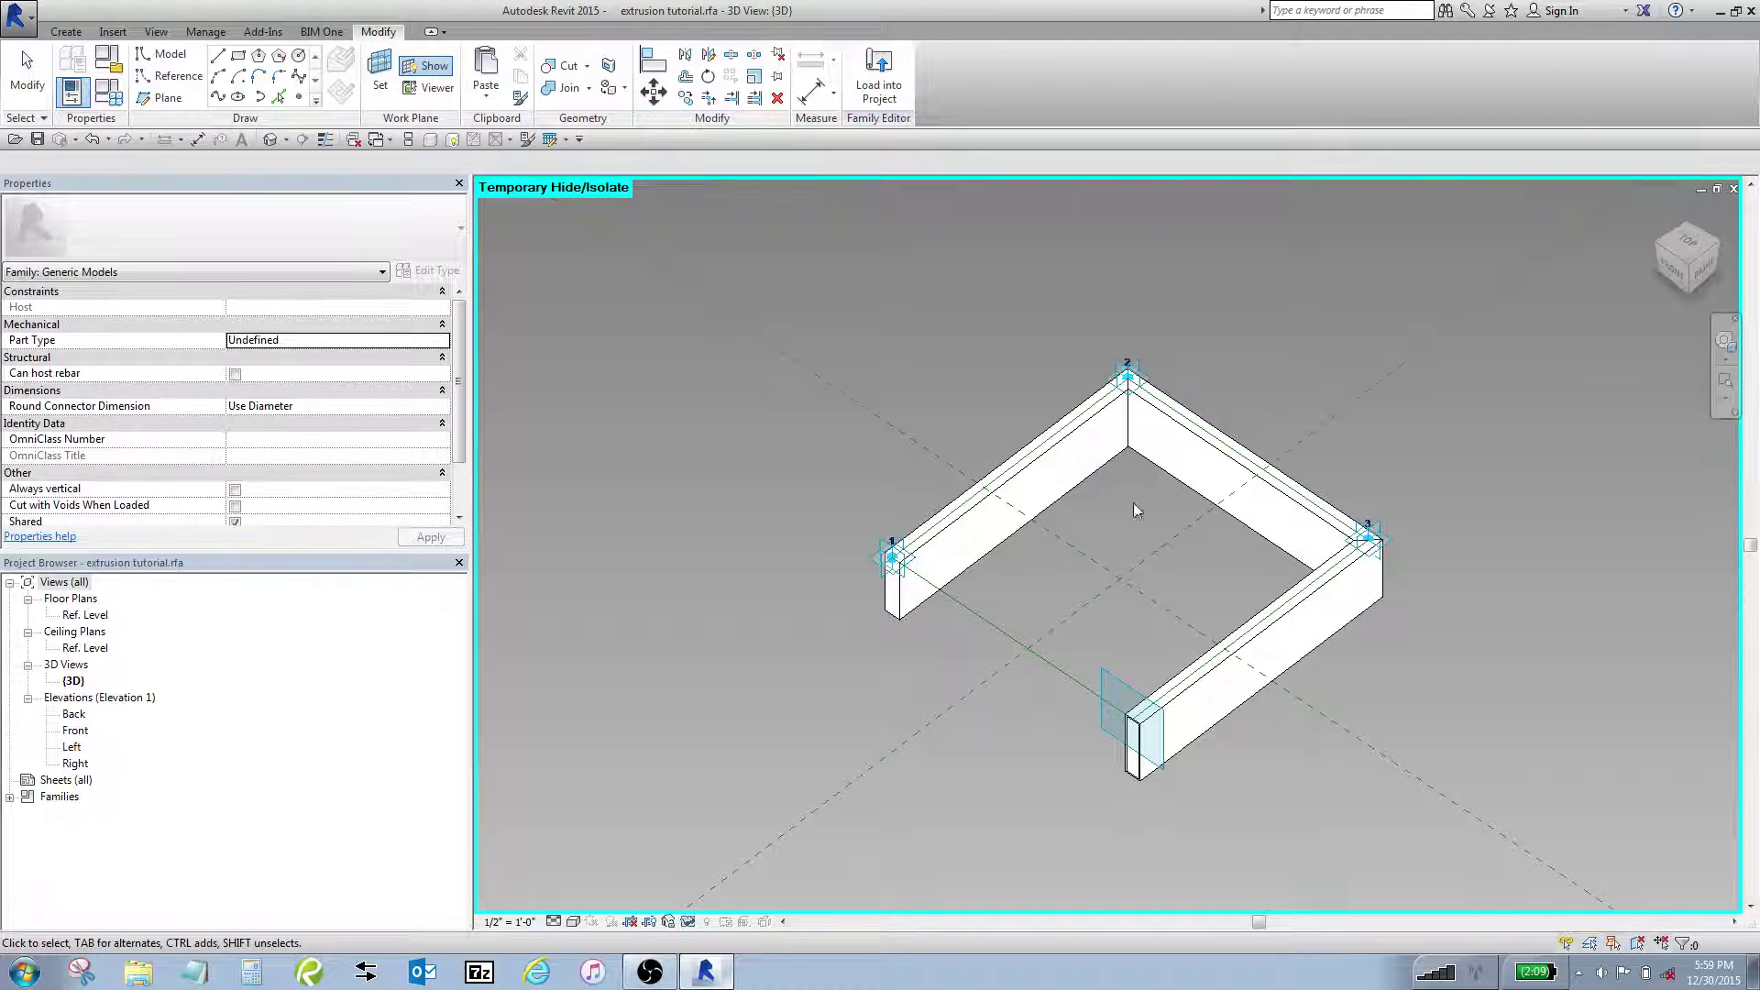
pyautogui.scroll(5, 1185, 790)
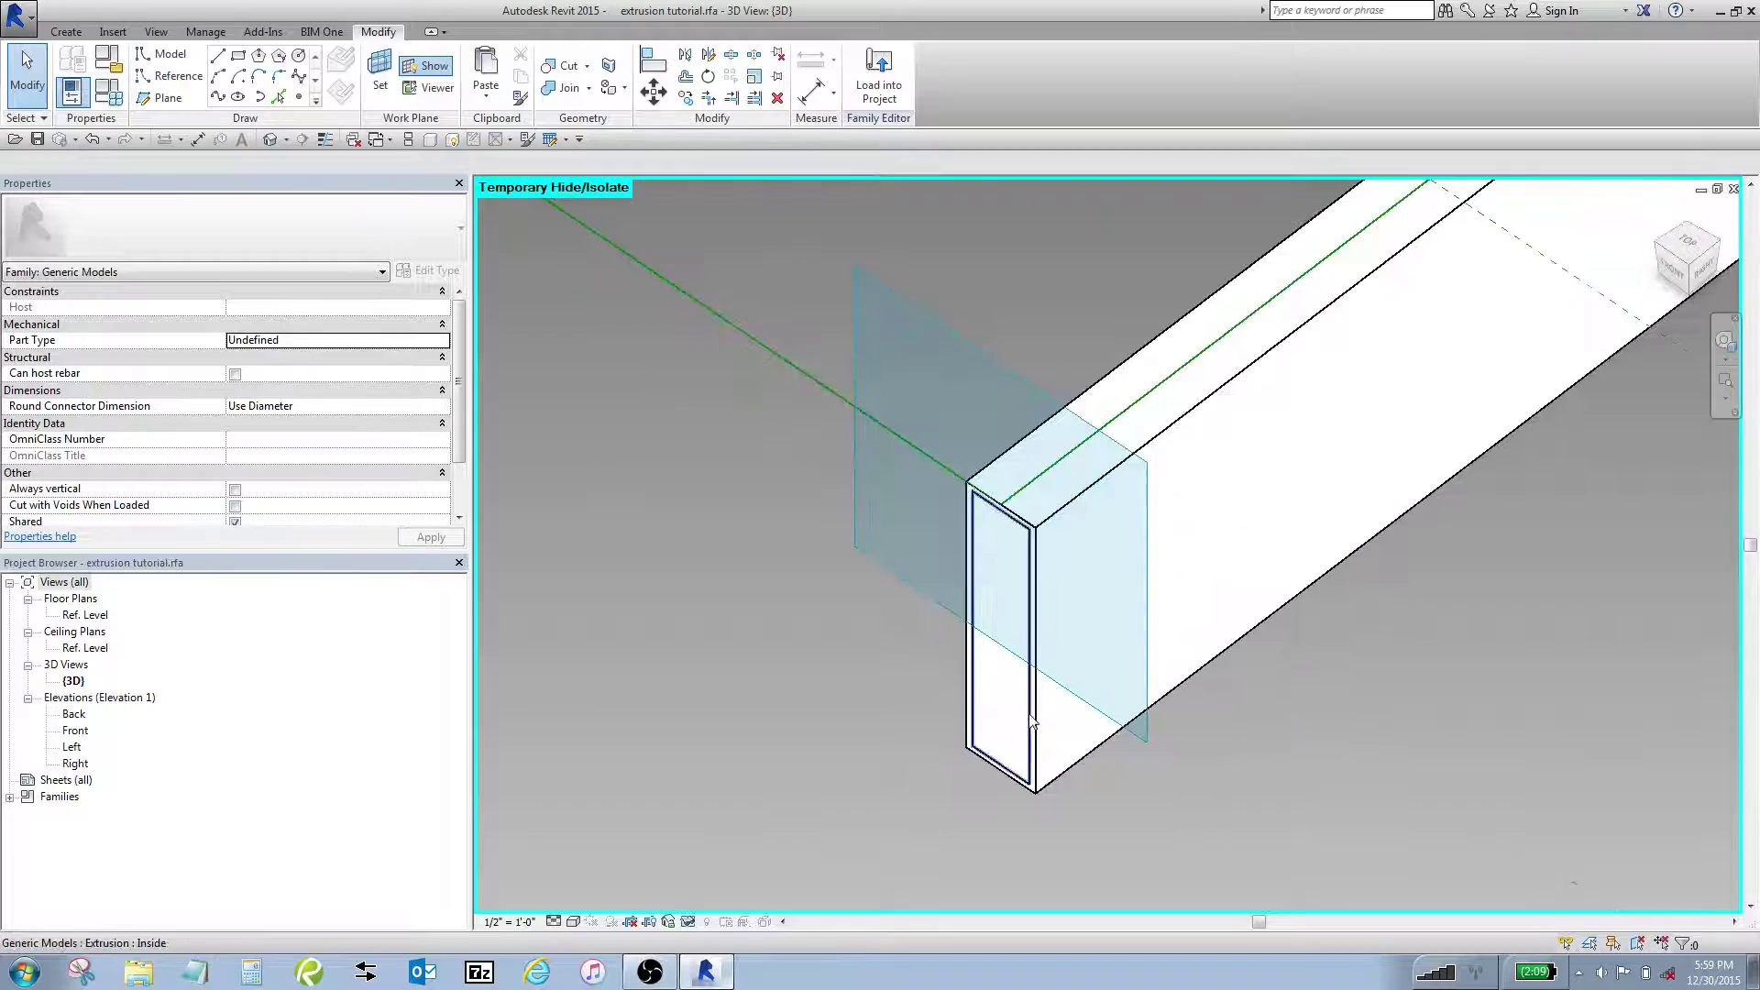
# - Create a void form from the Inside profile along the same chain, hollowing the tube
pyautogui.click(1027, 719)
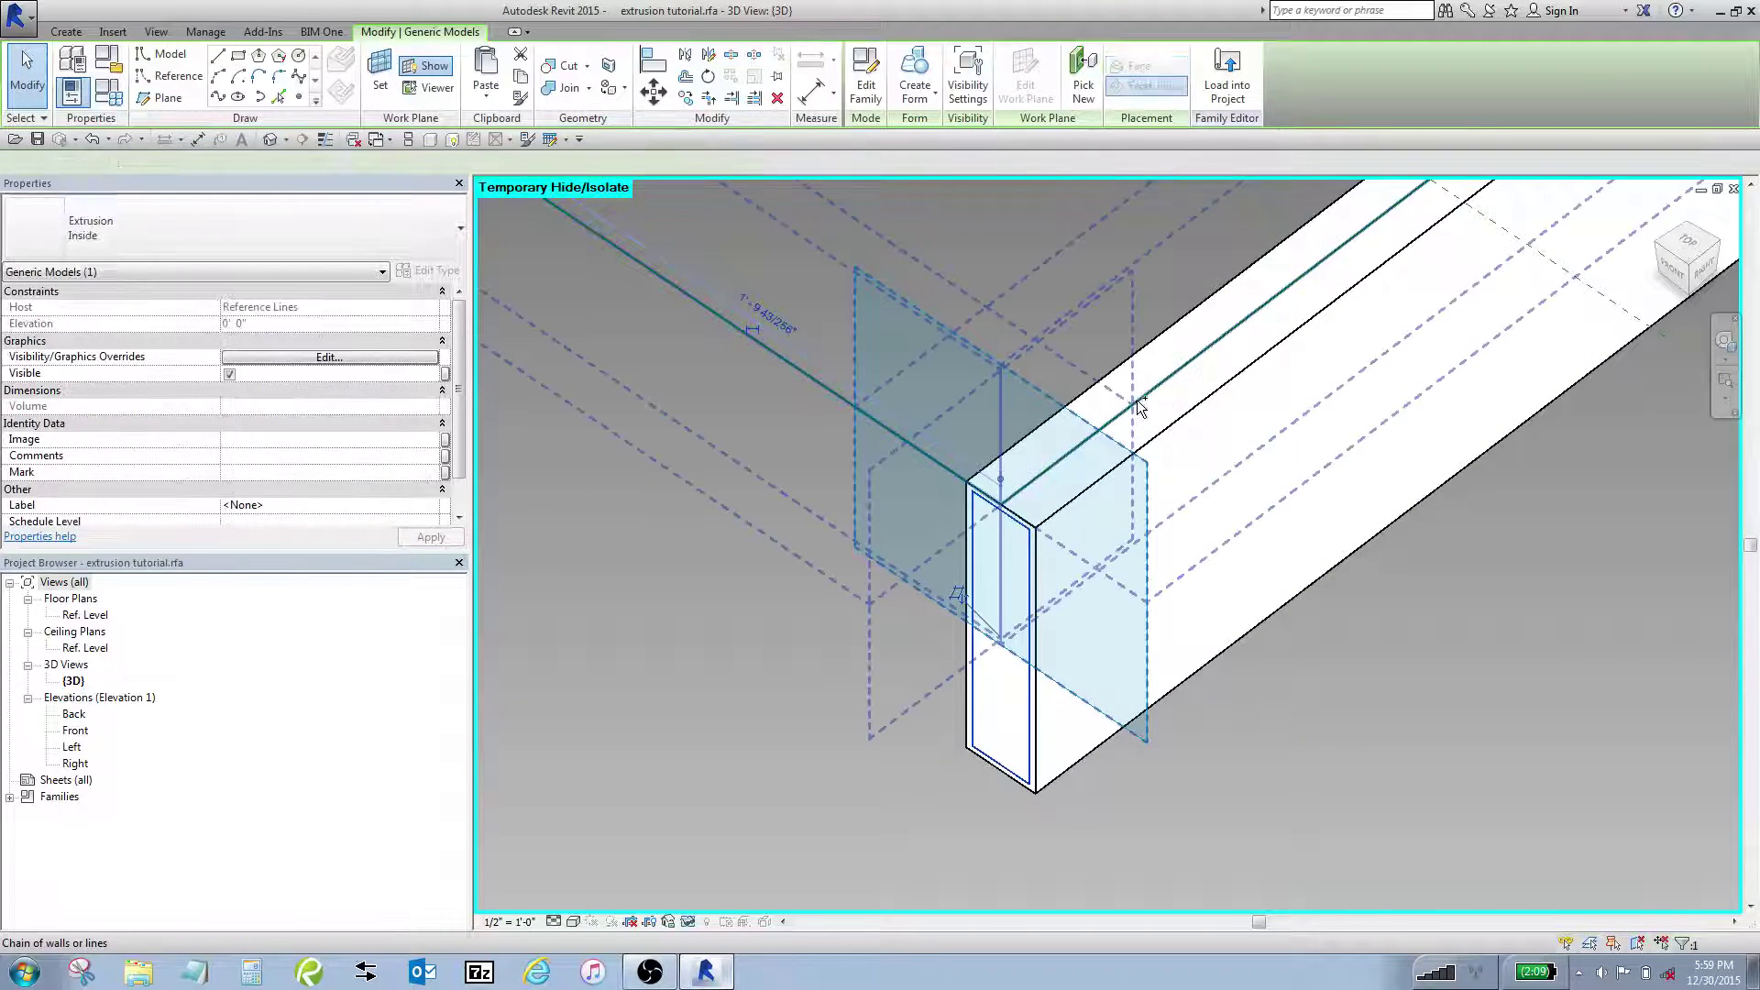
pyautogui.keyDown('ctrl'); pyautogui.click(1138, 431); pyautogui.keyUp('ctrl')
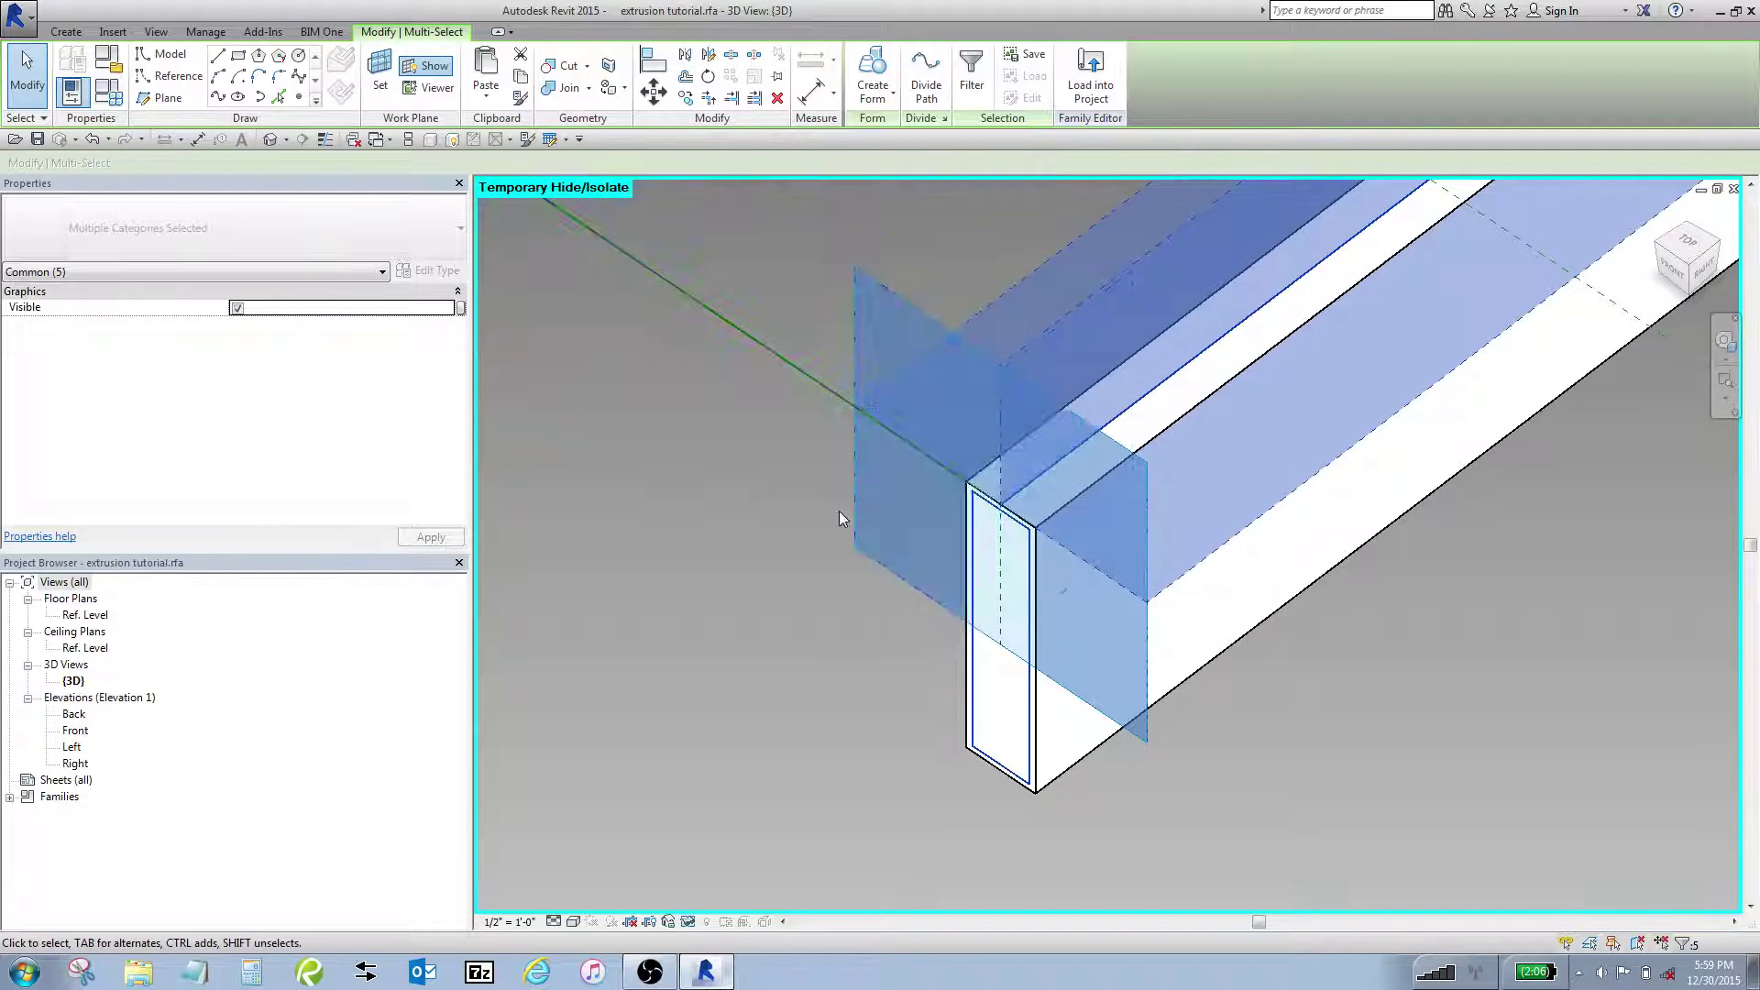
pyautogui.scroll(-5, 959, 677)
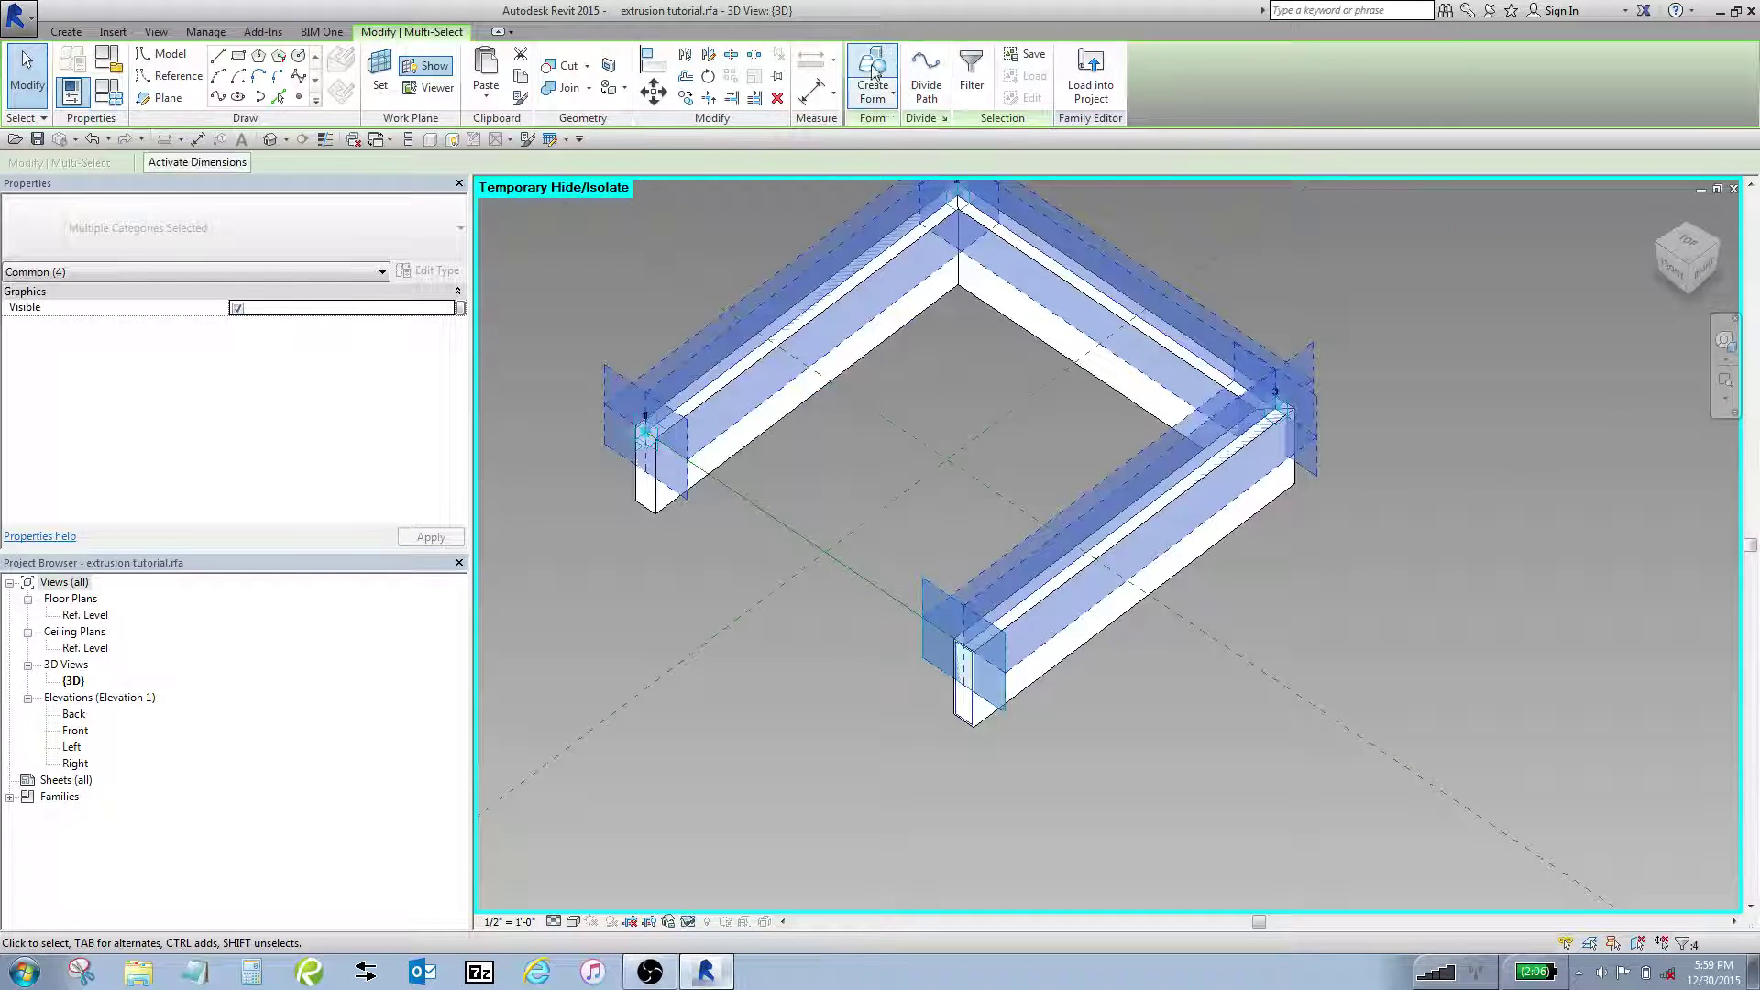
pyautogui.click(880, 95)
pyautogui.click(898, 168)
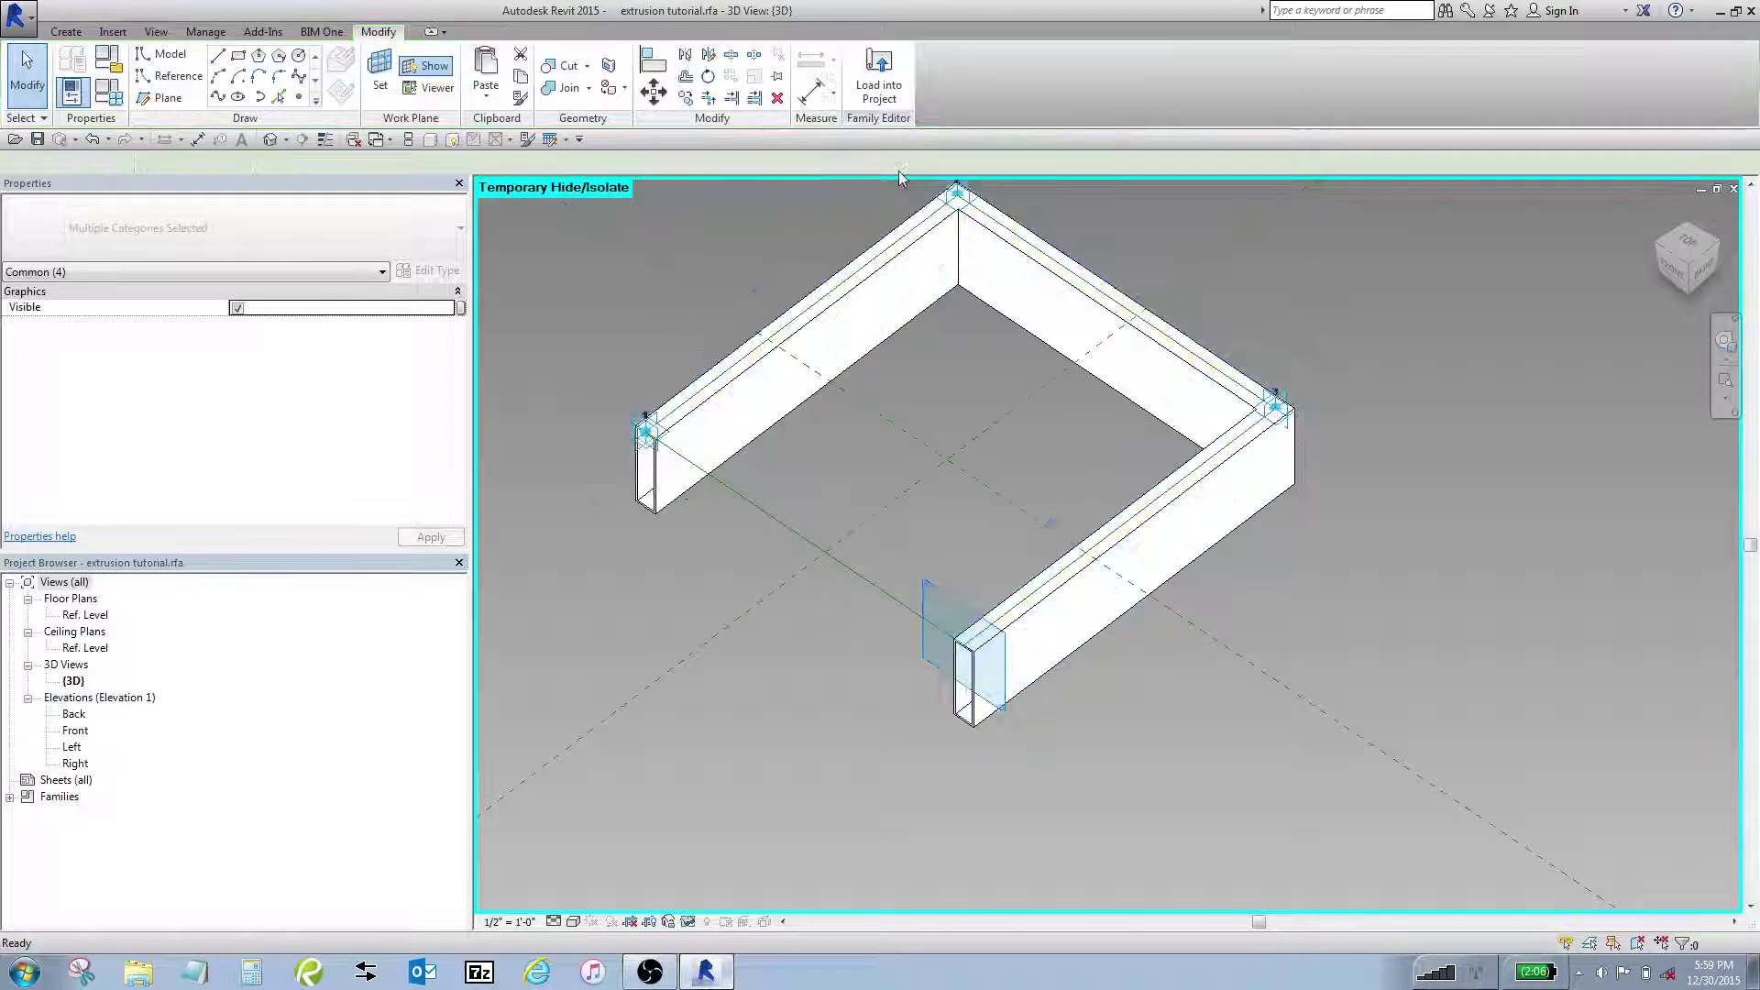
pyautogui.click(971, 795)
pyautogui.keyDown('shift'); pyautogui.moveTo(971, 795); pyautogui.dragTo(994, 744, button='middle'); pyautogui.keyUp('shift')
pyautogui.scroll(5, 942, 807)
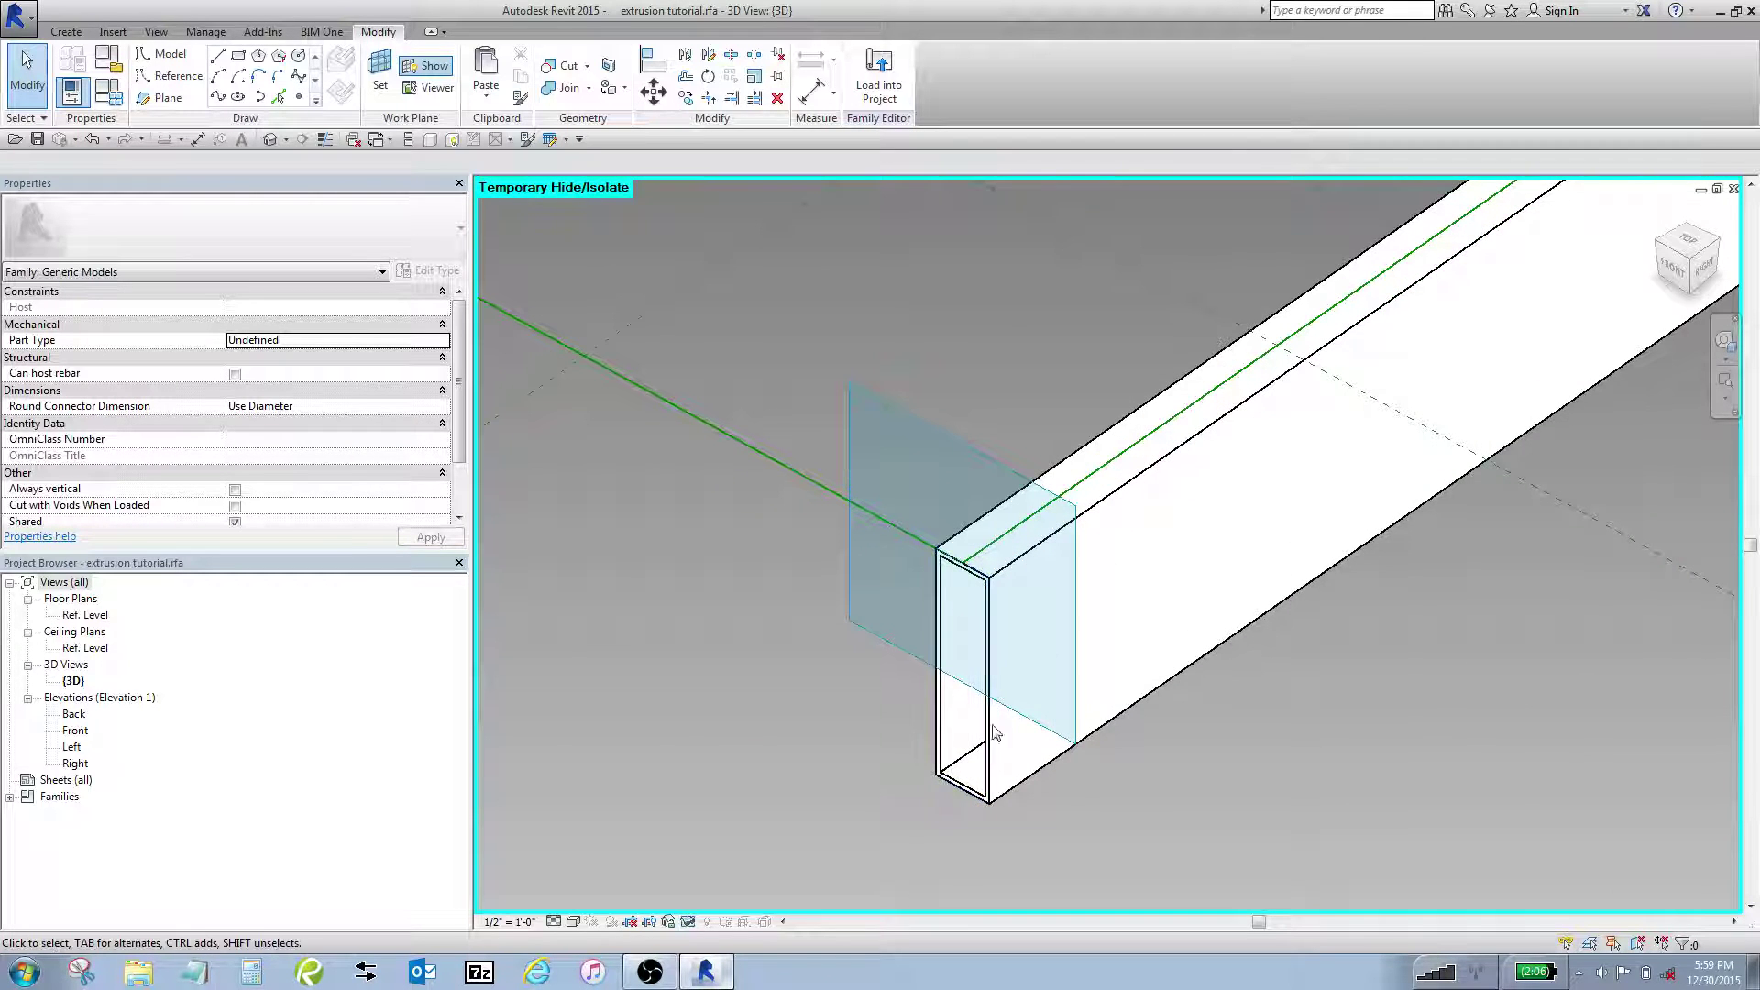
pyautogui.scroll(-6, 995, 731)
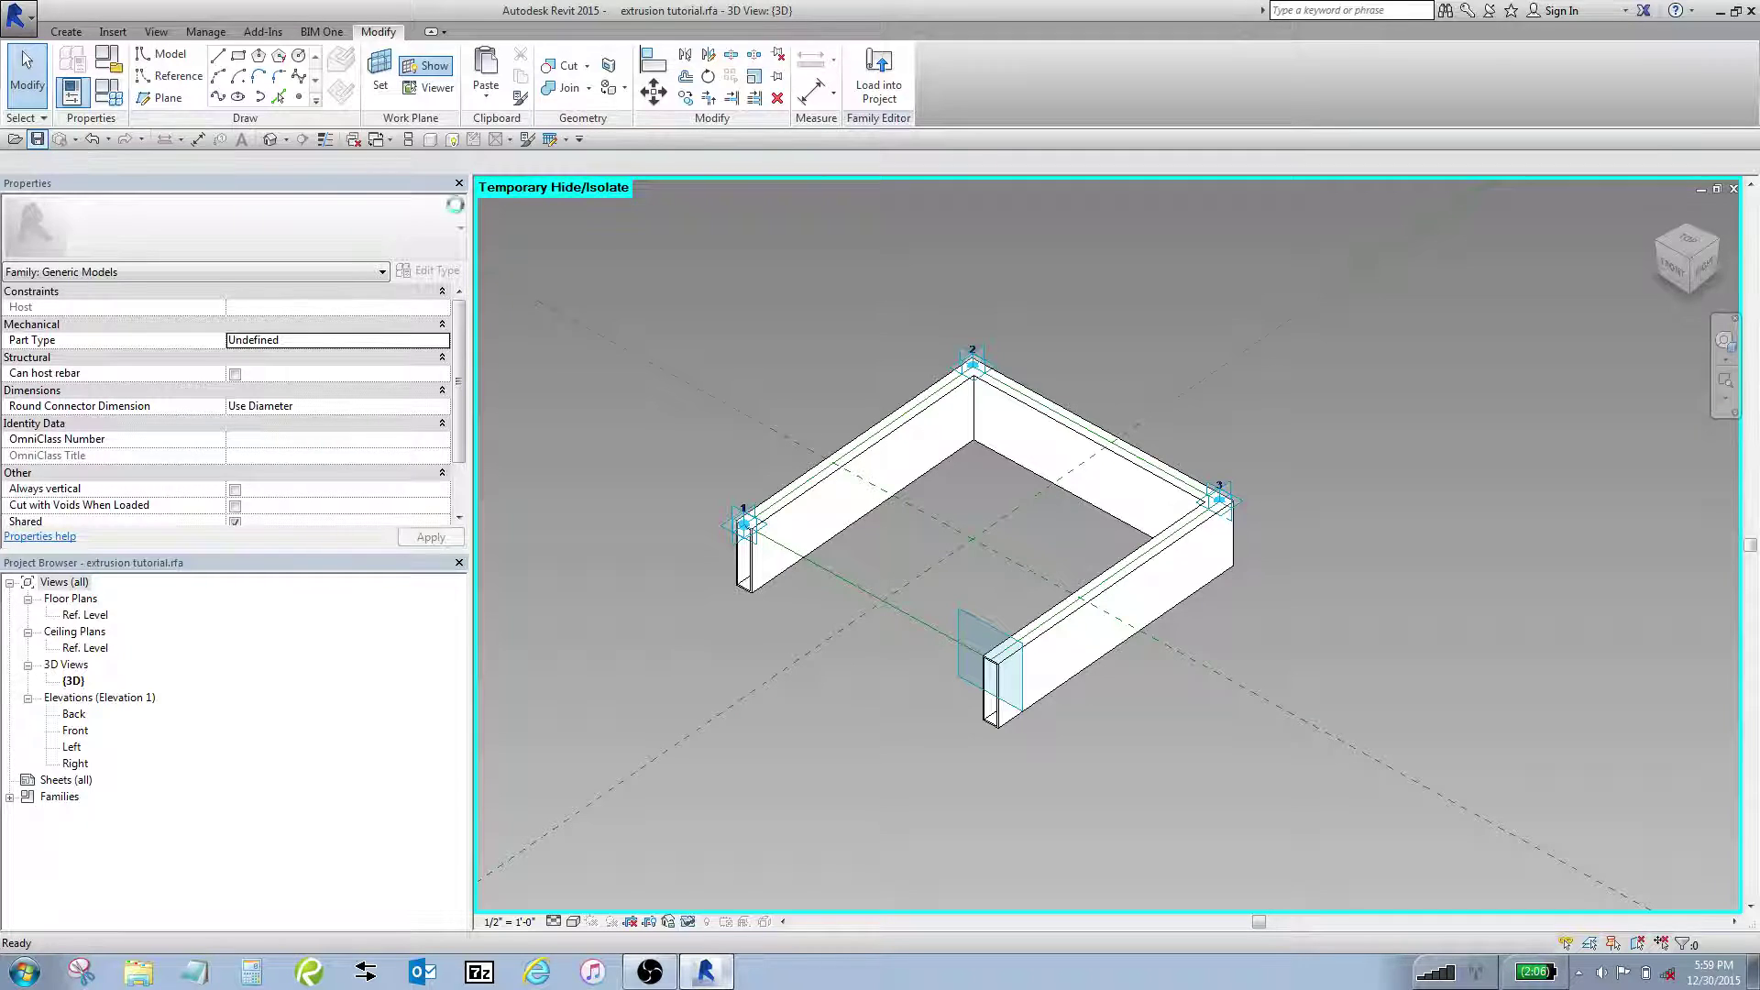
# - Save and load the family into extrusion tutorial.rvt, overwriting the existing version and parameters
pyautogui.click(37, 139)
pyautogui.click(878, 78)
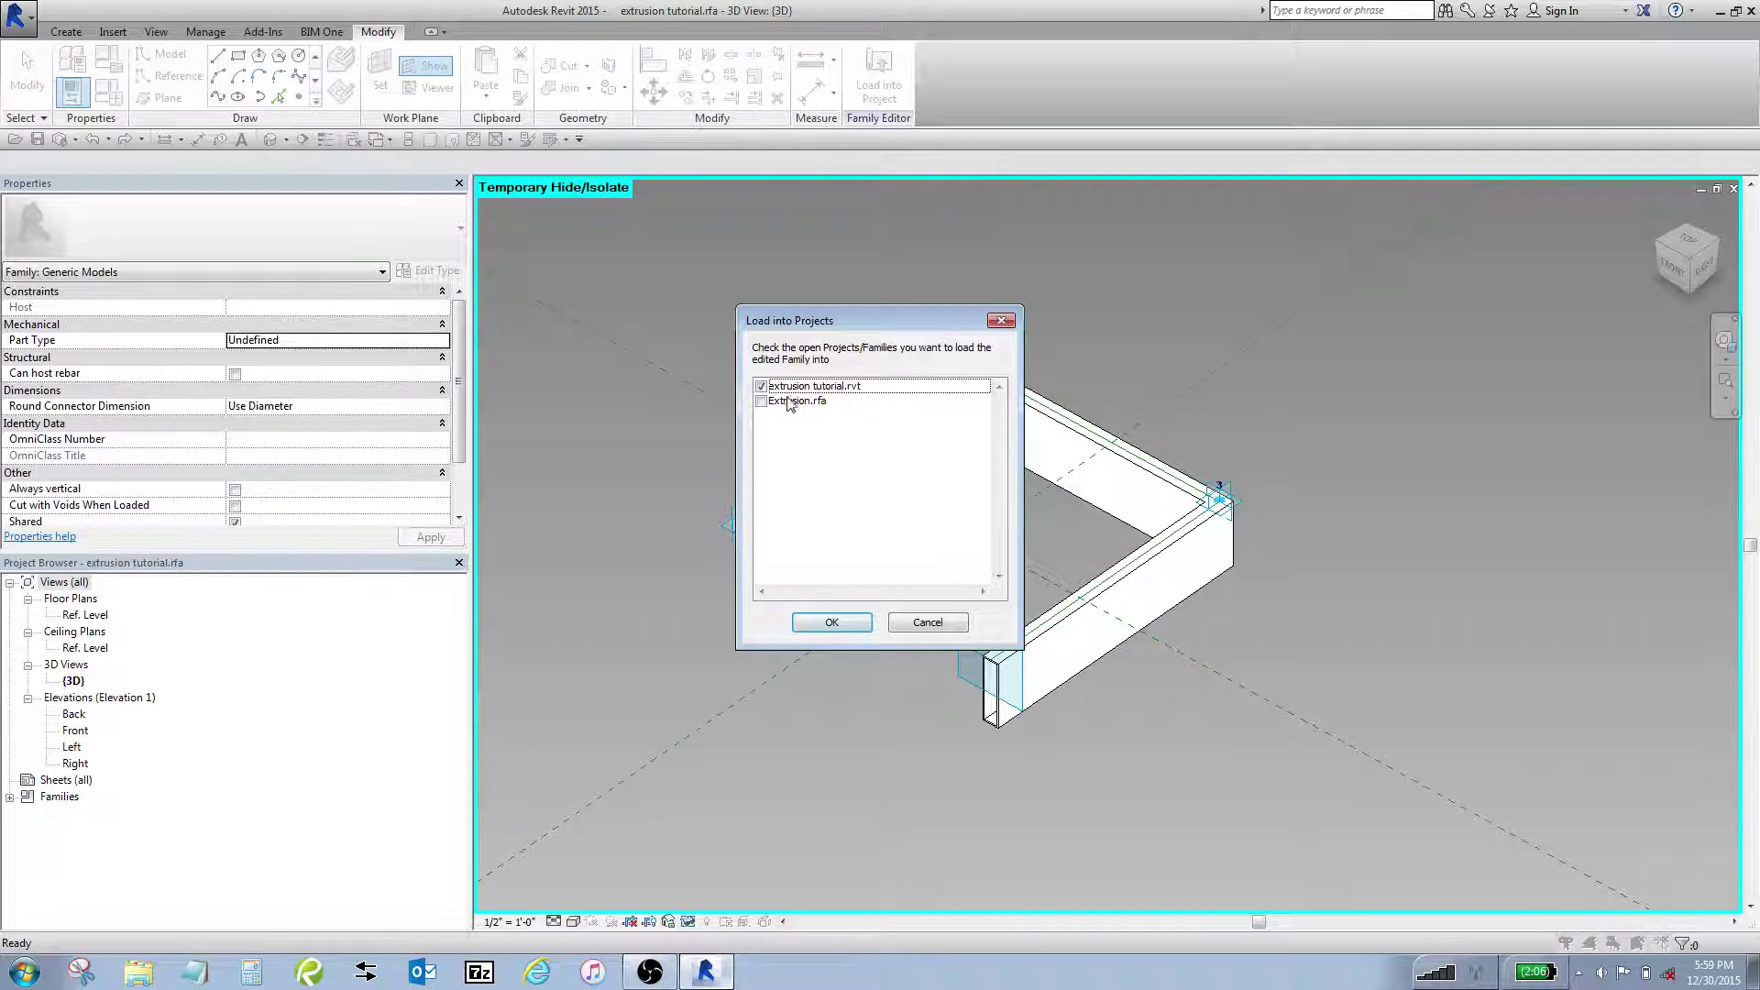
pyautogui.click(832, 621)
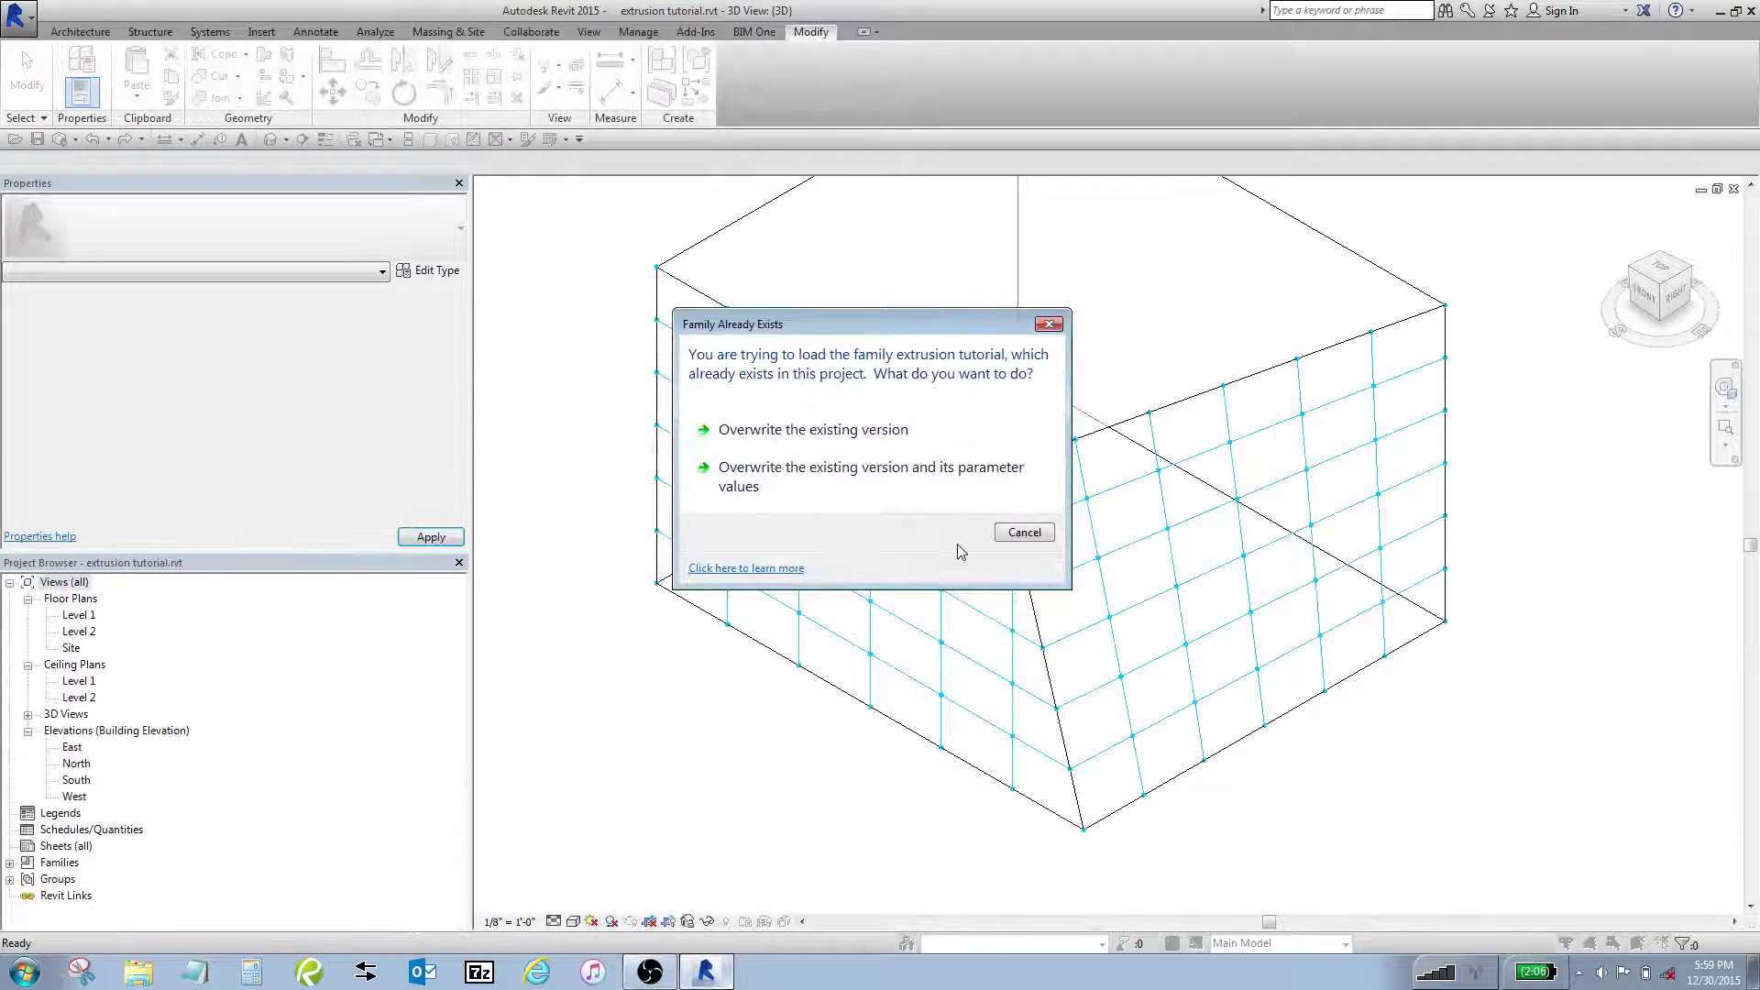
pyautogui.click(854, 477)
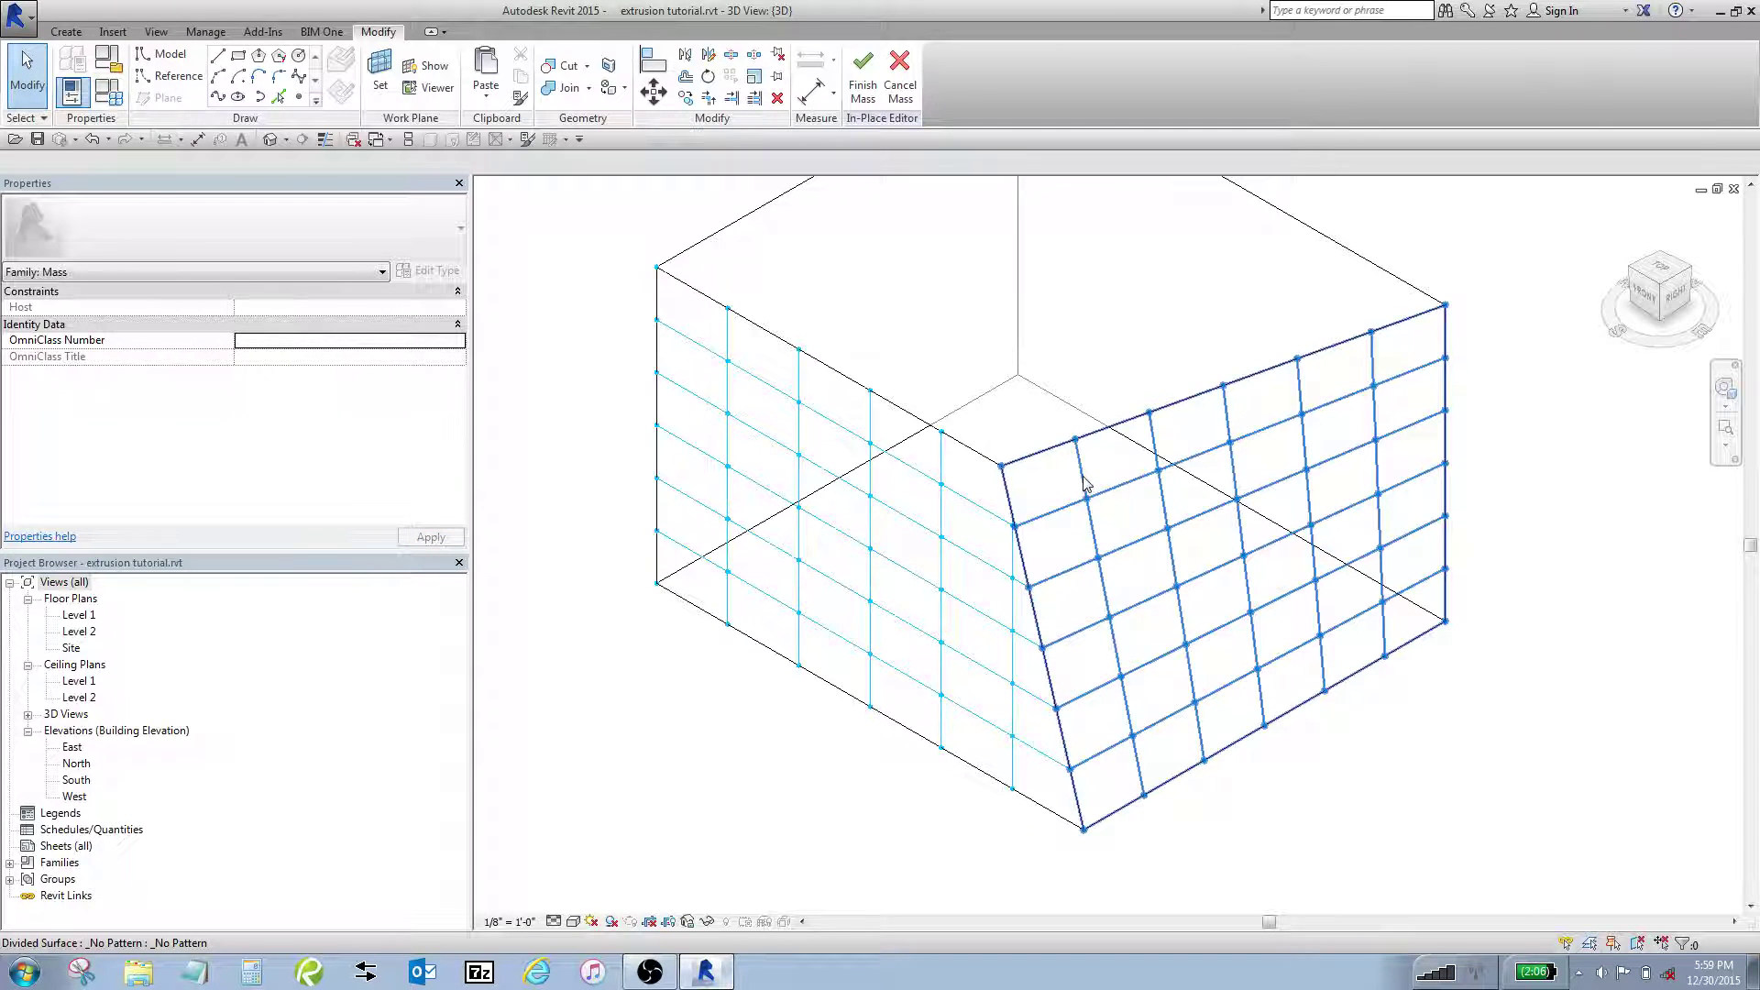
# - Place one extrusion tutorial frame across two adjacent grid nodes near the left face's bottom
pyautogui.click(66, 32)
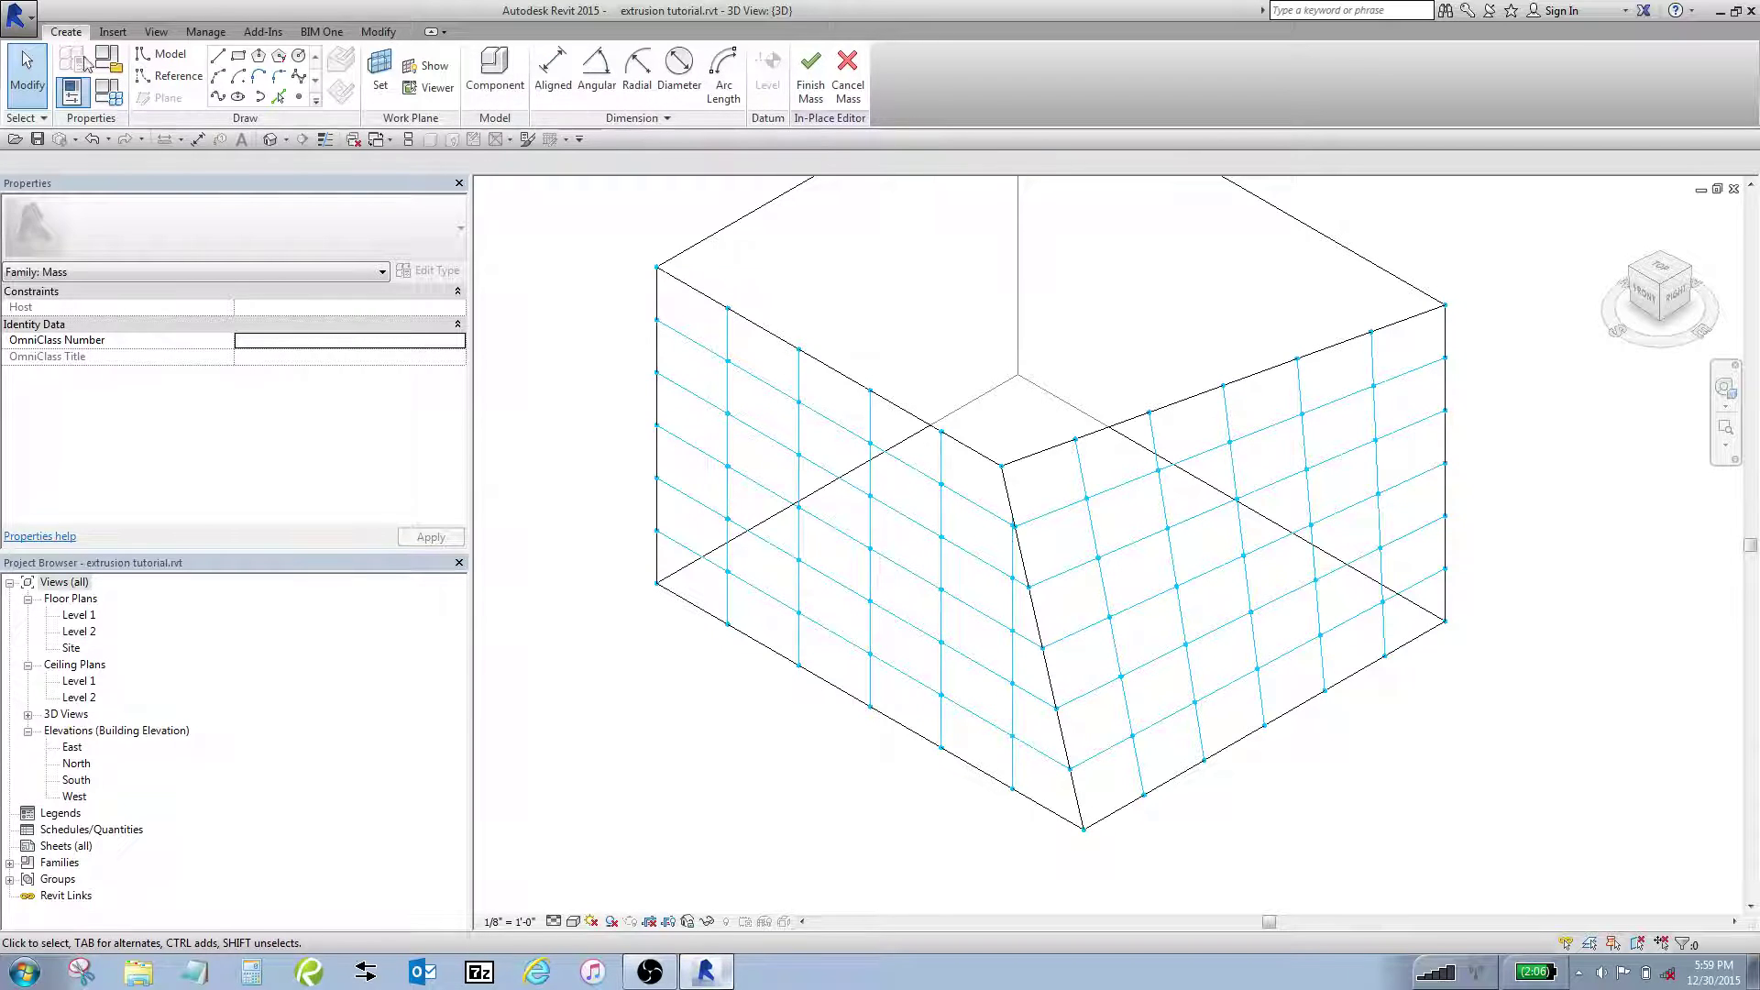
pyautogui.click(493, 83)
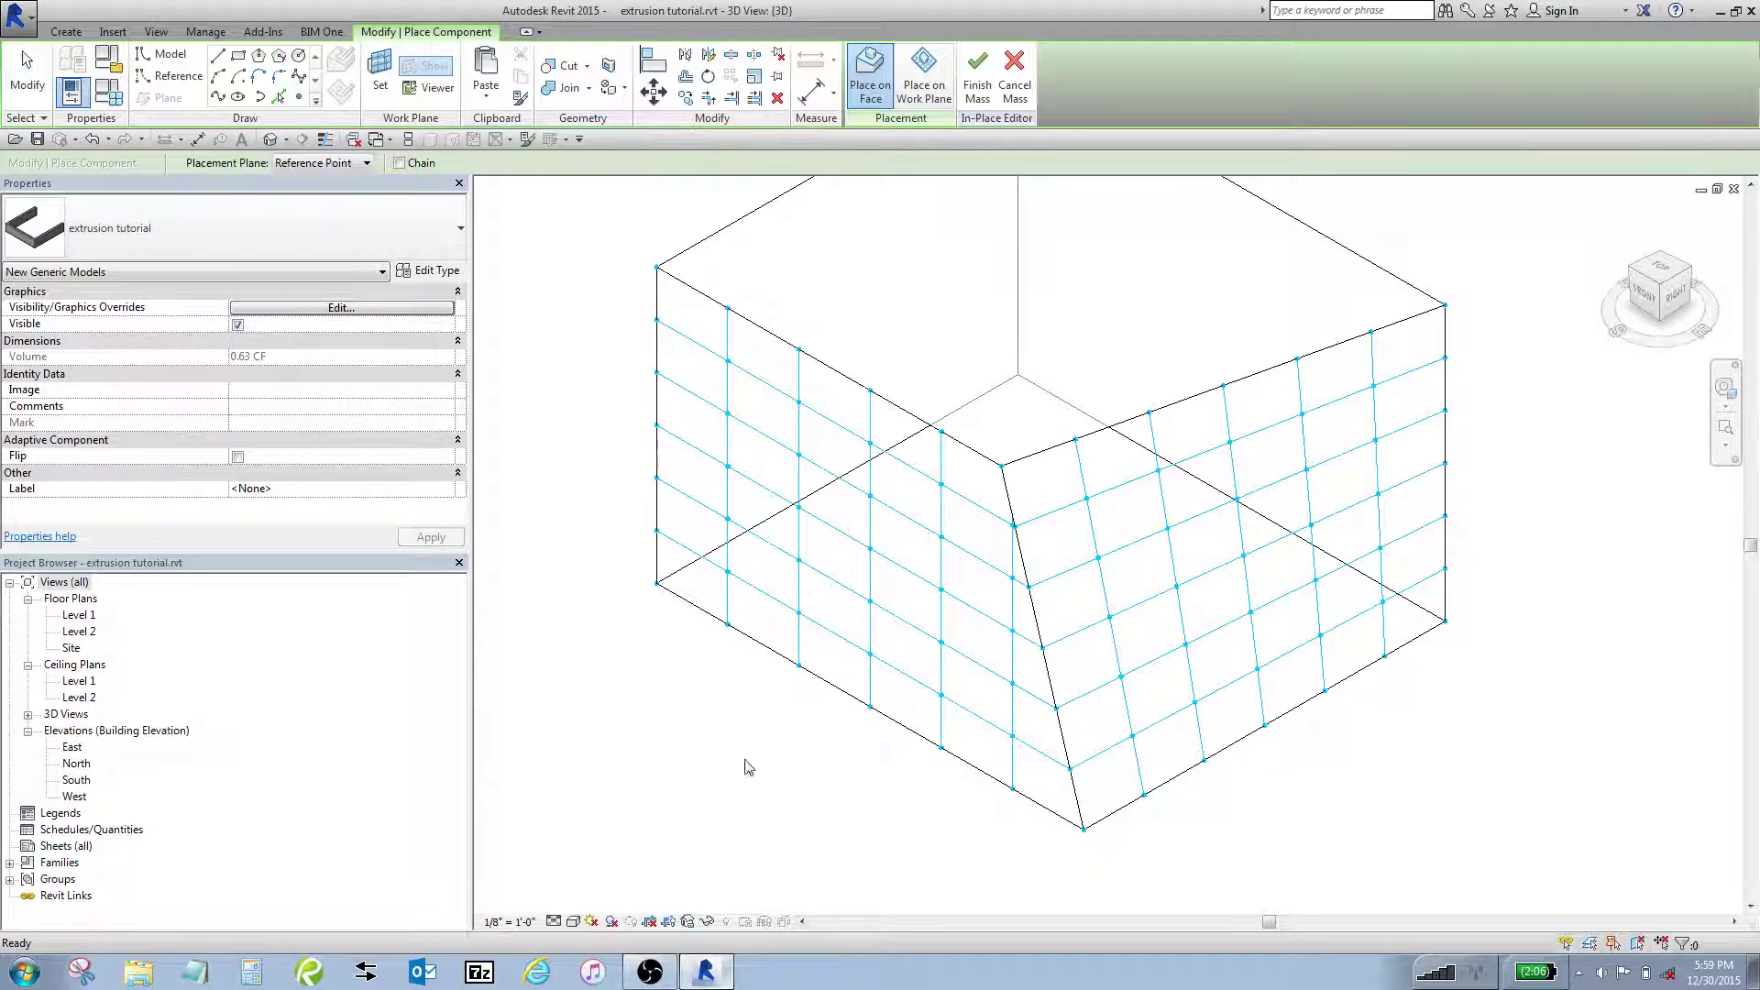
pyautogui.click(727, 571)
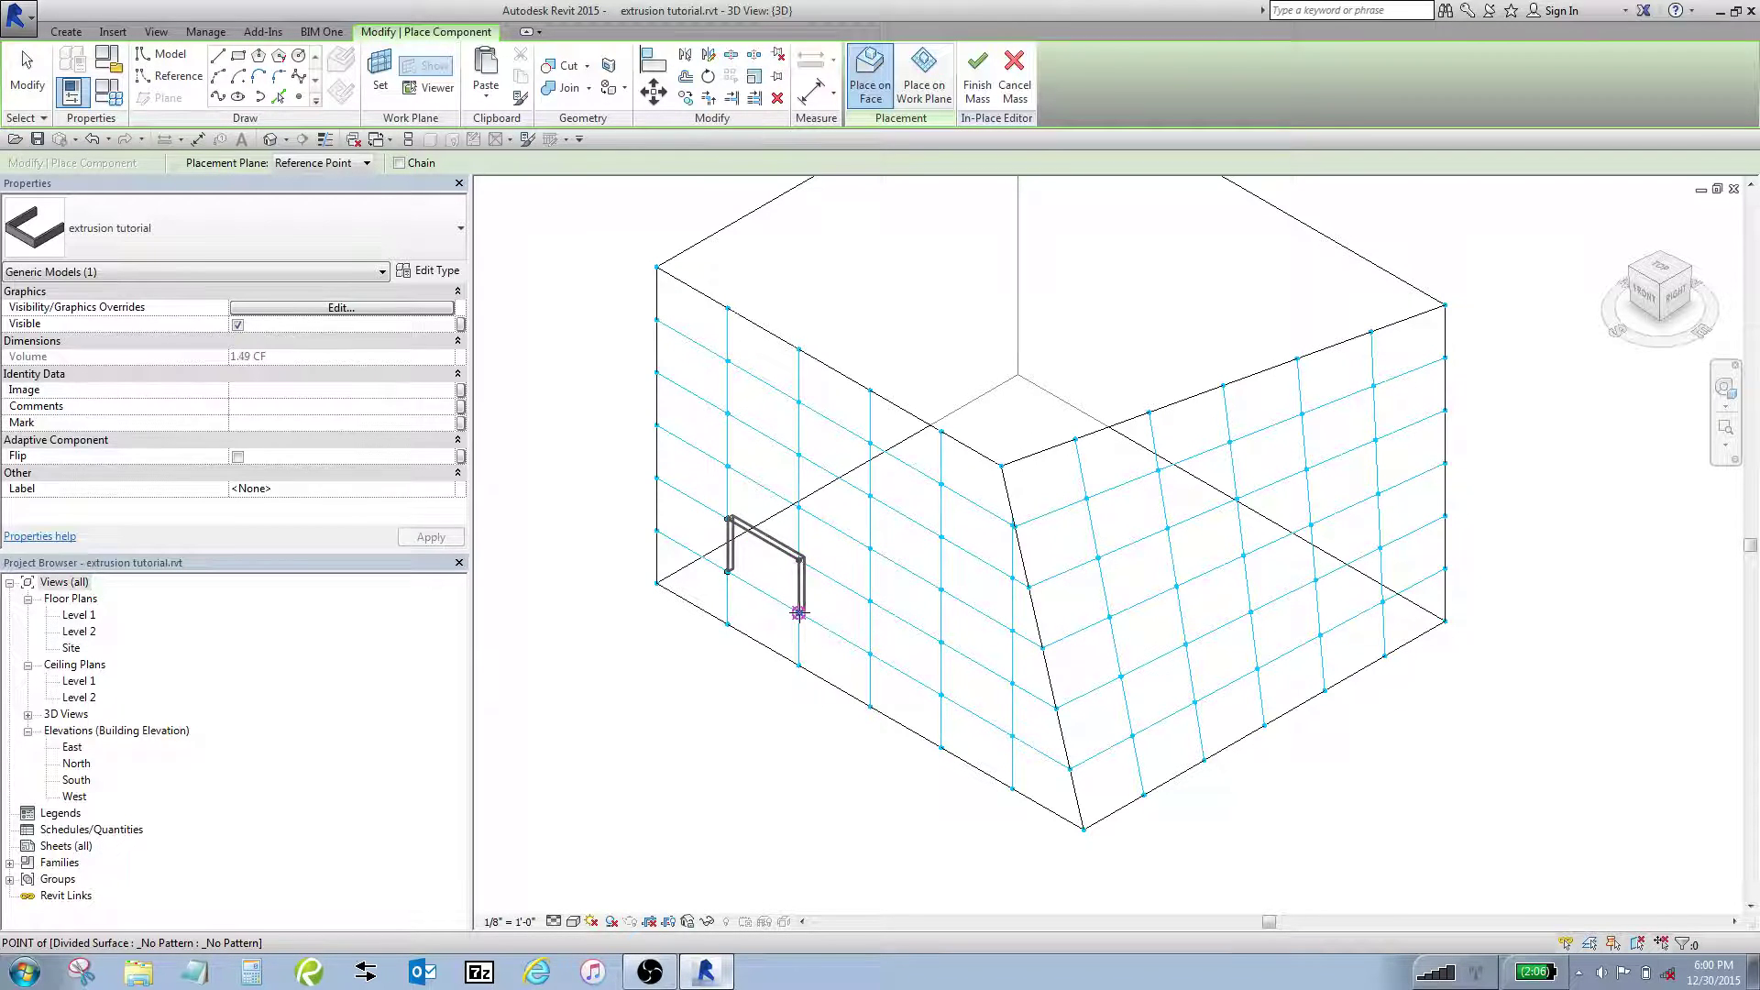
pyautogui.click(799, 612)
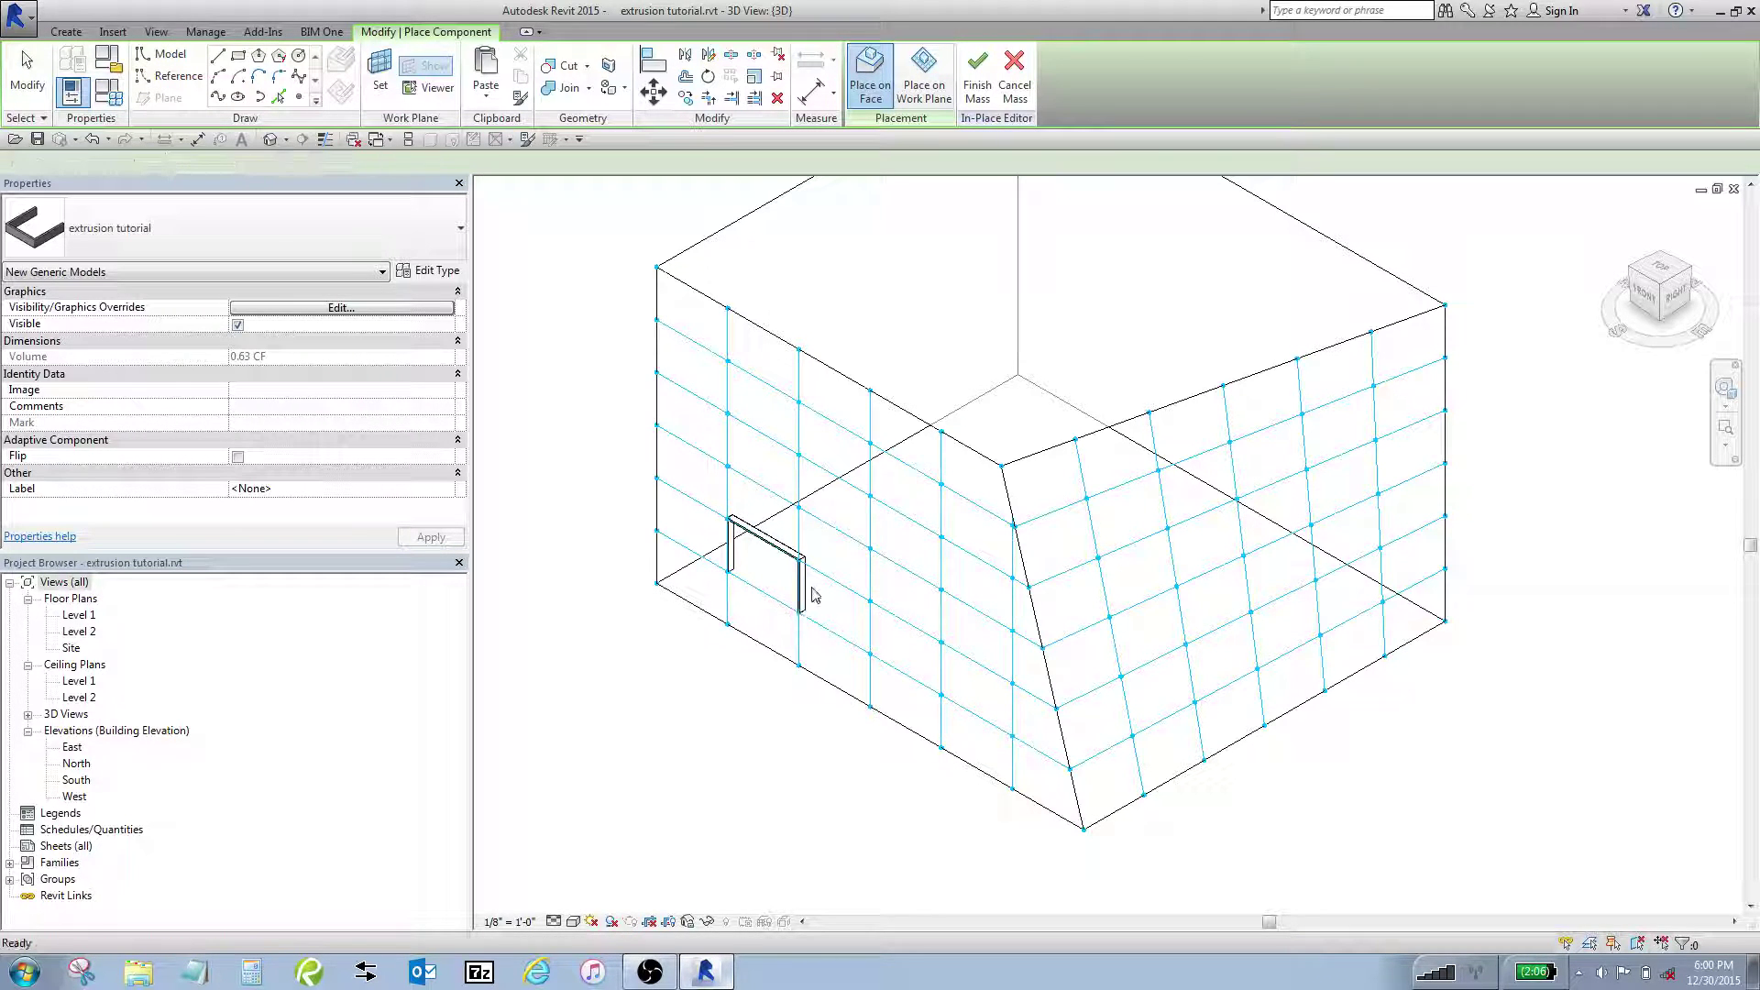
pyautogui.press('Escape')
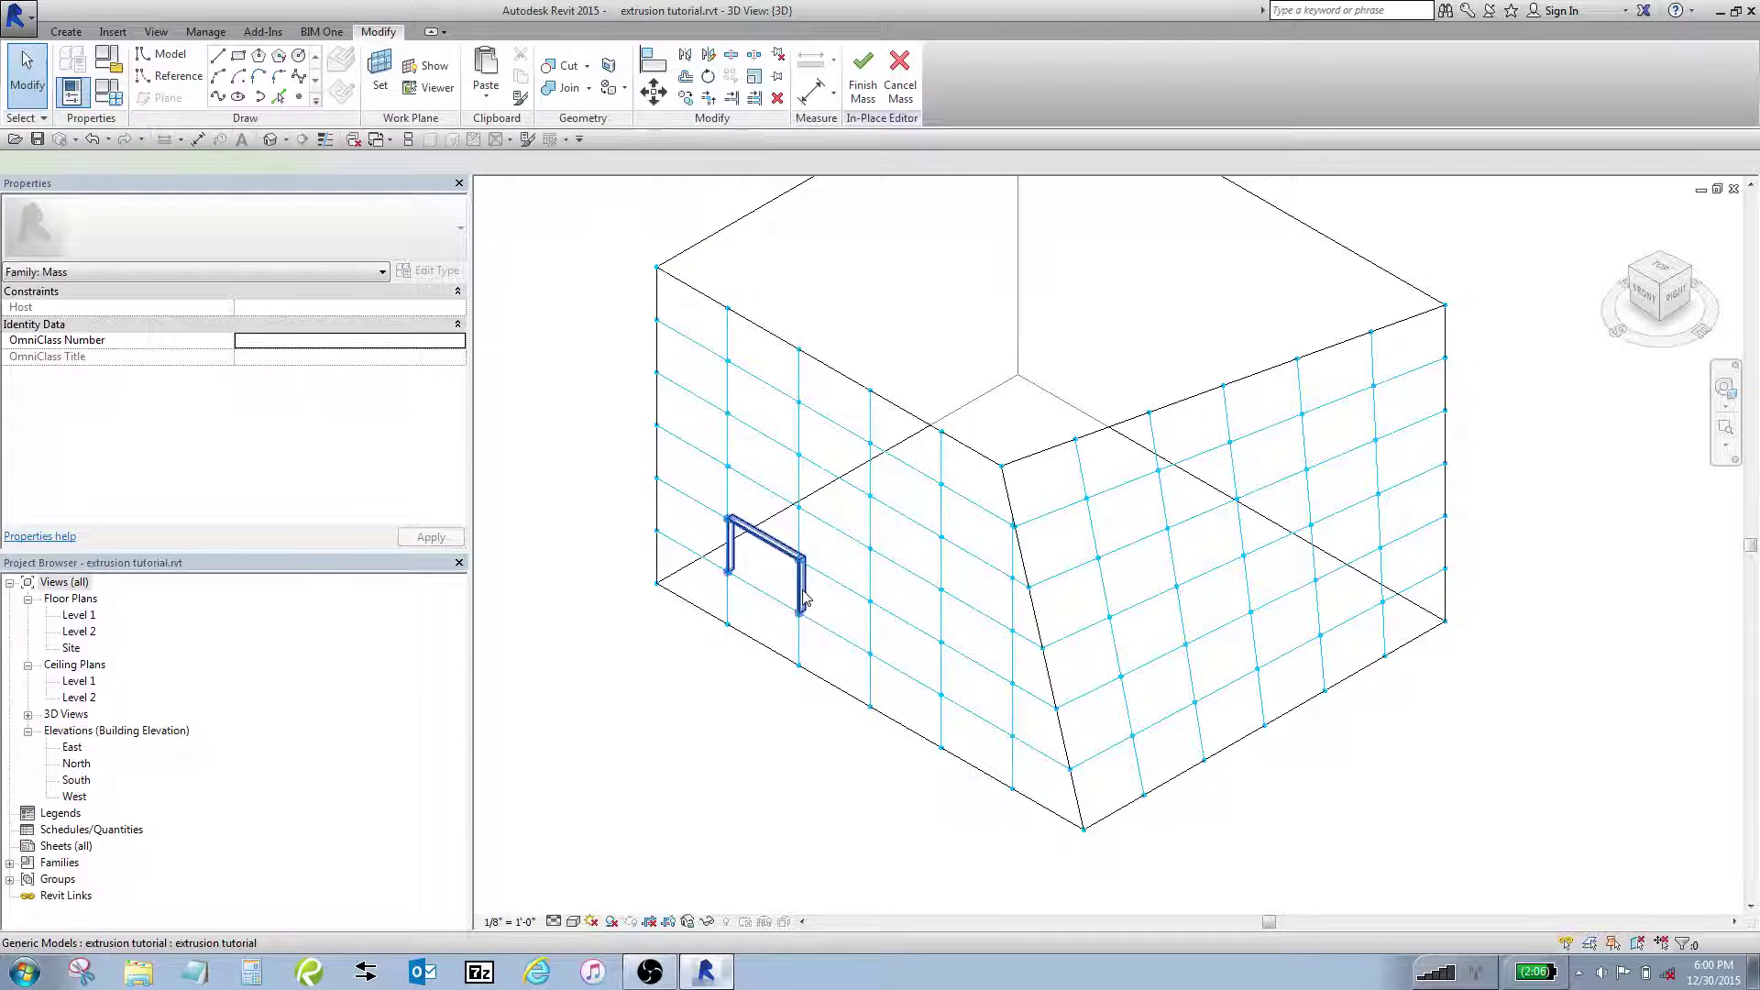
# - Select the placed adaptive frame and Repeat it across every cell of the left face's grid
pyautogui.click(803, 597)
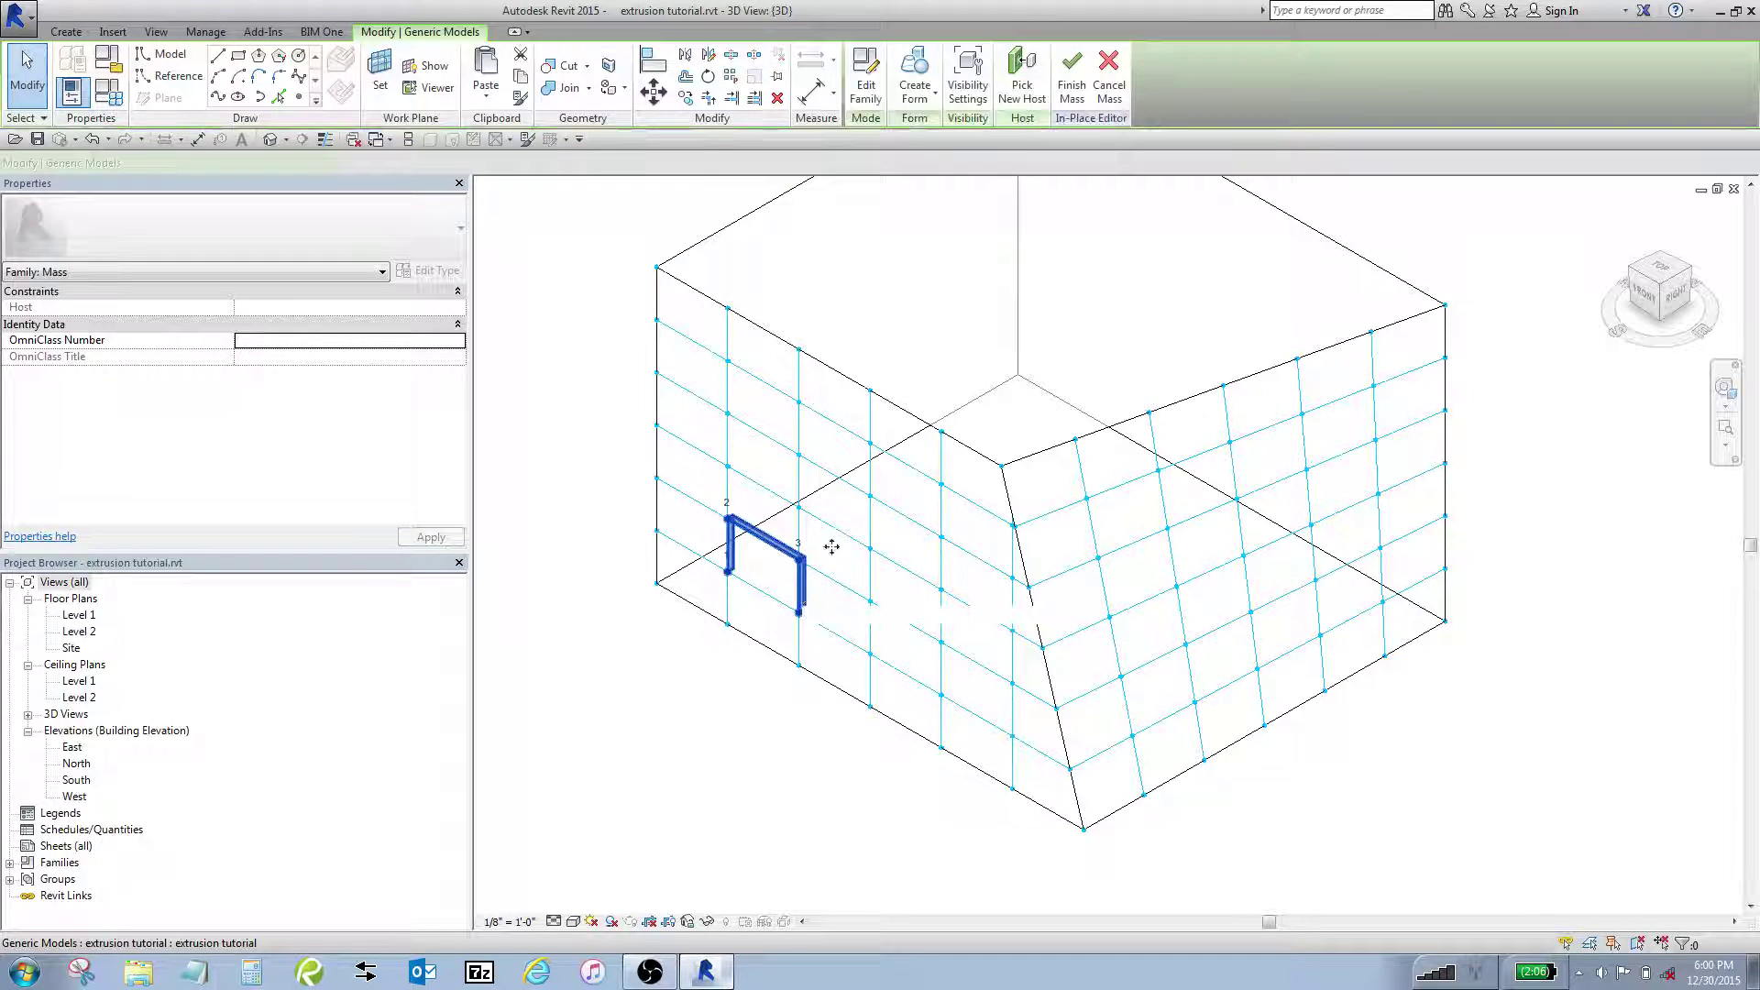
pyautogui.click(731, 78)
pyautogui.click(597, 334)
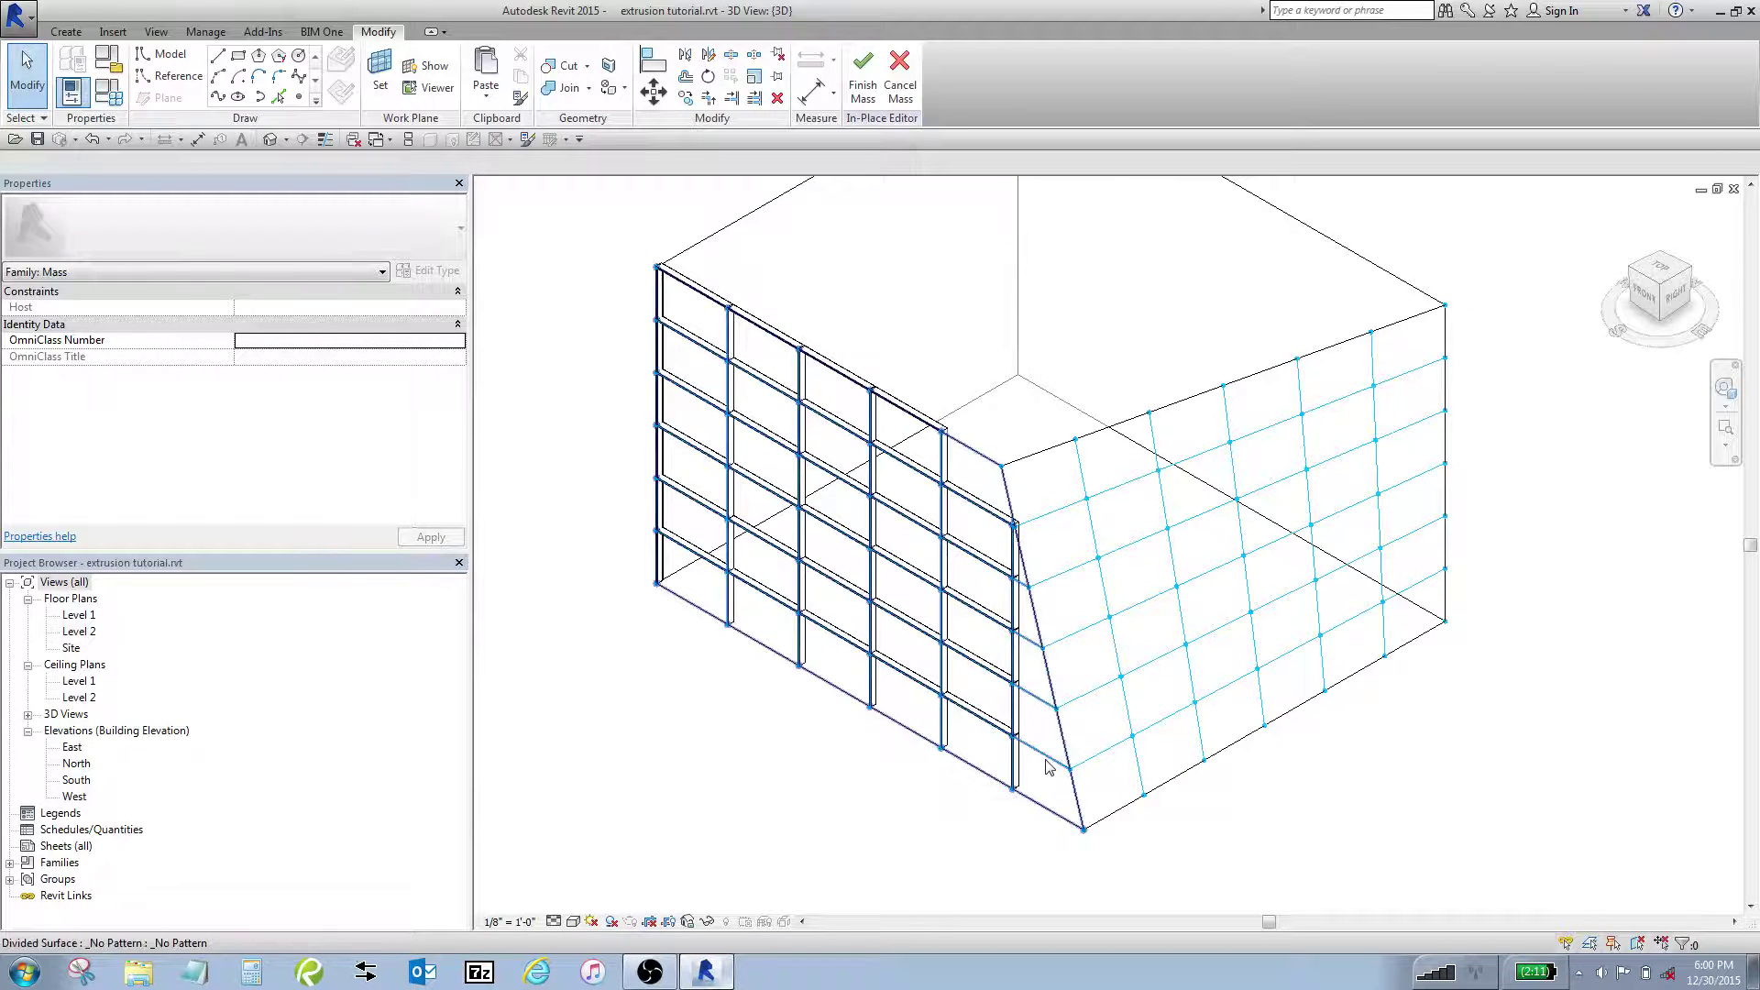
pyautogui.scroll(3, 1081, 825)
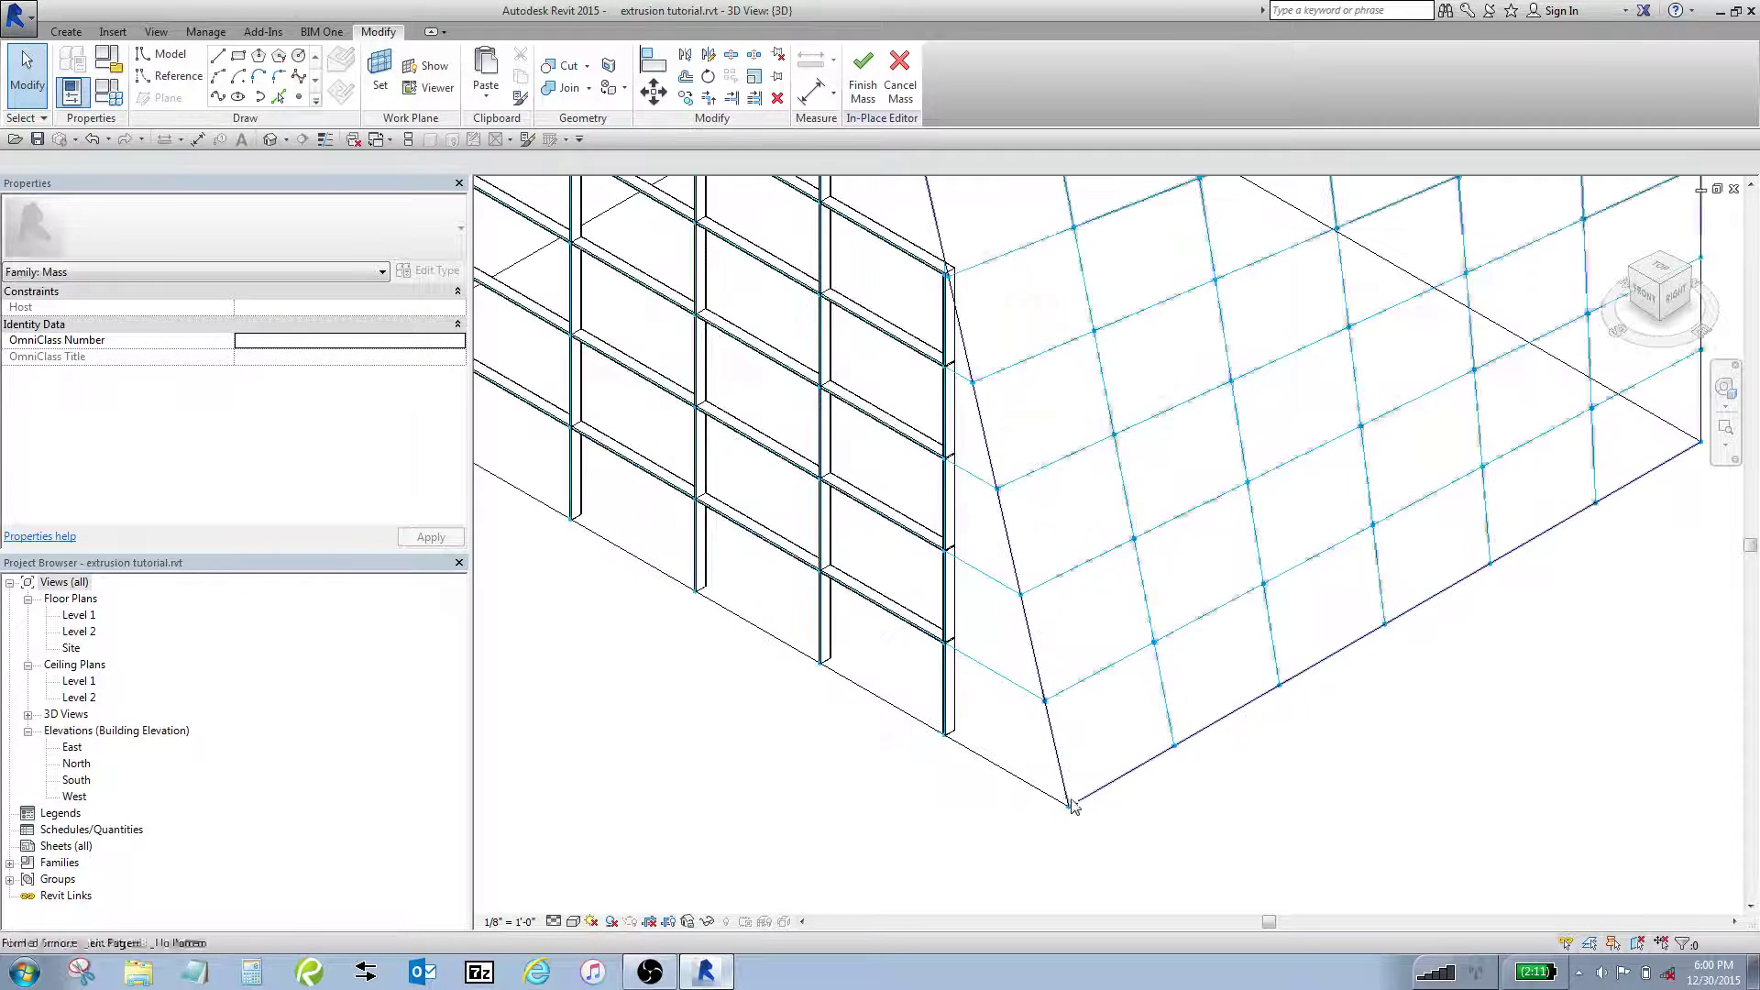
pyautogui.scroll(-5, 1054, 830)
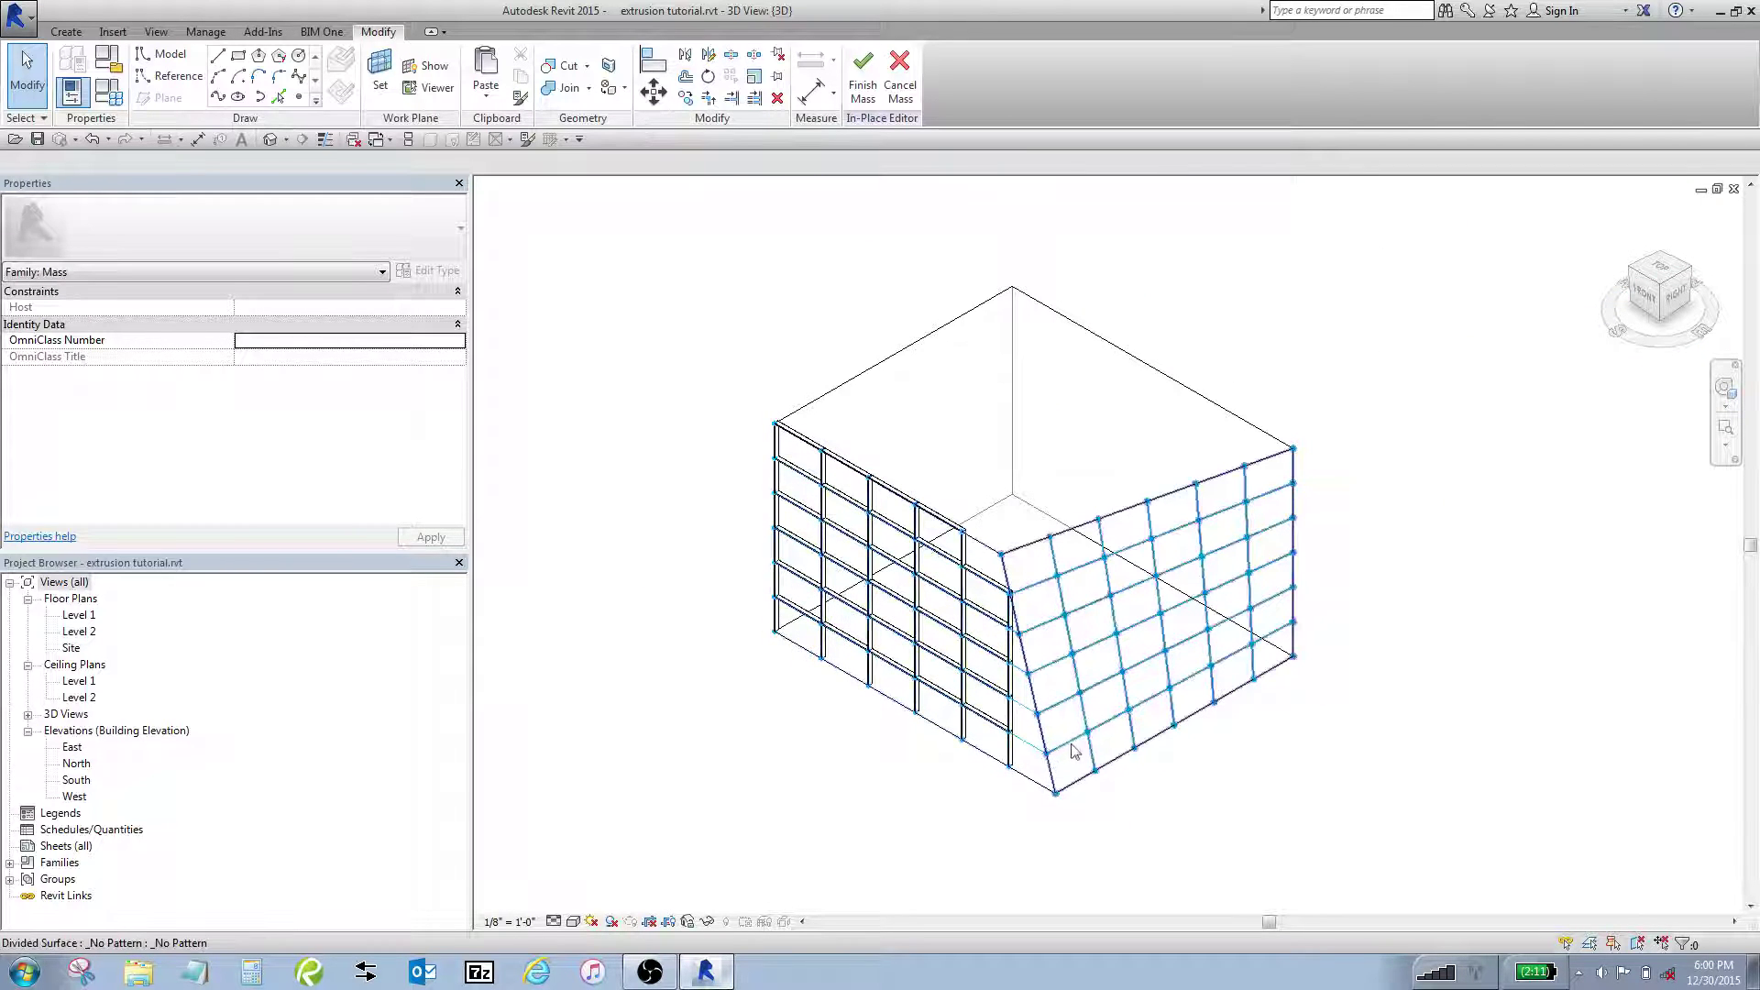
# - Check the right face's divided surface, then clear the selection and show the whole mass
pyautogui.click(1077, 765)
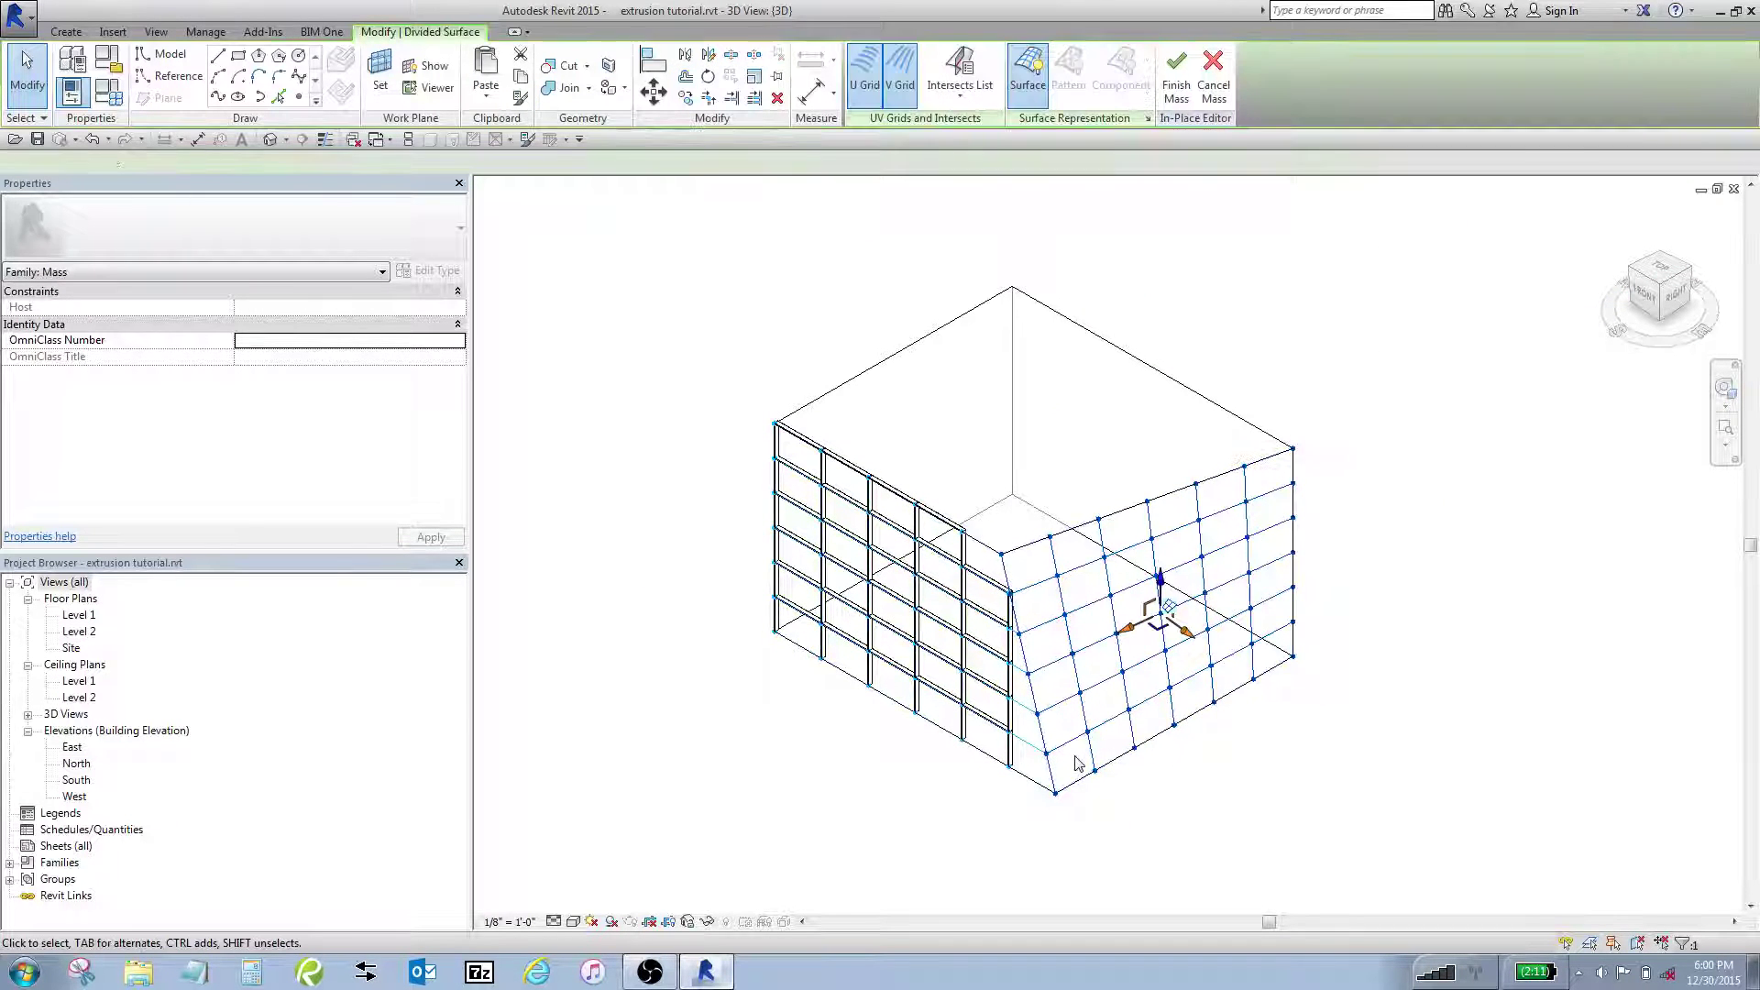
pyautogui.click(1114, 793)
pyautogui.scroll(4, 1054, 775)
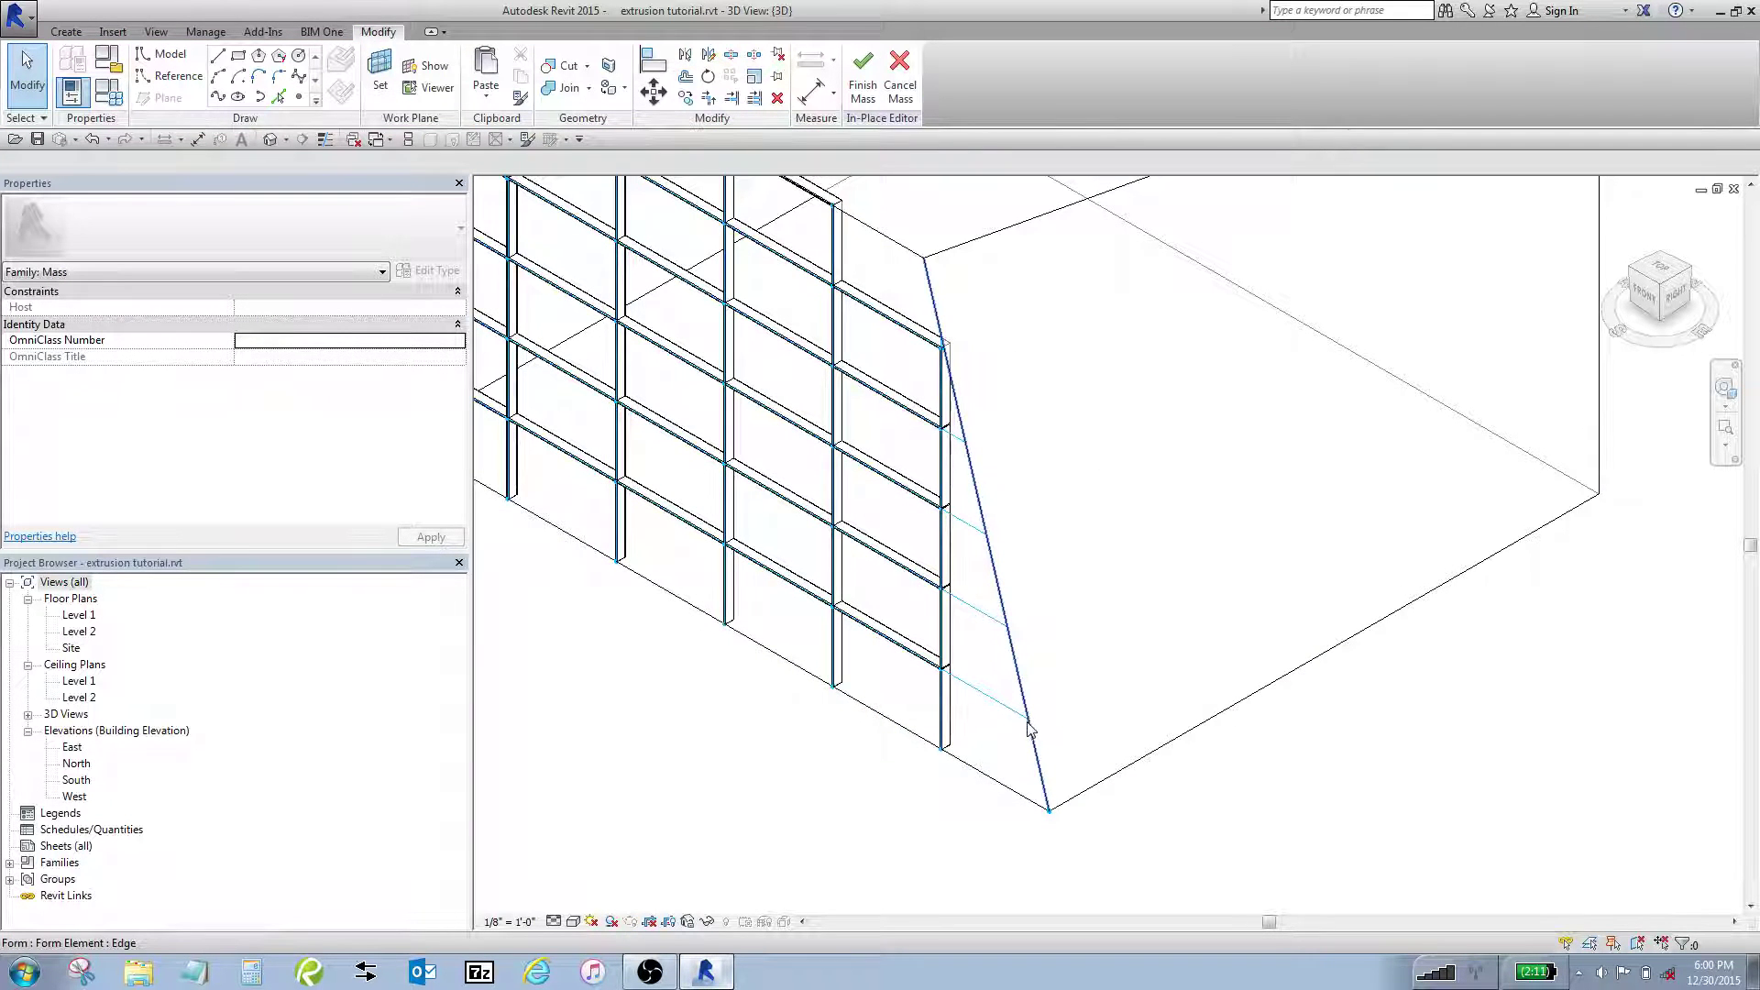
pyautogui.scroll(-2, 1031, 730)
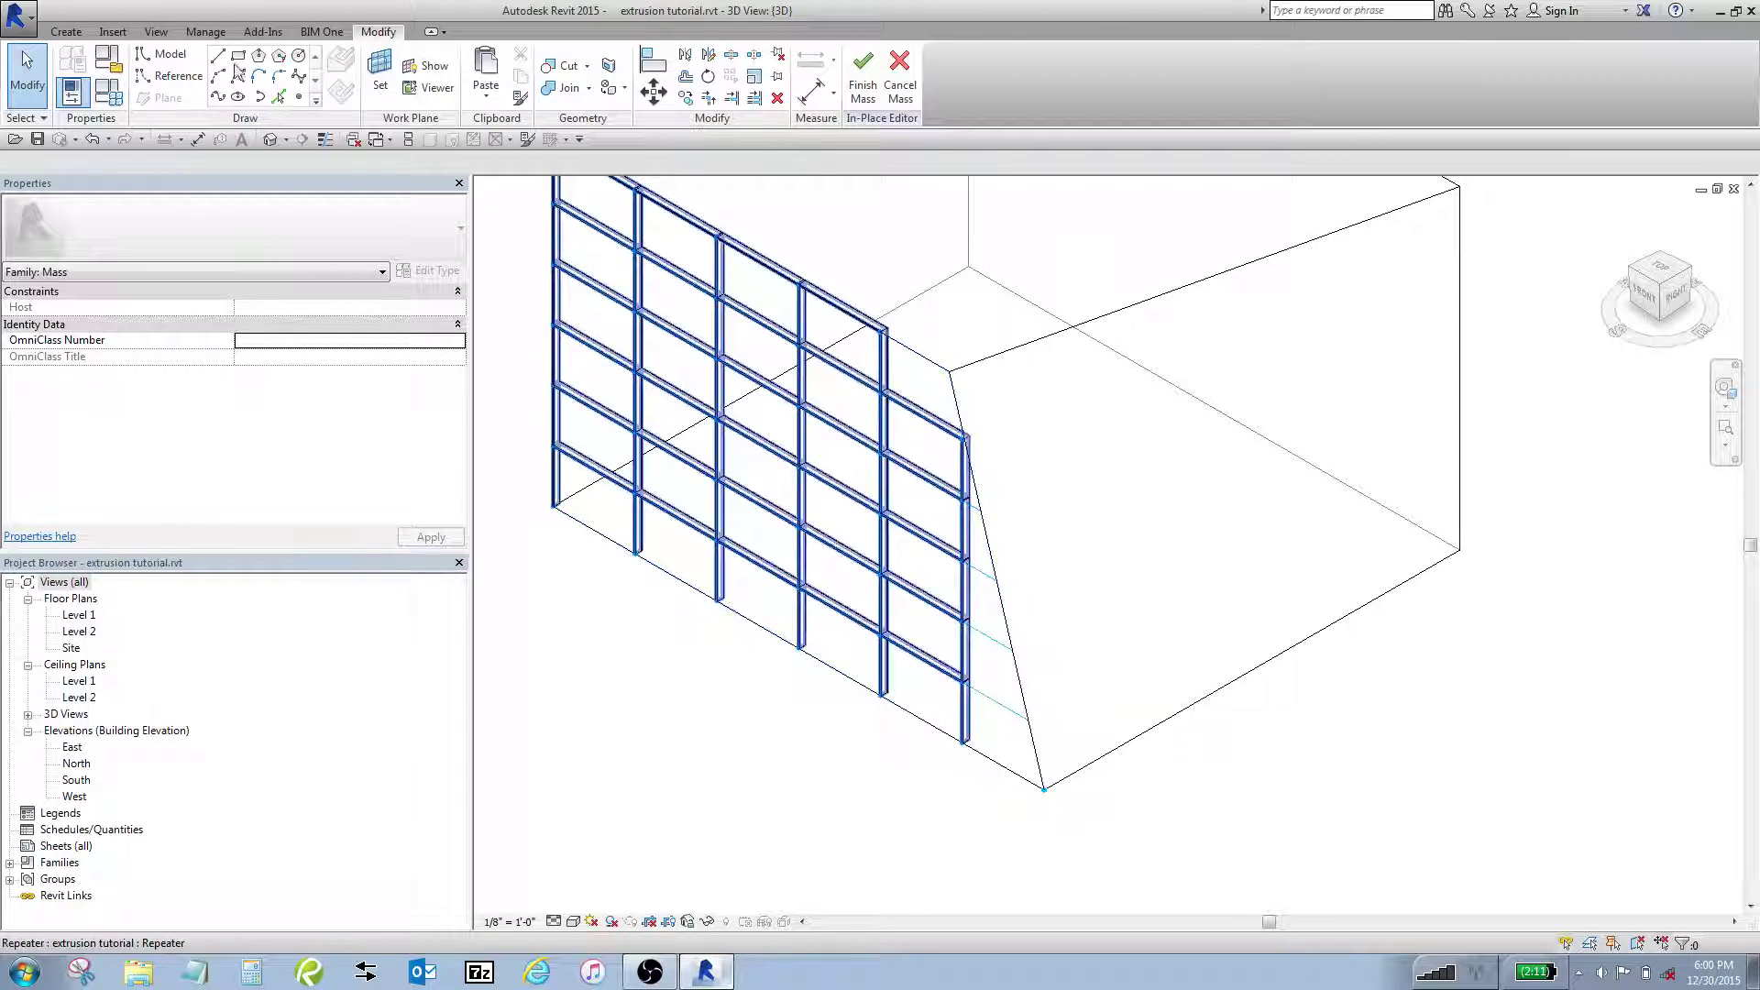
pyautogui.click(92, 139)
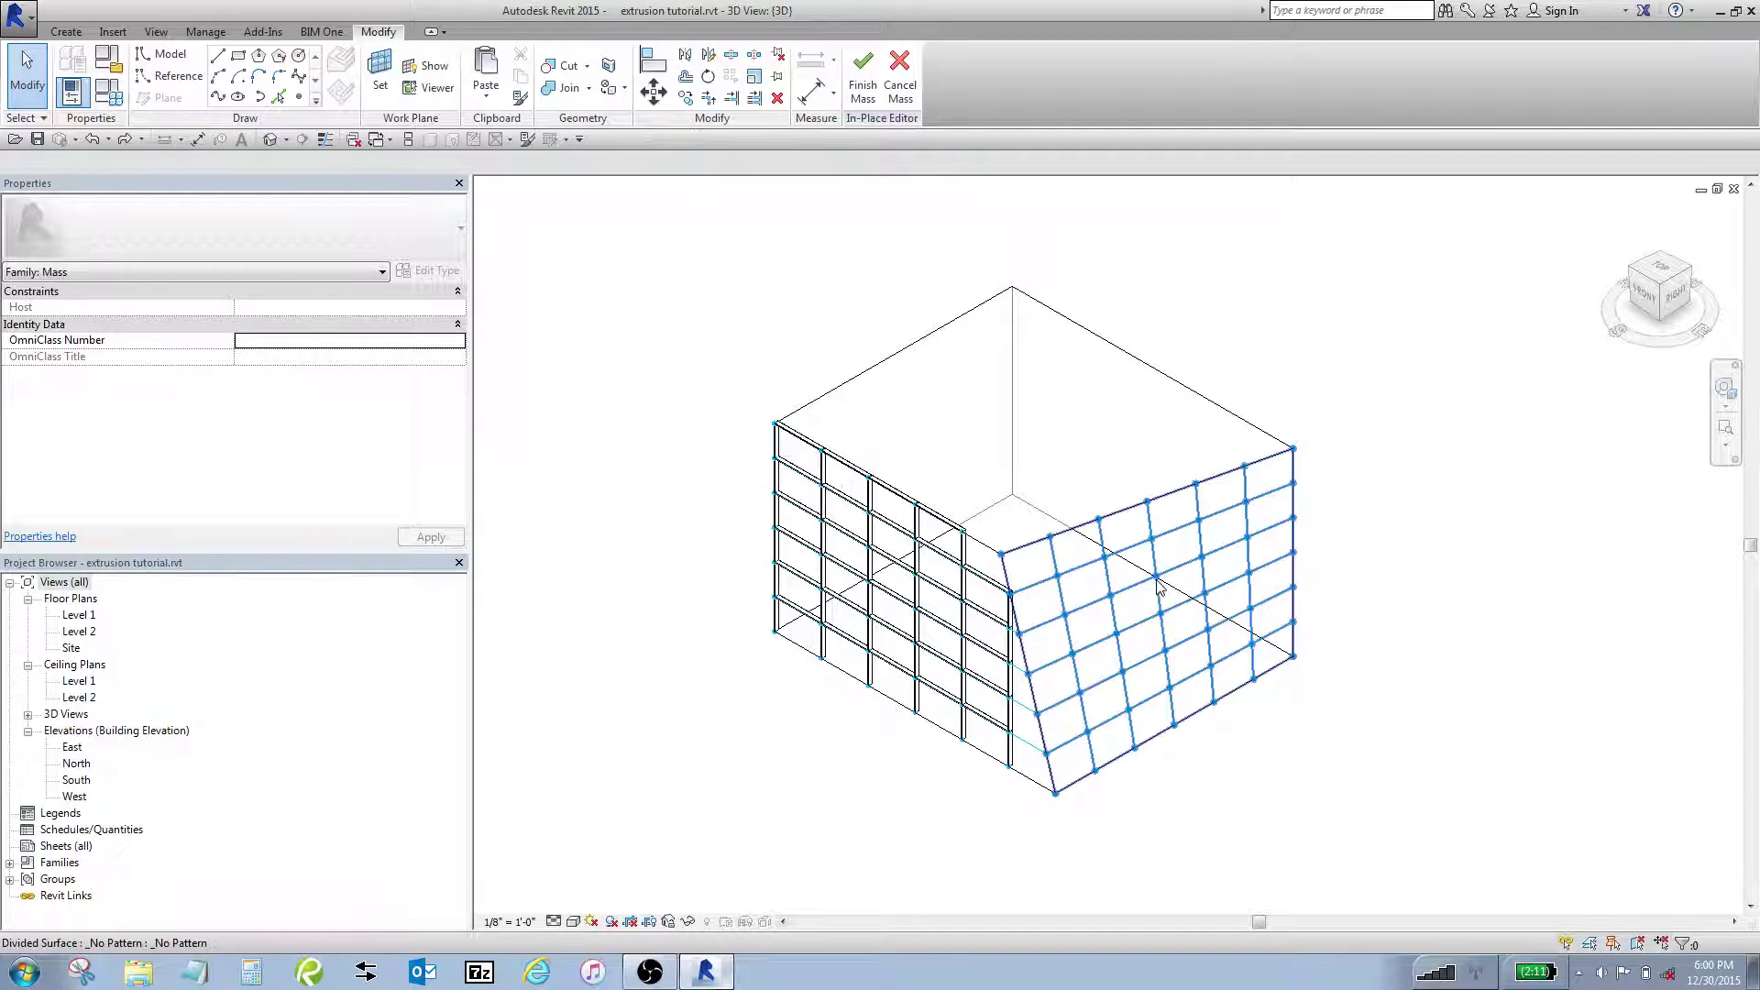
# - Place the frame between two adjacent nodes on the right face's grid, then Repeat it across that face
pyautogui.click(66, 32)
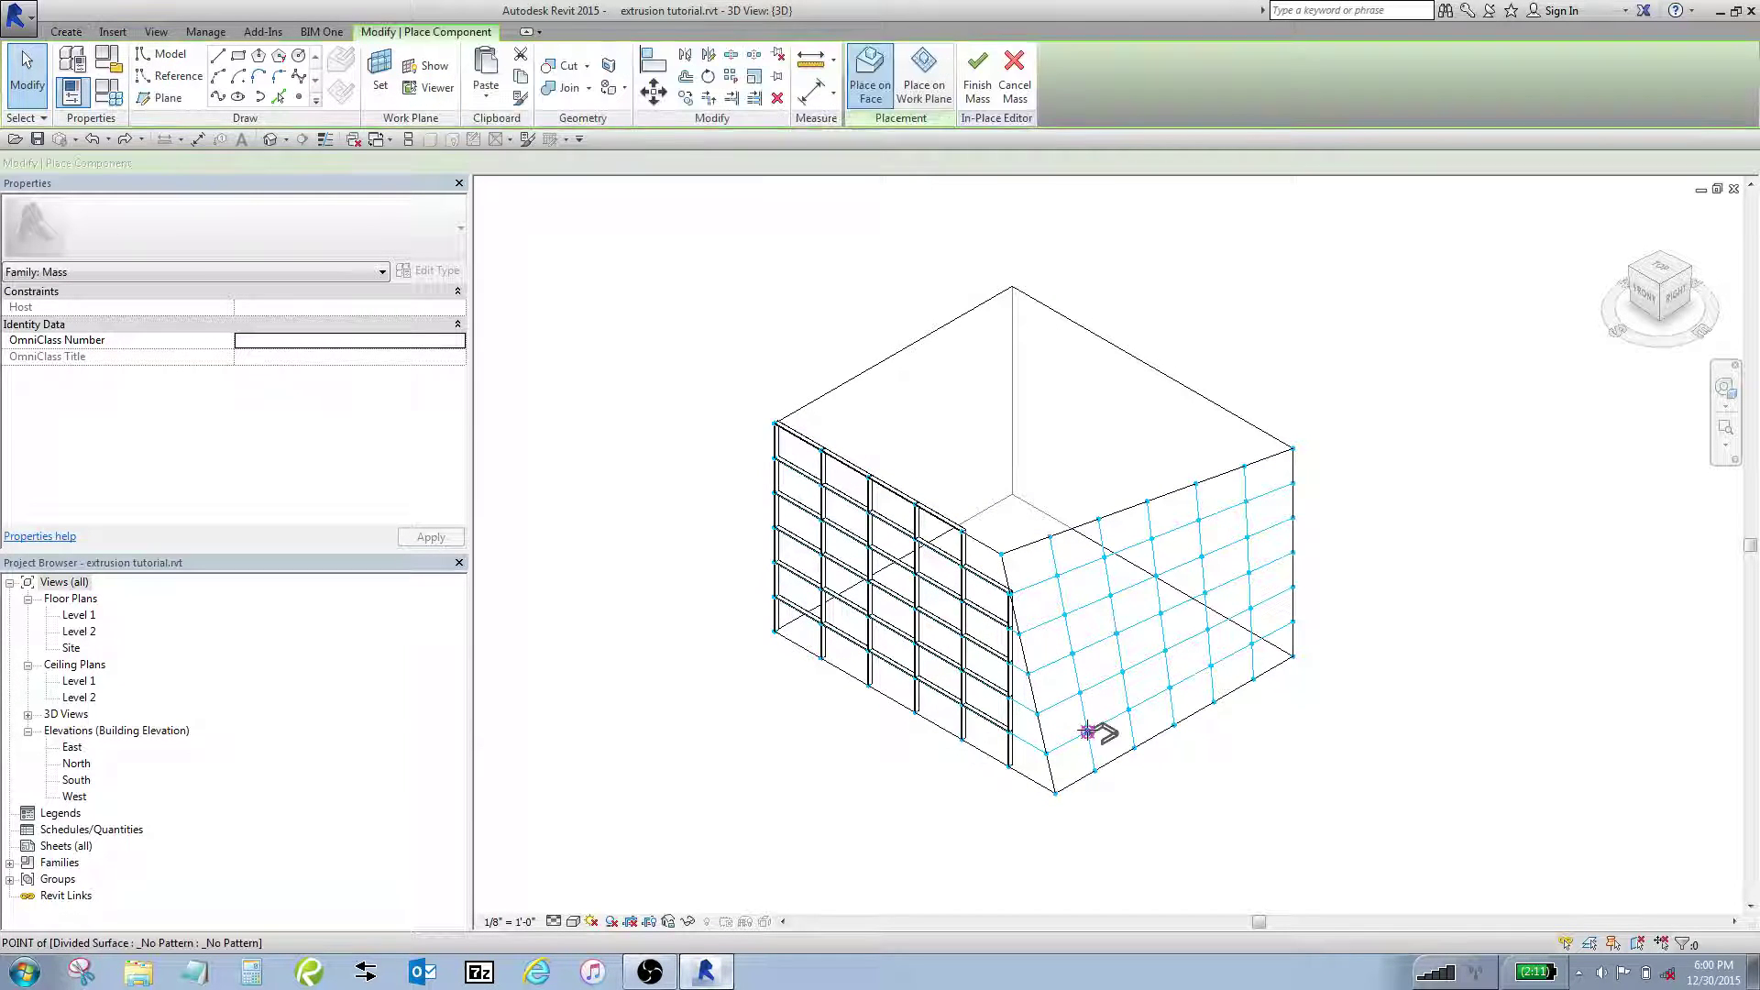
pyautogui.click(1083, 694)
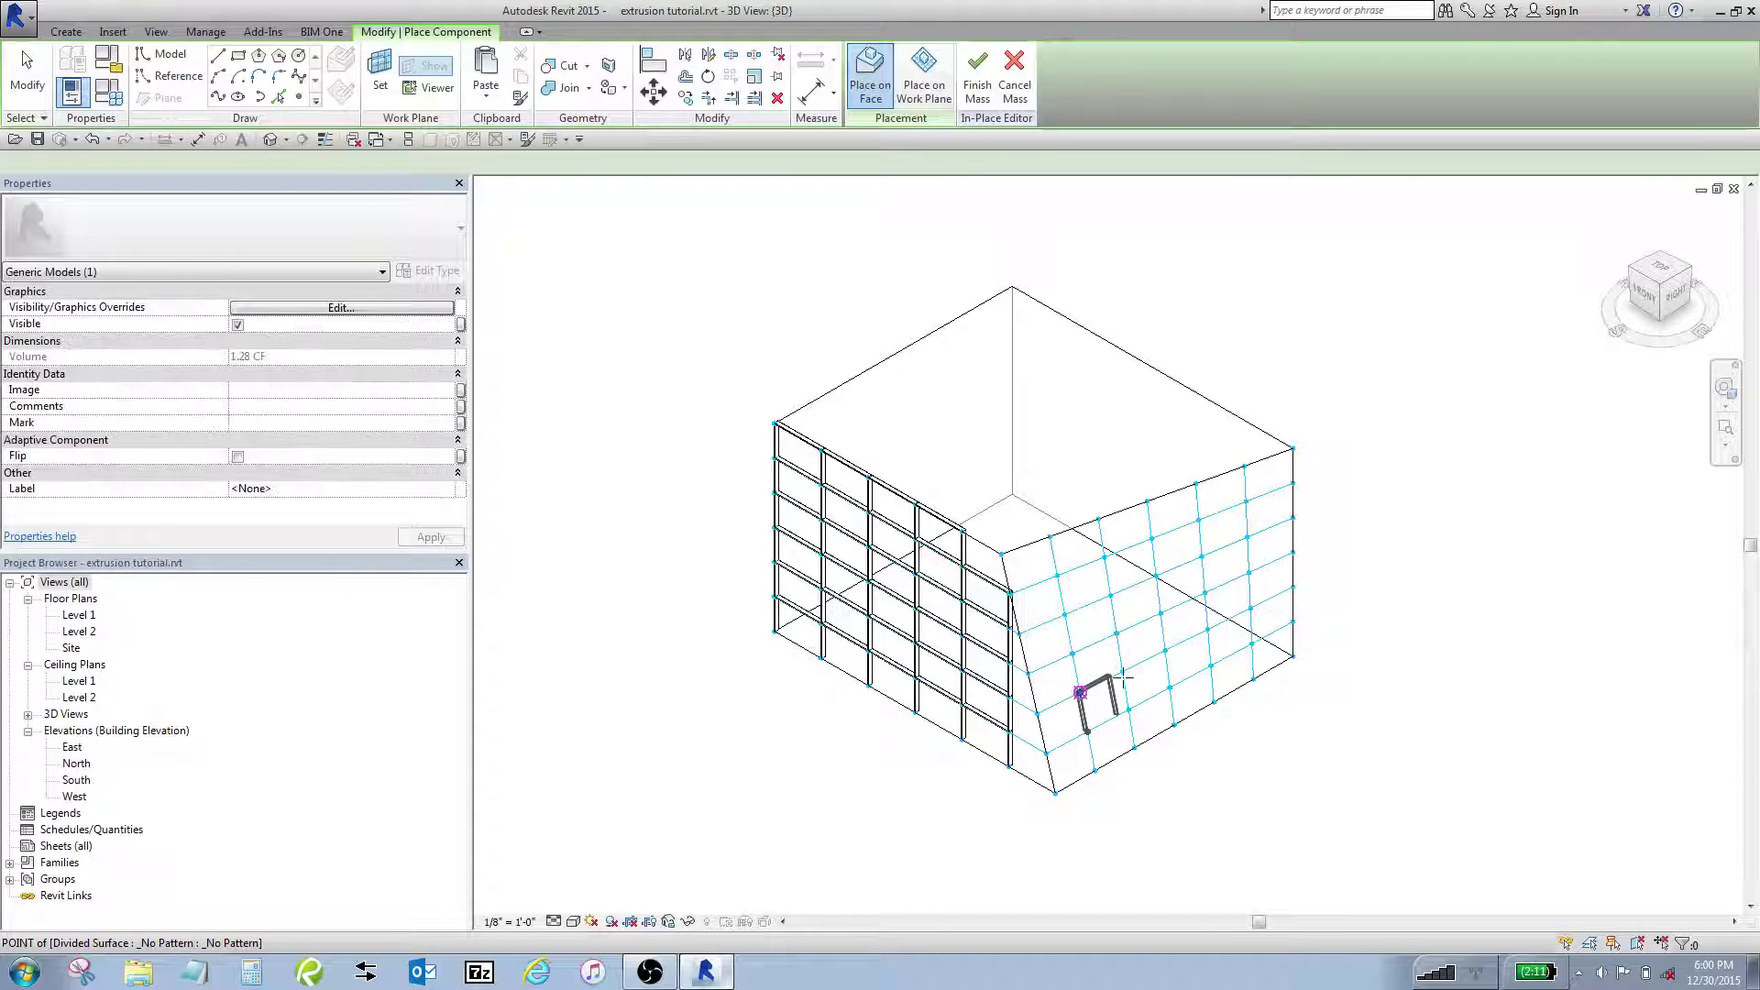
pyautogui.click(1122, 671)
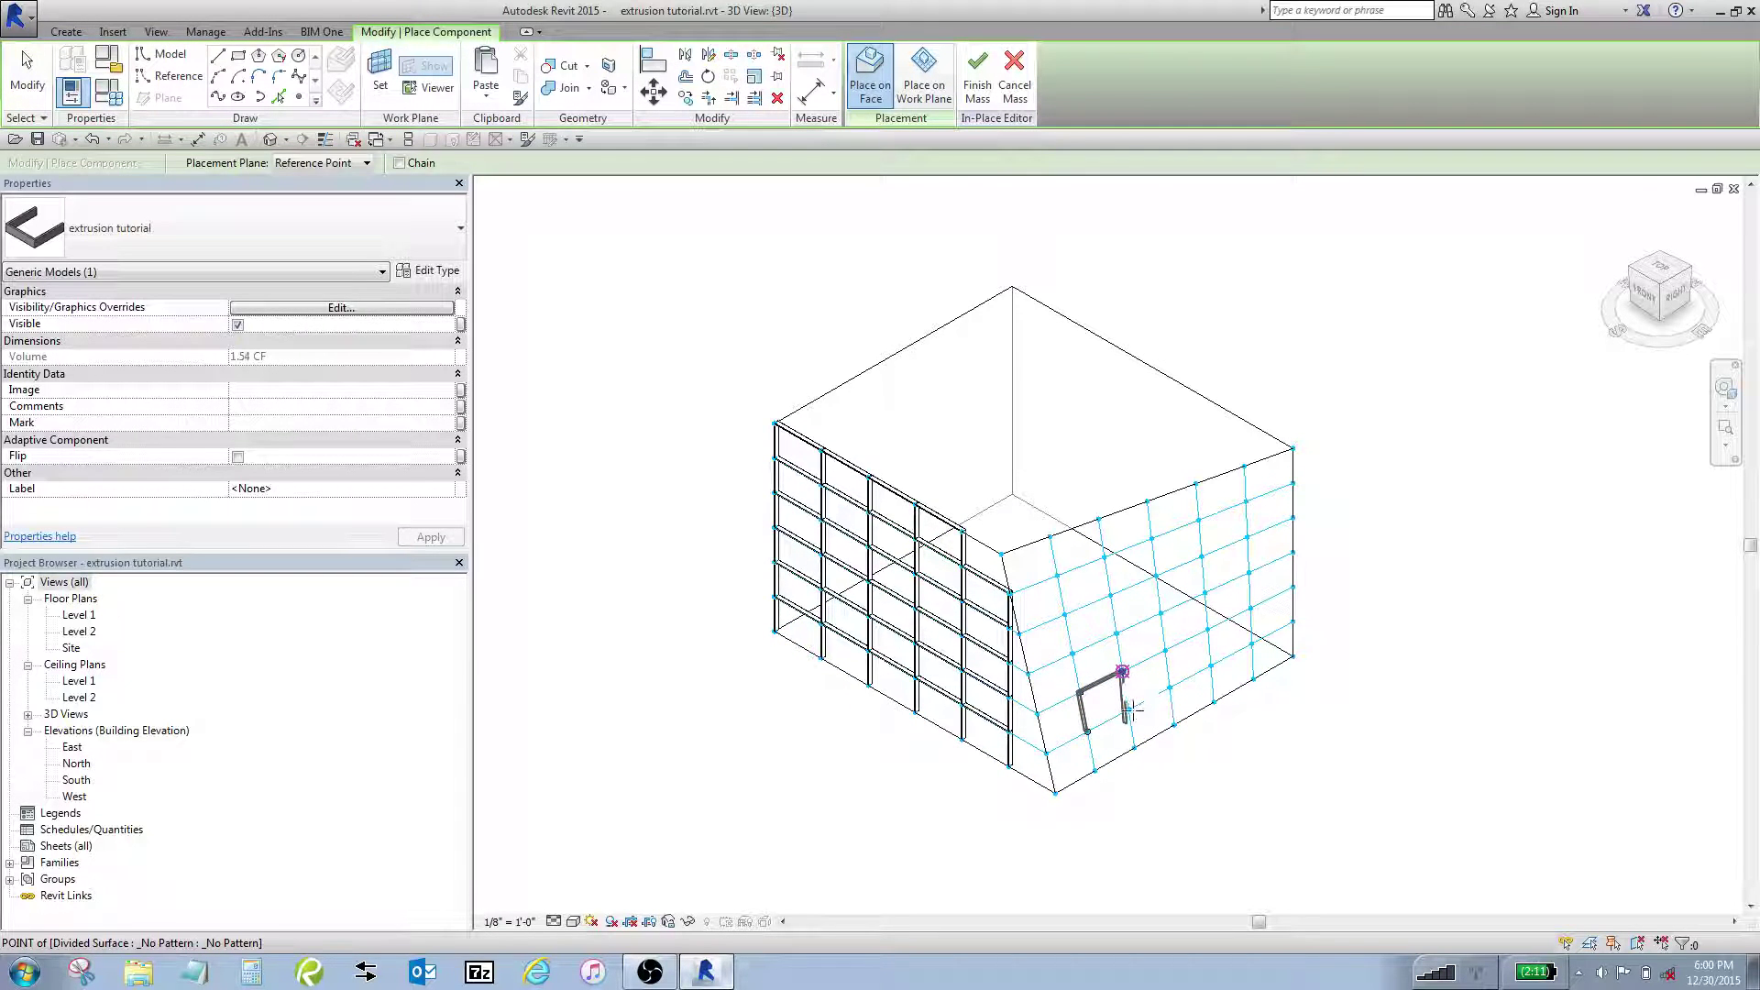
pyautogui.click(1130, 708)
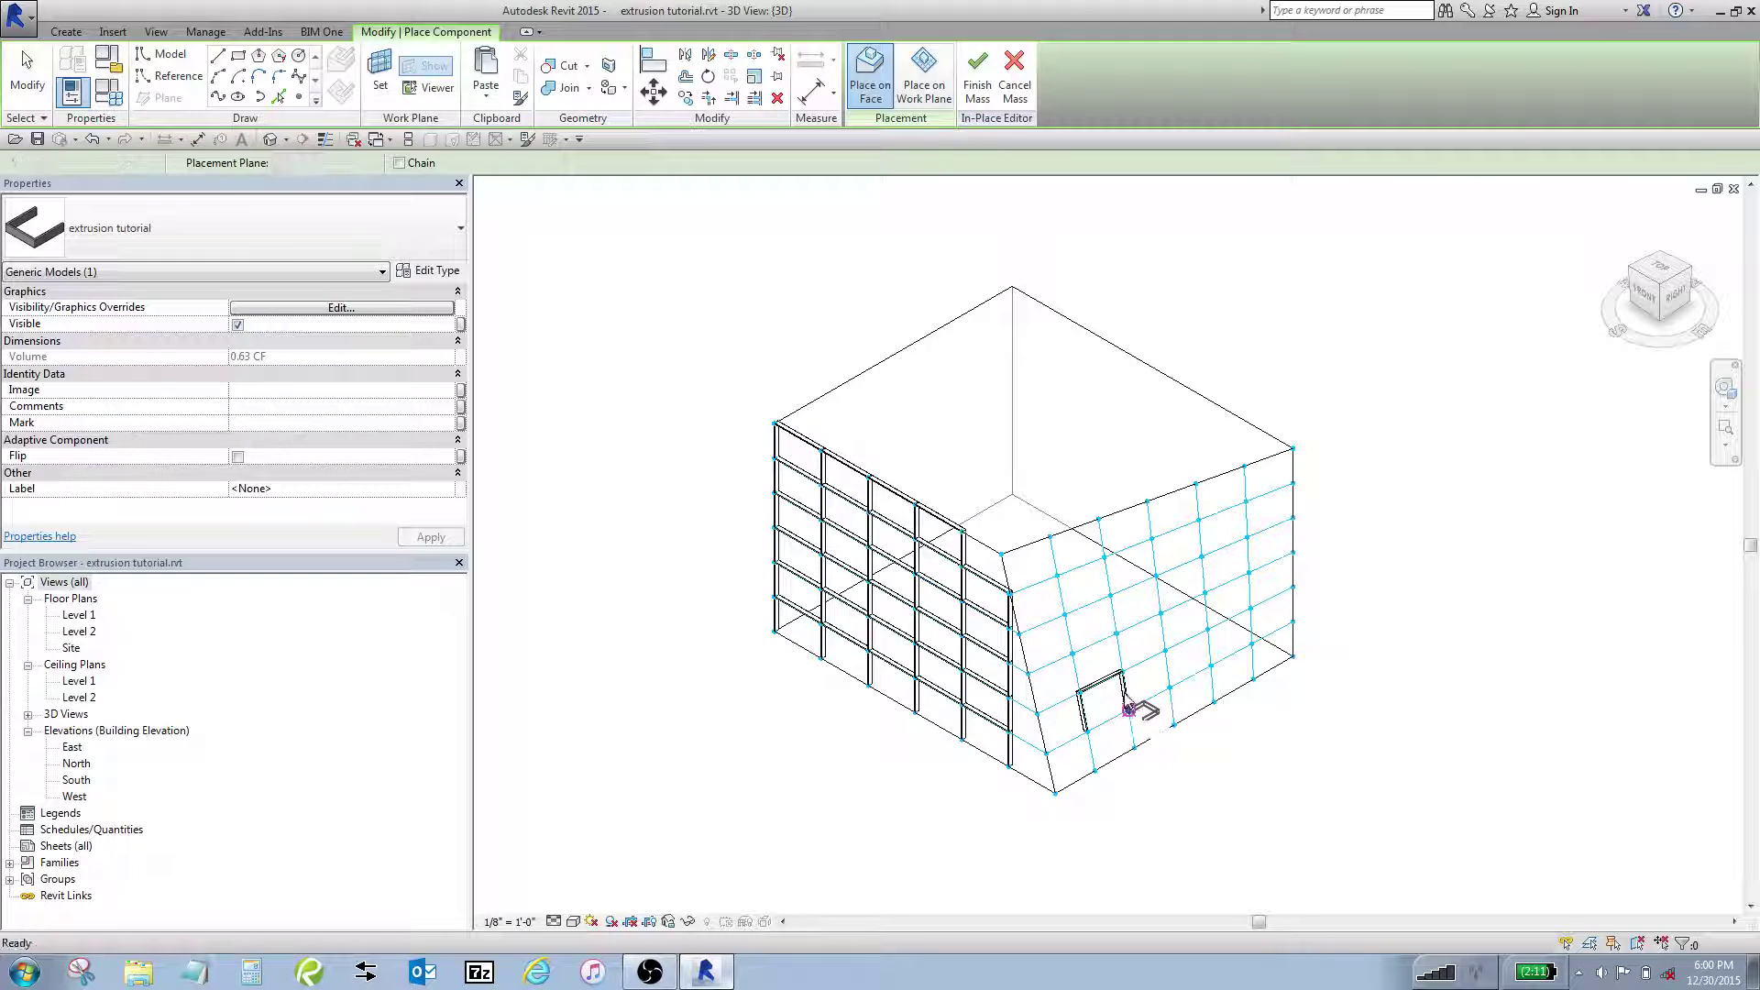
pyautogui.press('Escape')
pyautogui.click(1126, 702)
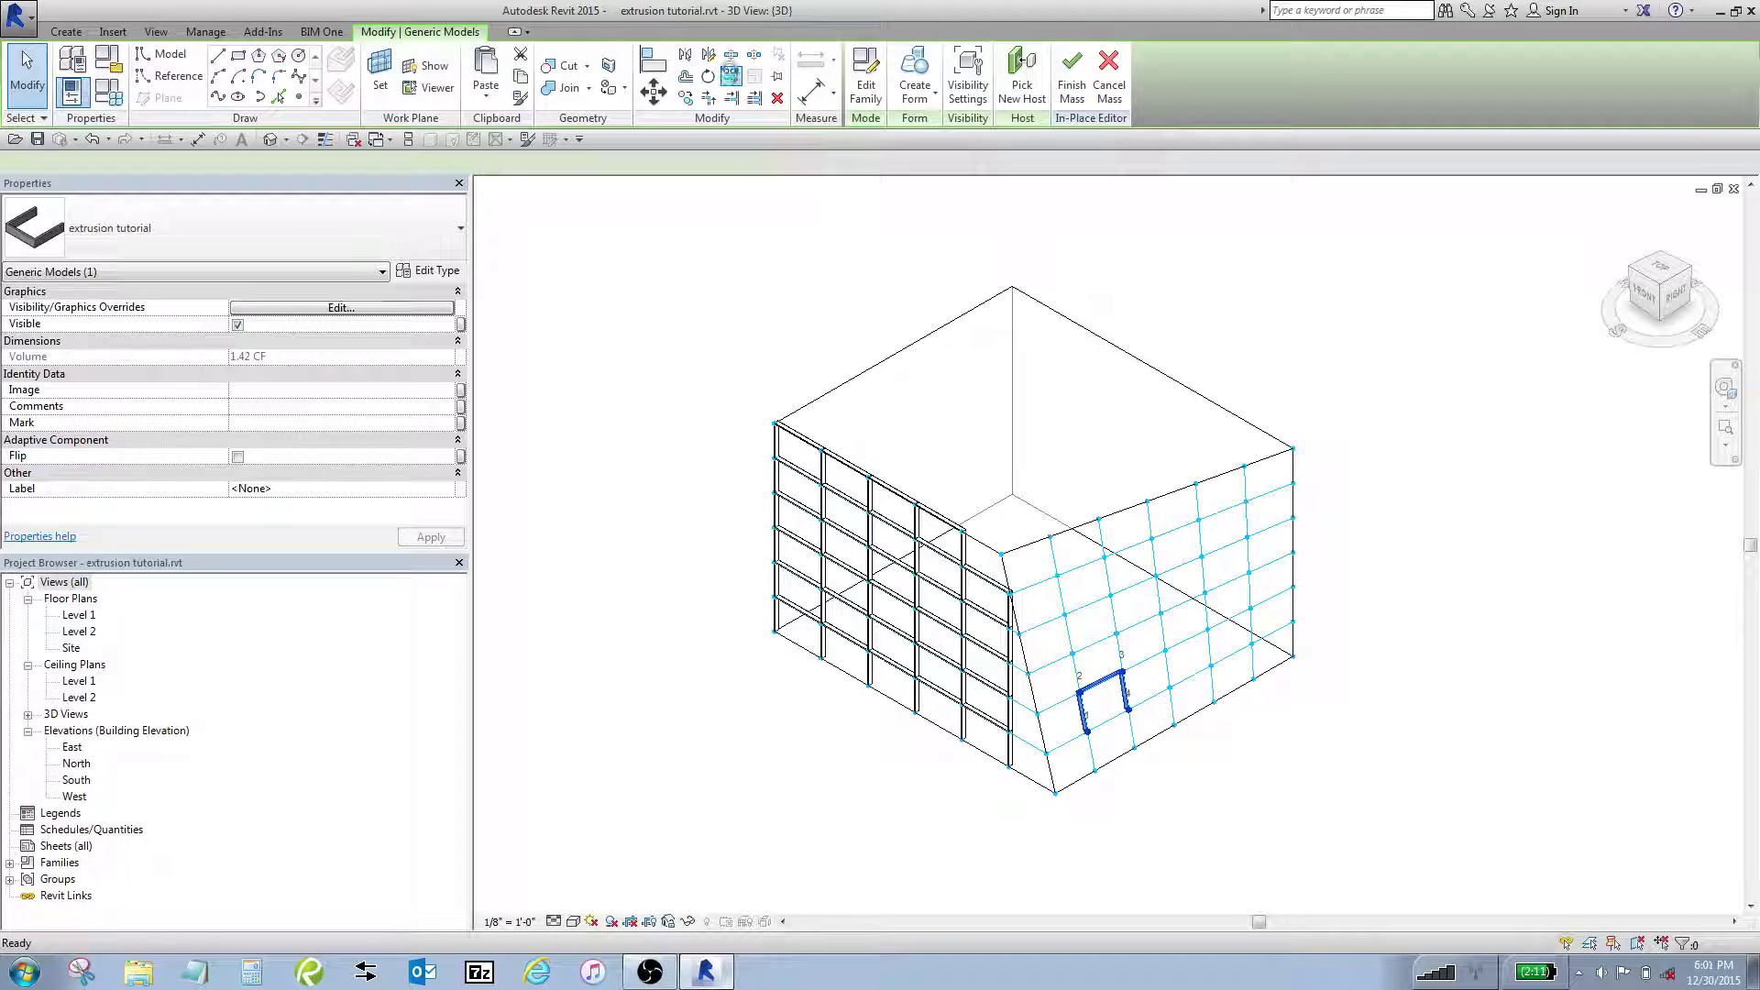
pyautogui.click(1083, 694)
pyautogui.scroll(5, 1087, 774)
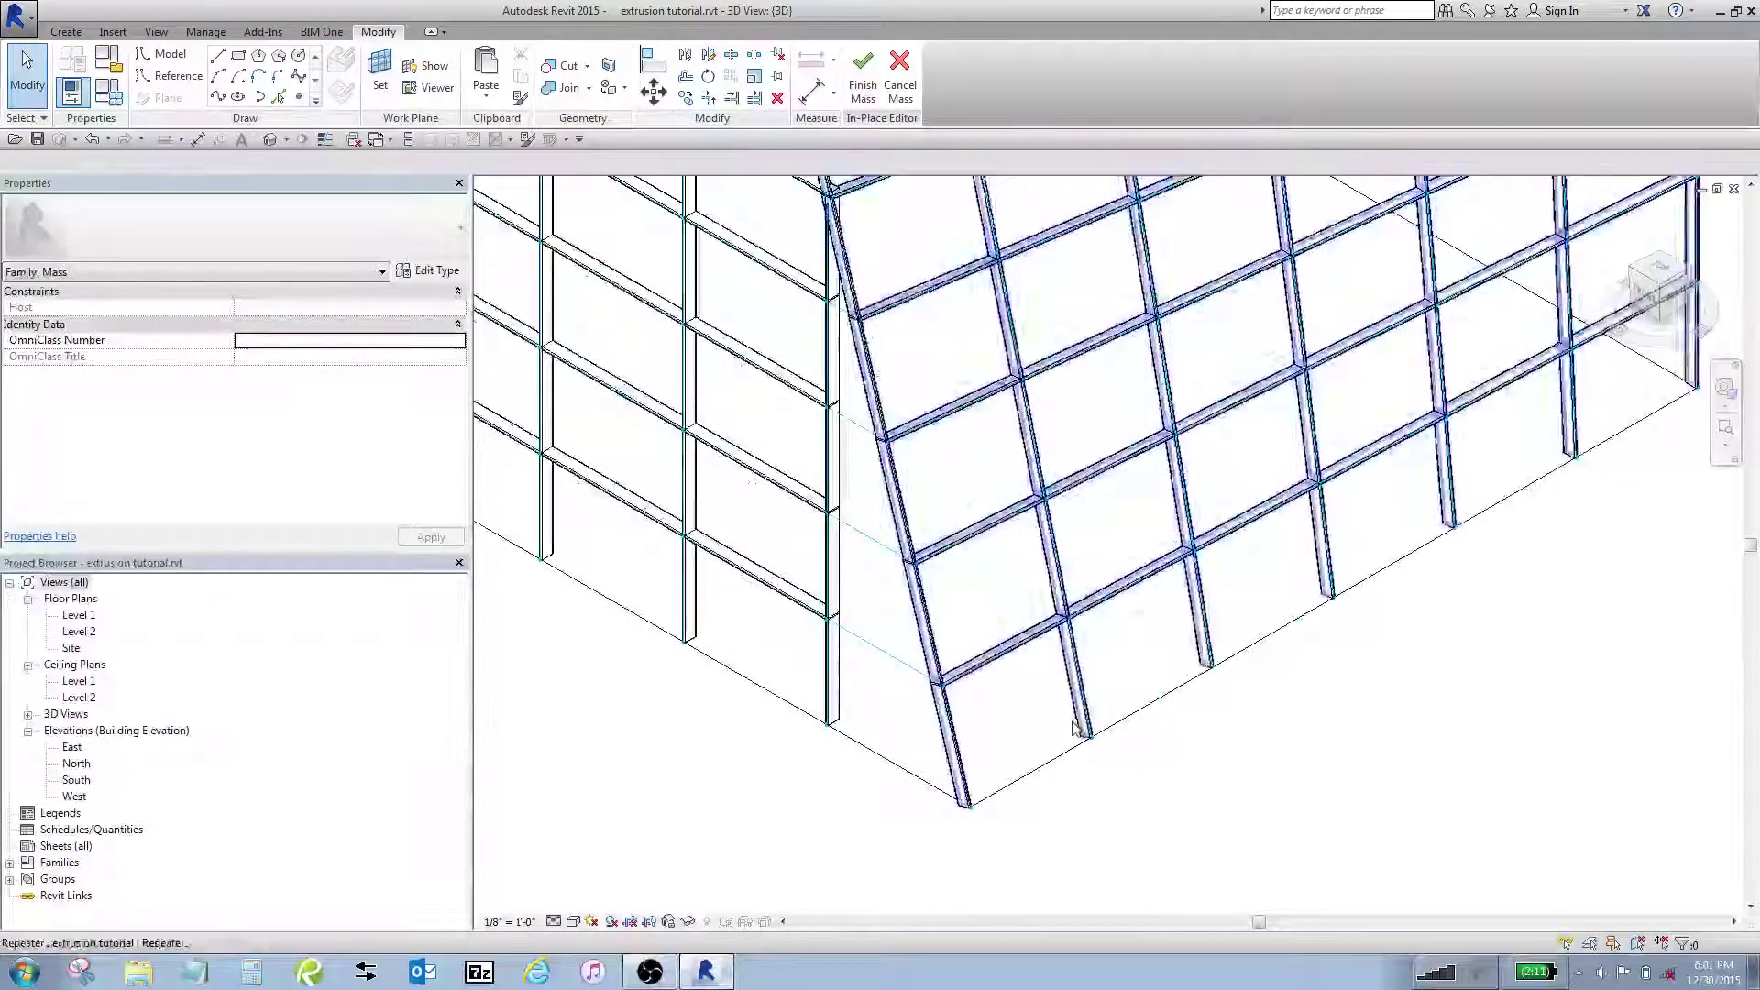
pyautogui.press('Tab')
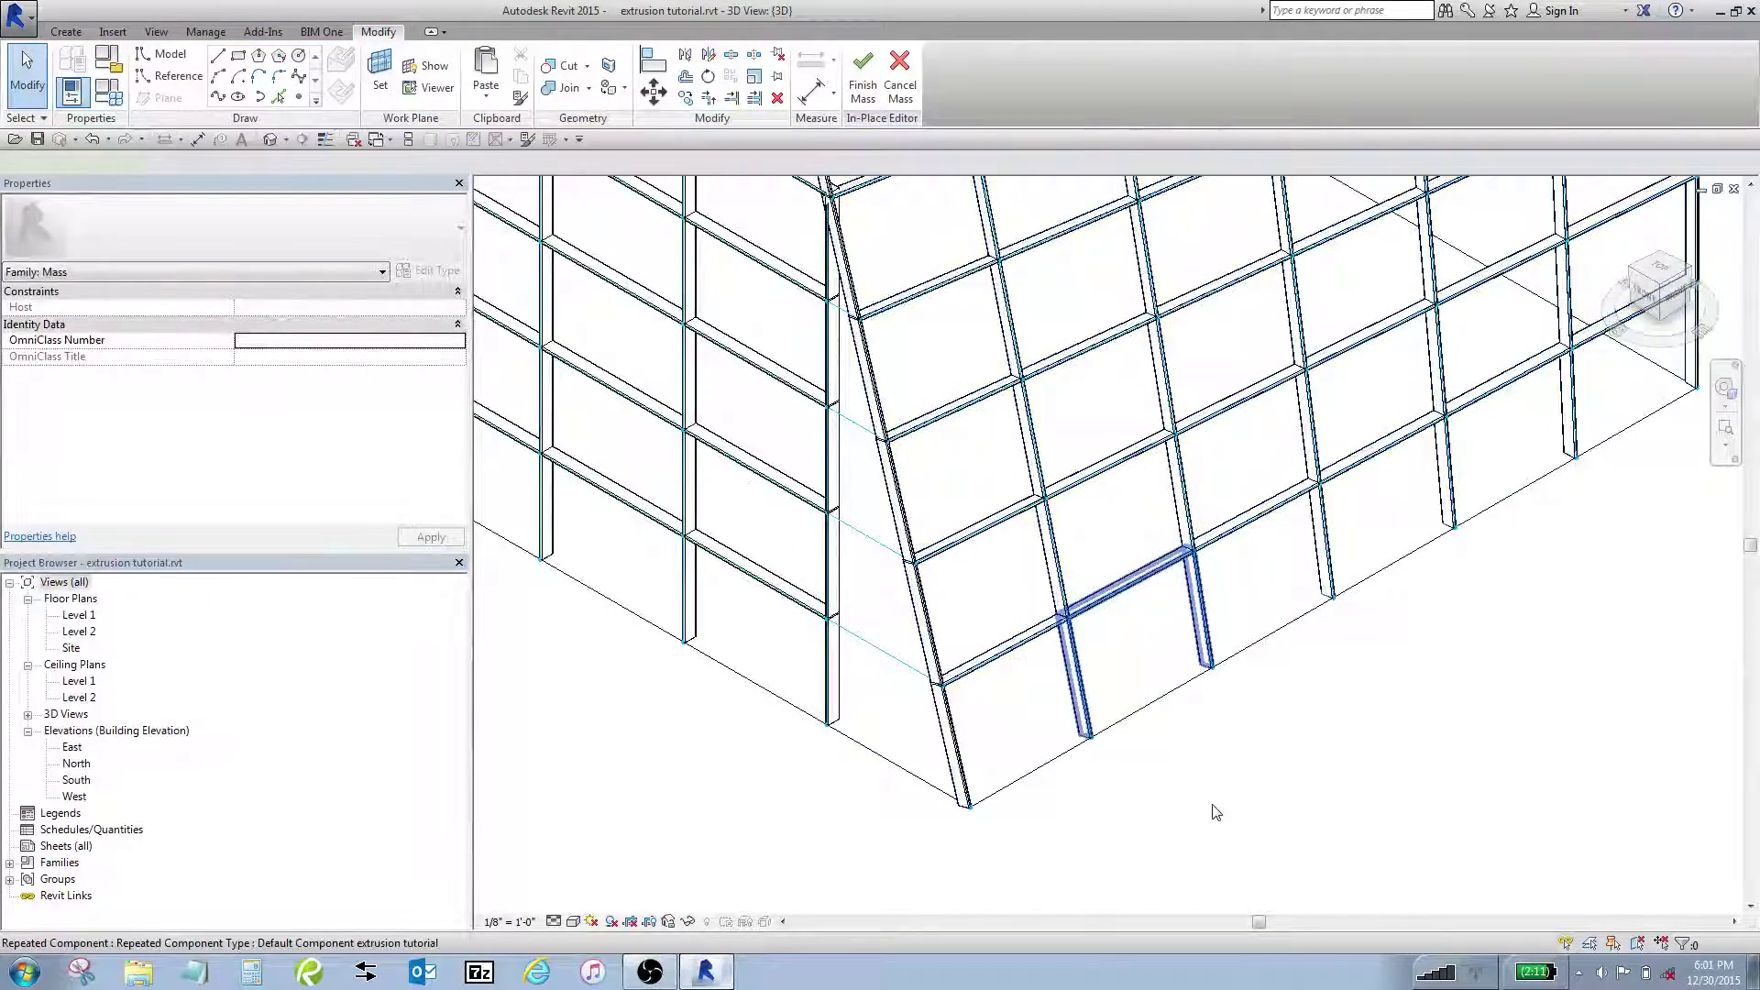
pyautogui.click(1082, 729)
pyautogui.keyDown('shift'); pyautogui.moveTo(1265, 816); pyautogui.dragTo(1227, 702, button='middle'); pyautogui.keyUp('shift')
pyautogui.scroll(6, 1227, 703)
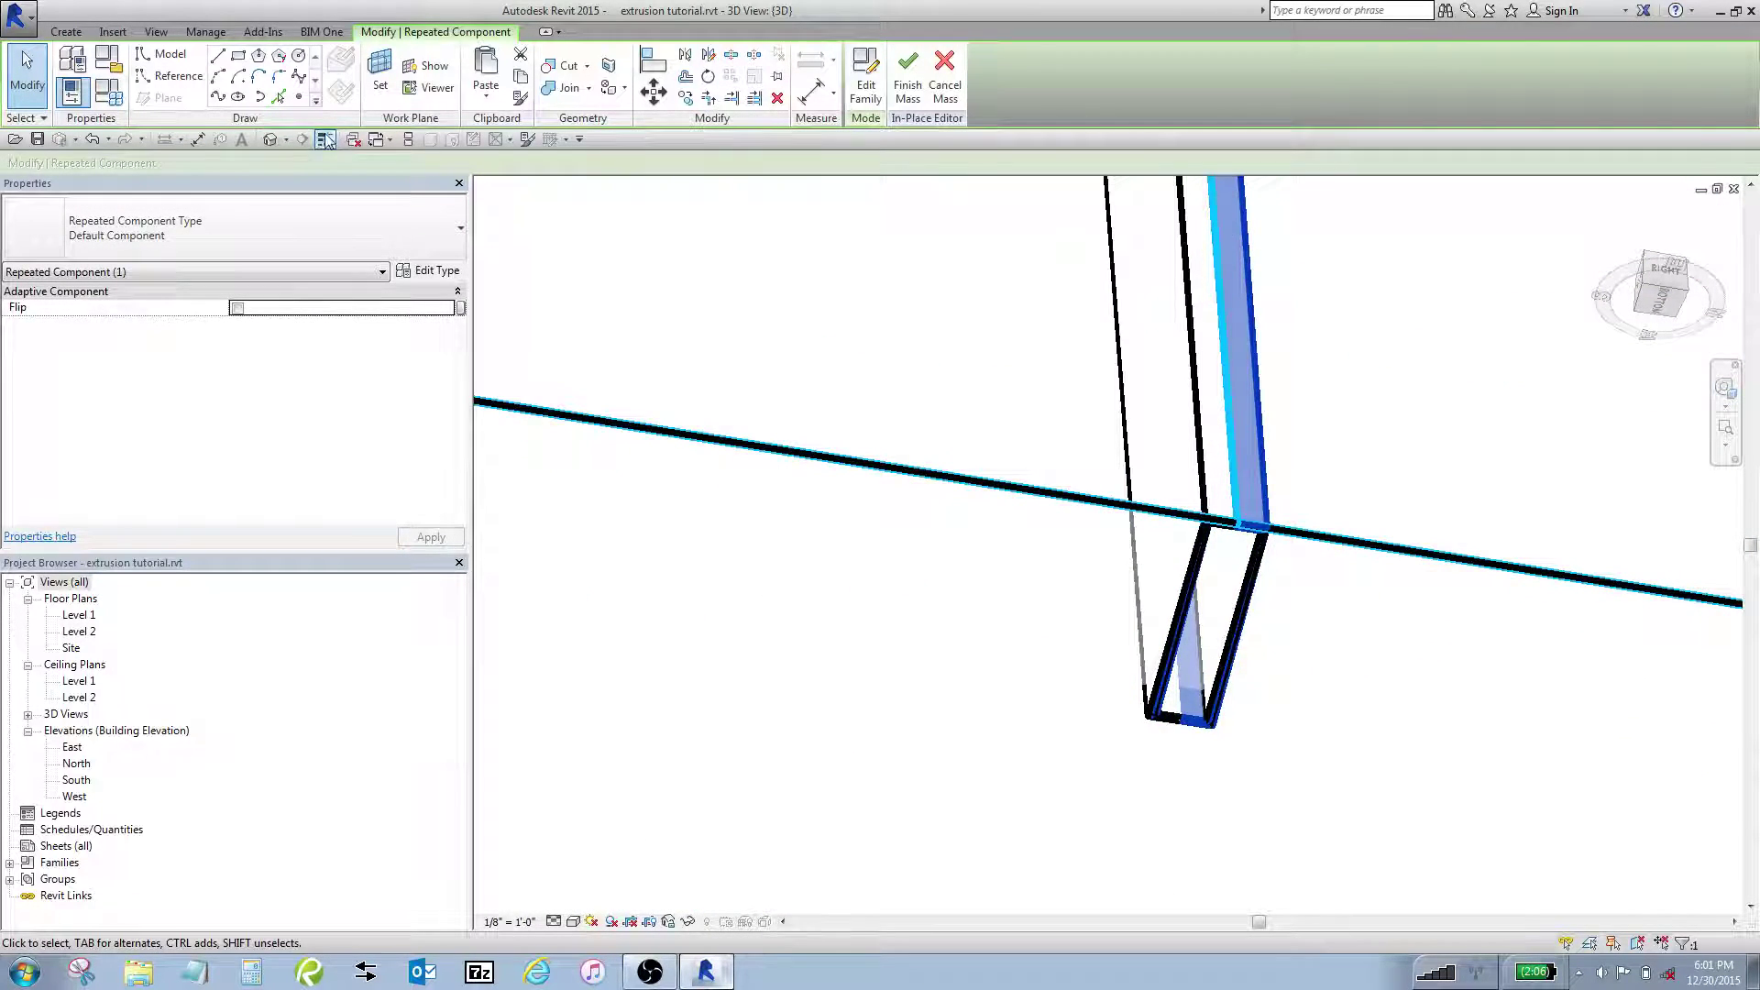
pyautogui.press('Escape')
pyautogui.scroll(3, 1269, 633)
pyautogui.scroll(2, 1268, 662)
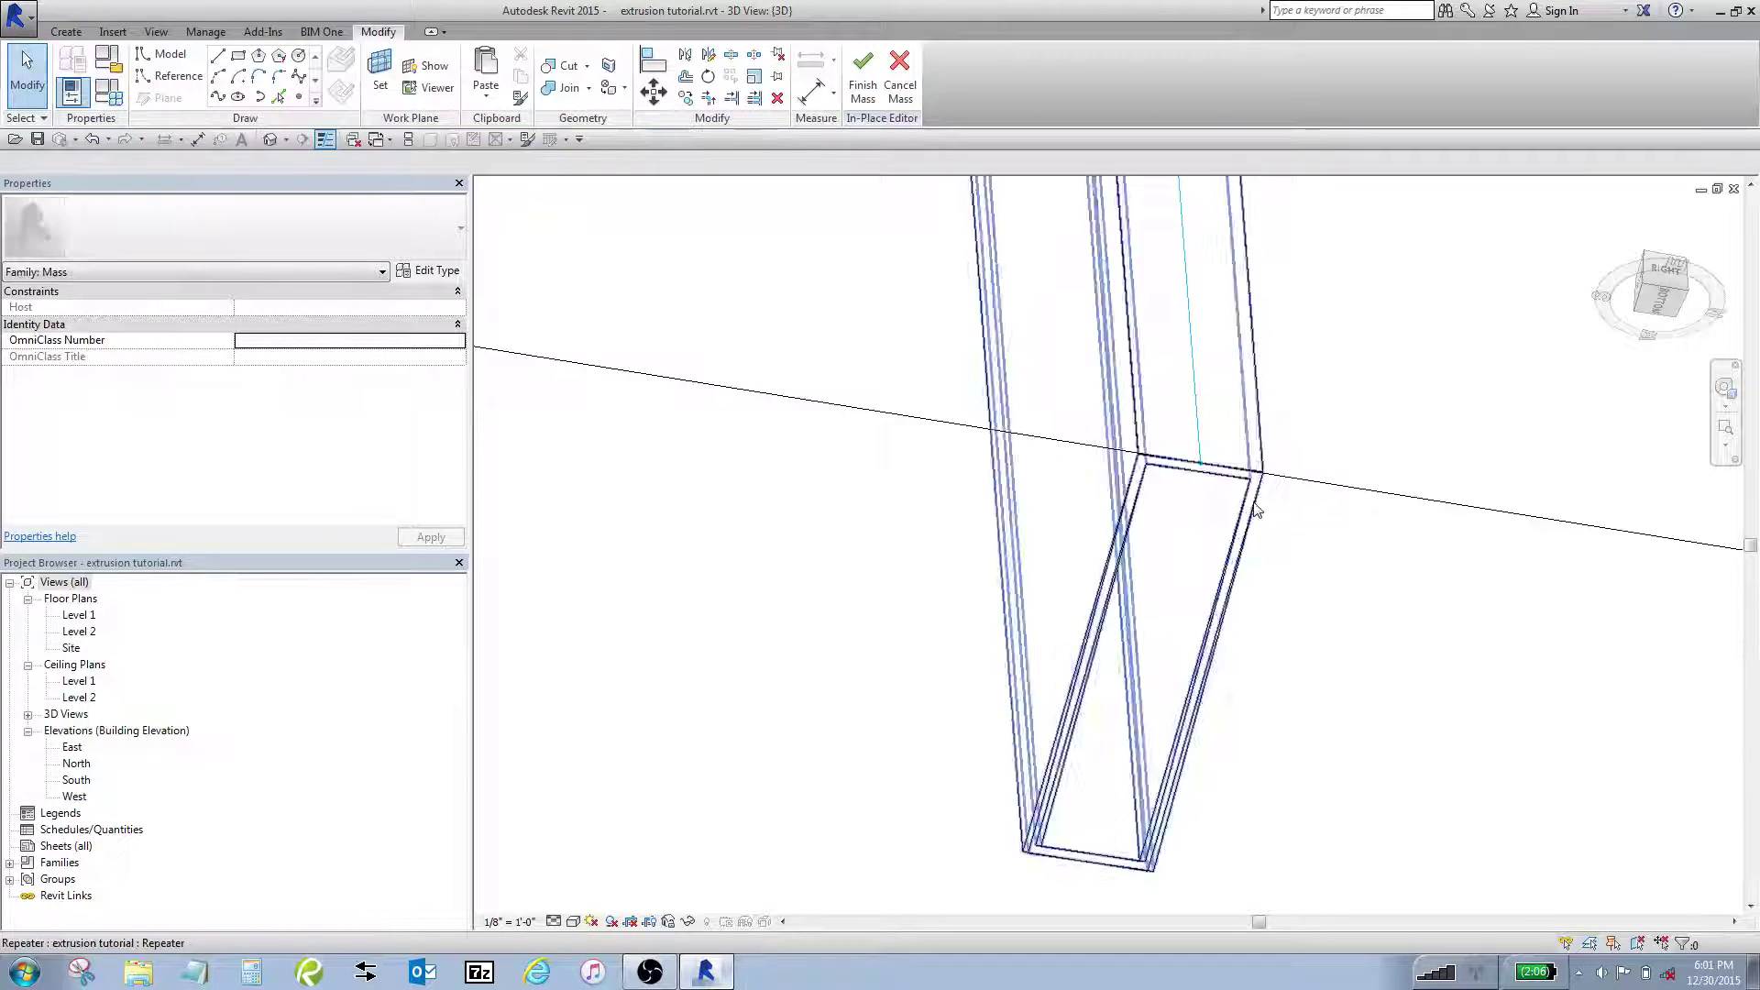
pyautogui.scroll(-3, 1253, 718)
pyautogui.scroll(4, 1218, 731)
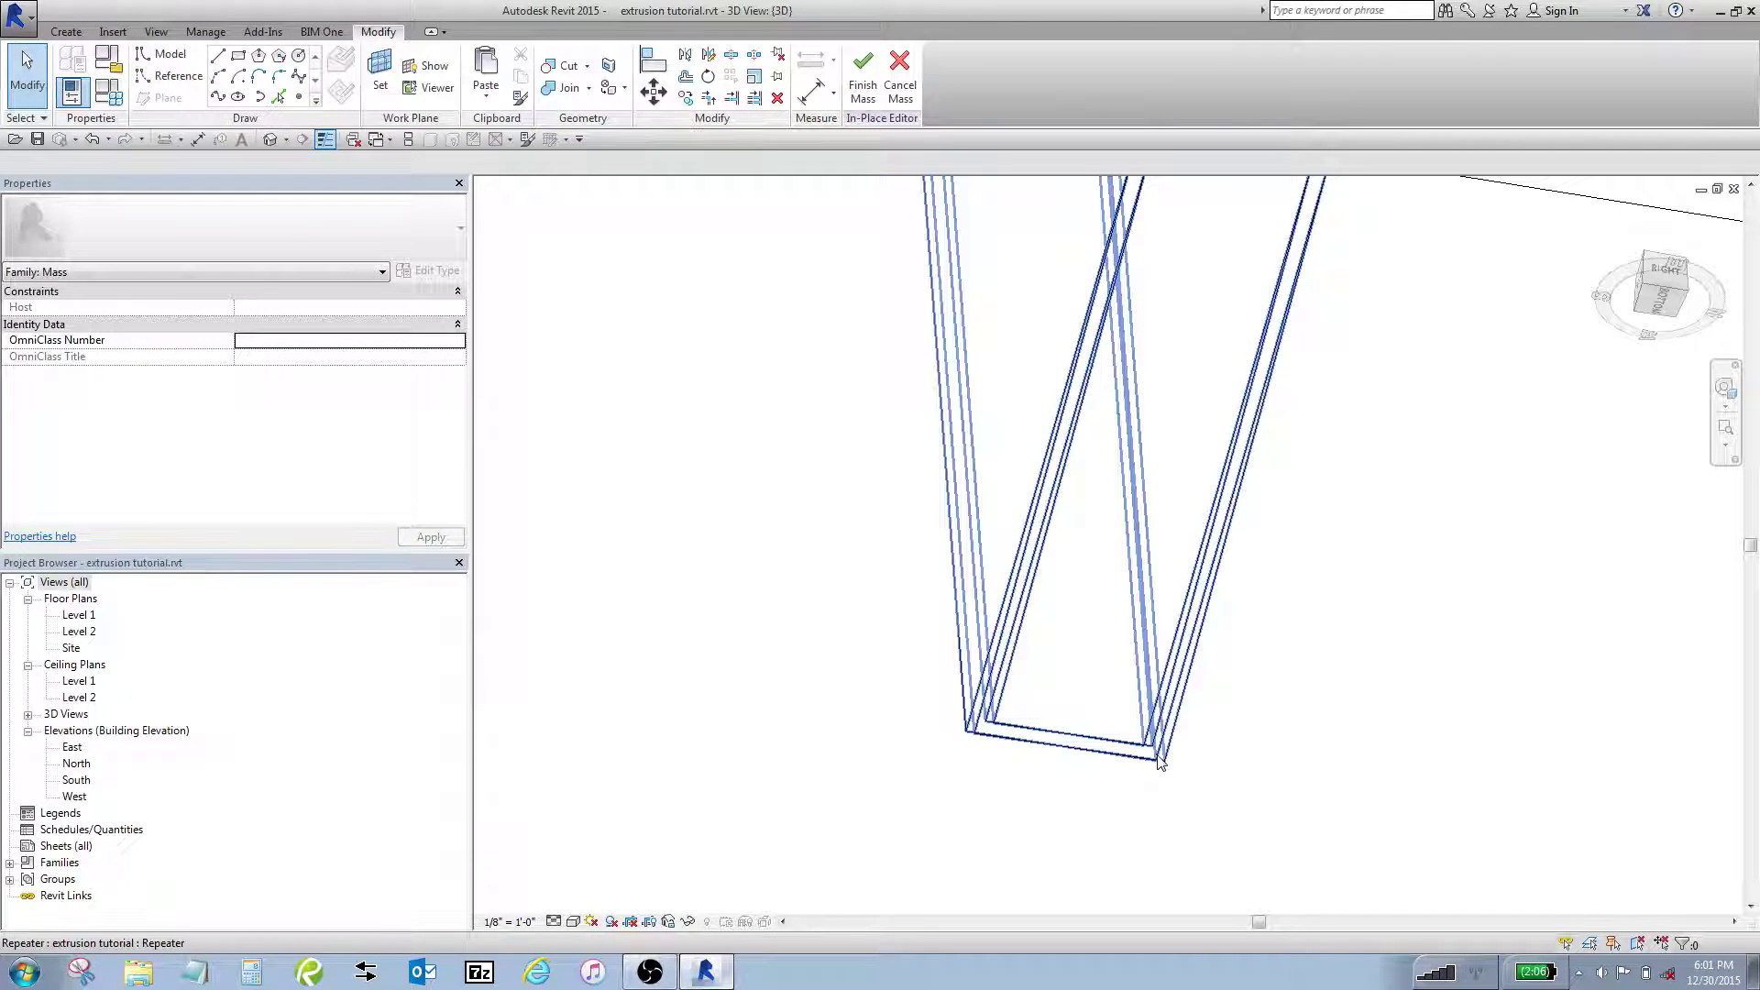
pyautogui.keyDown('shift'); pyautogui.moveTo(1157, 765); pyautogui.dragTo(1103, 781, button='middle'); pyautogui.keyUp('shift')
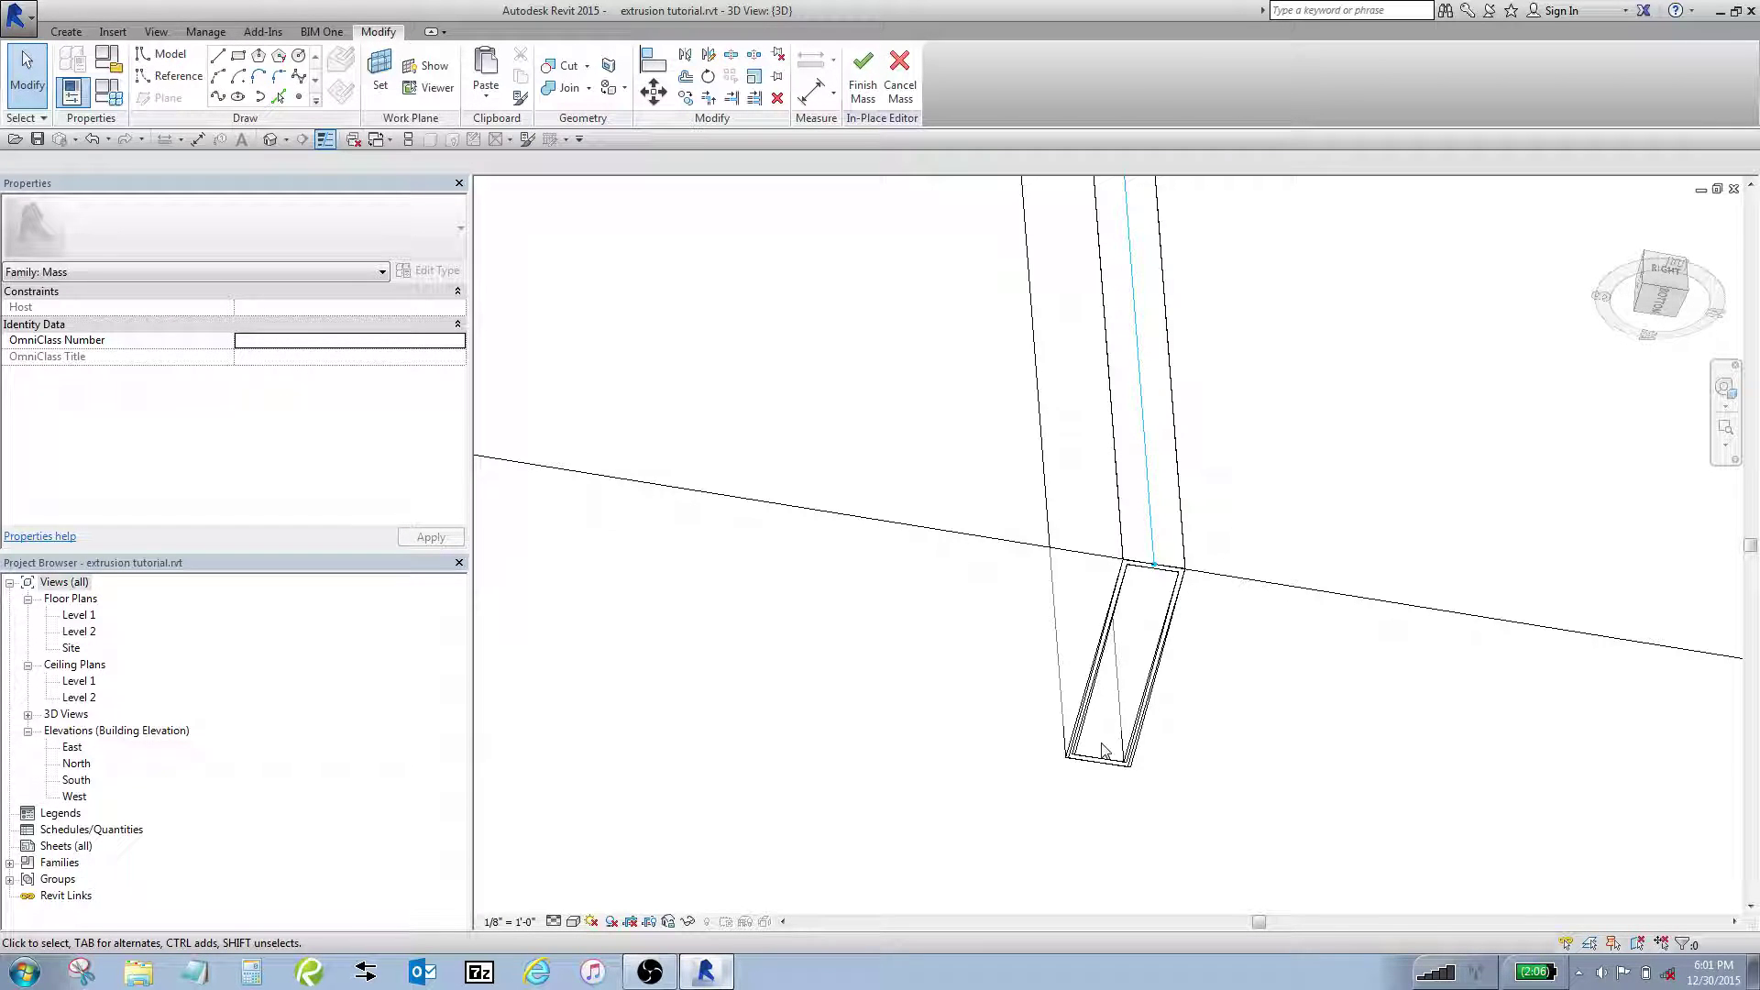
# - Select the frame repeater, zoom out and orbit back to the mass's front corner view
pyautogui.click(1102, 750)
pyautogui.scroll(-8, 1231, 685)
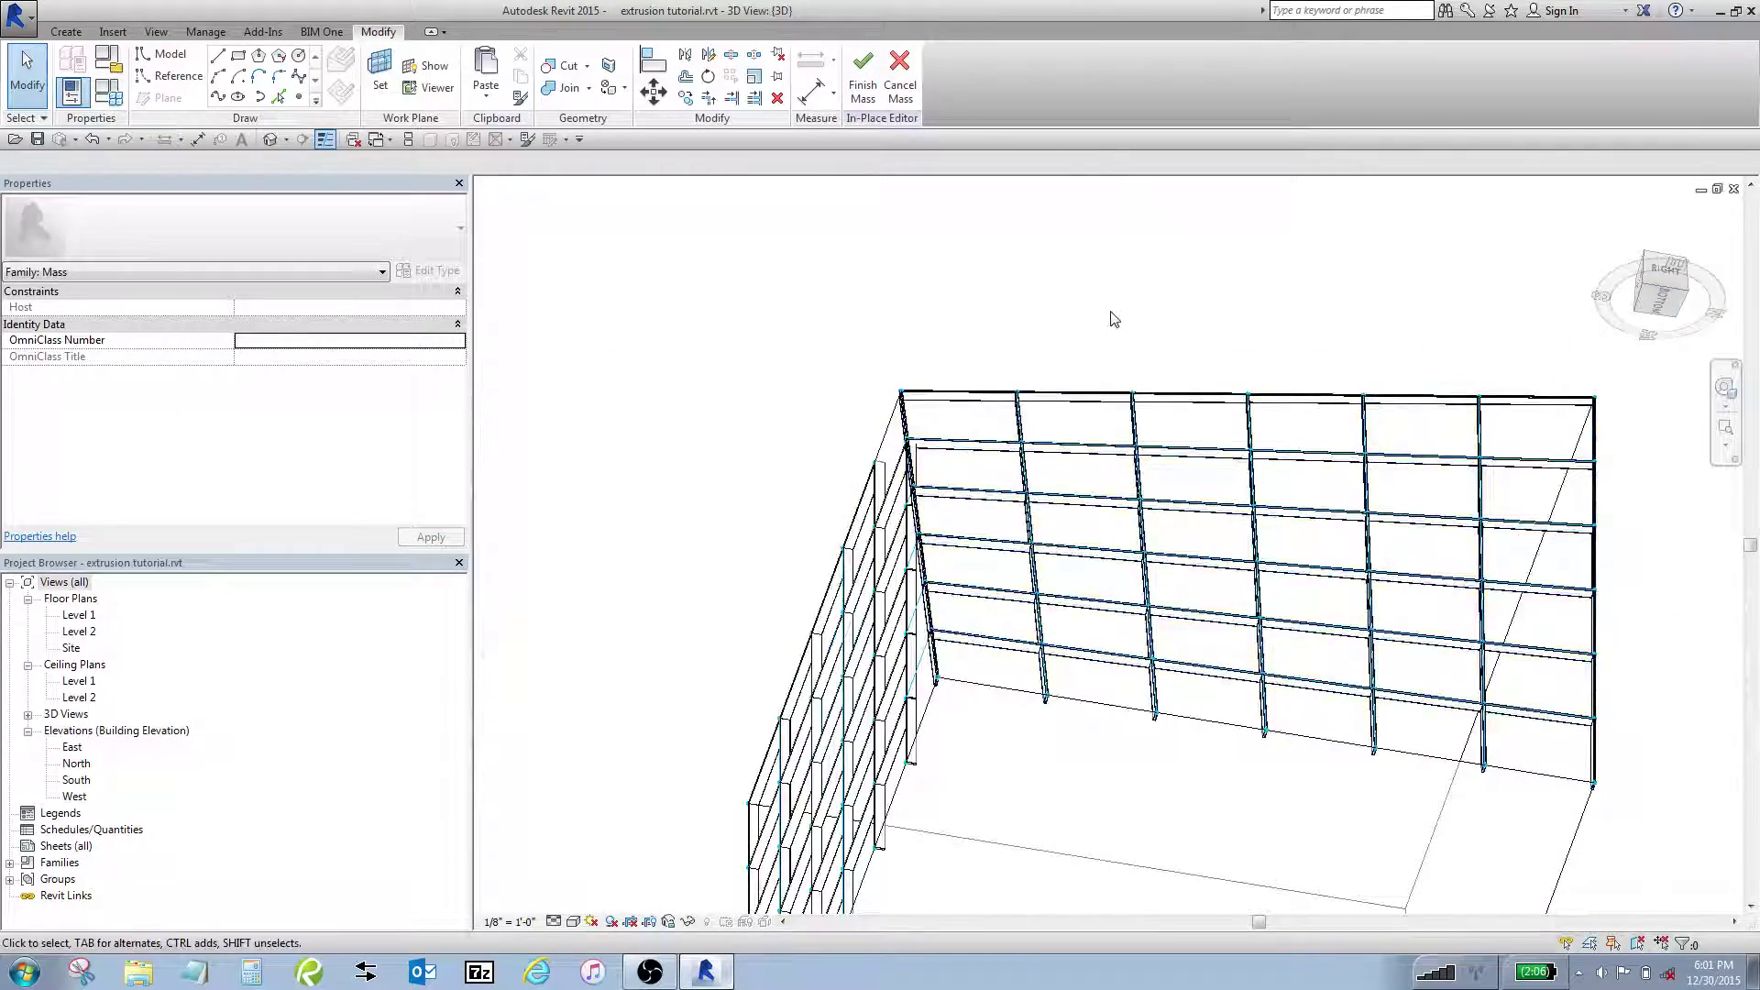
pyautogui.keyDown('shift'); pyautogui.moveTo(1114, 319); pyautogui.dragTo(1177, 838, button='middle'); pyautogui.keyUp('shift')
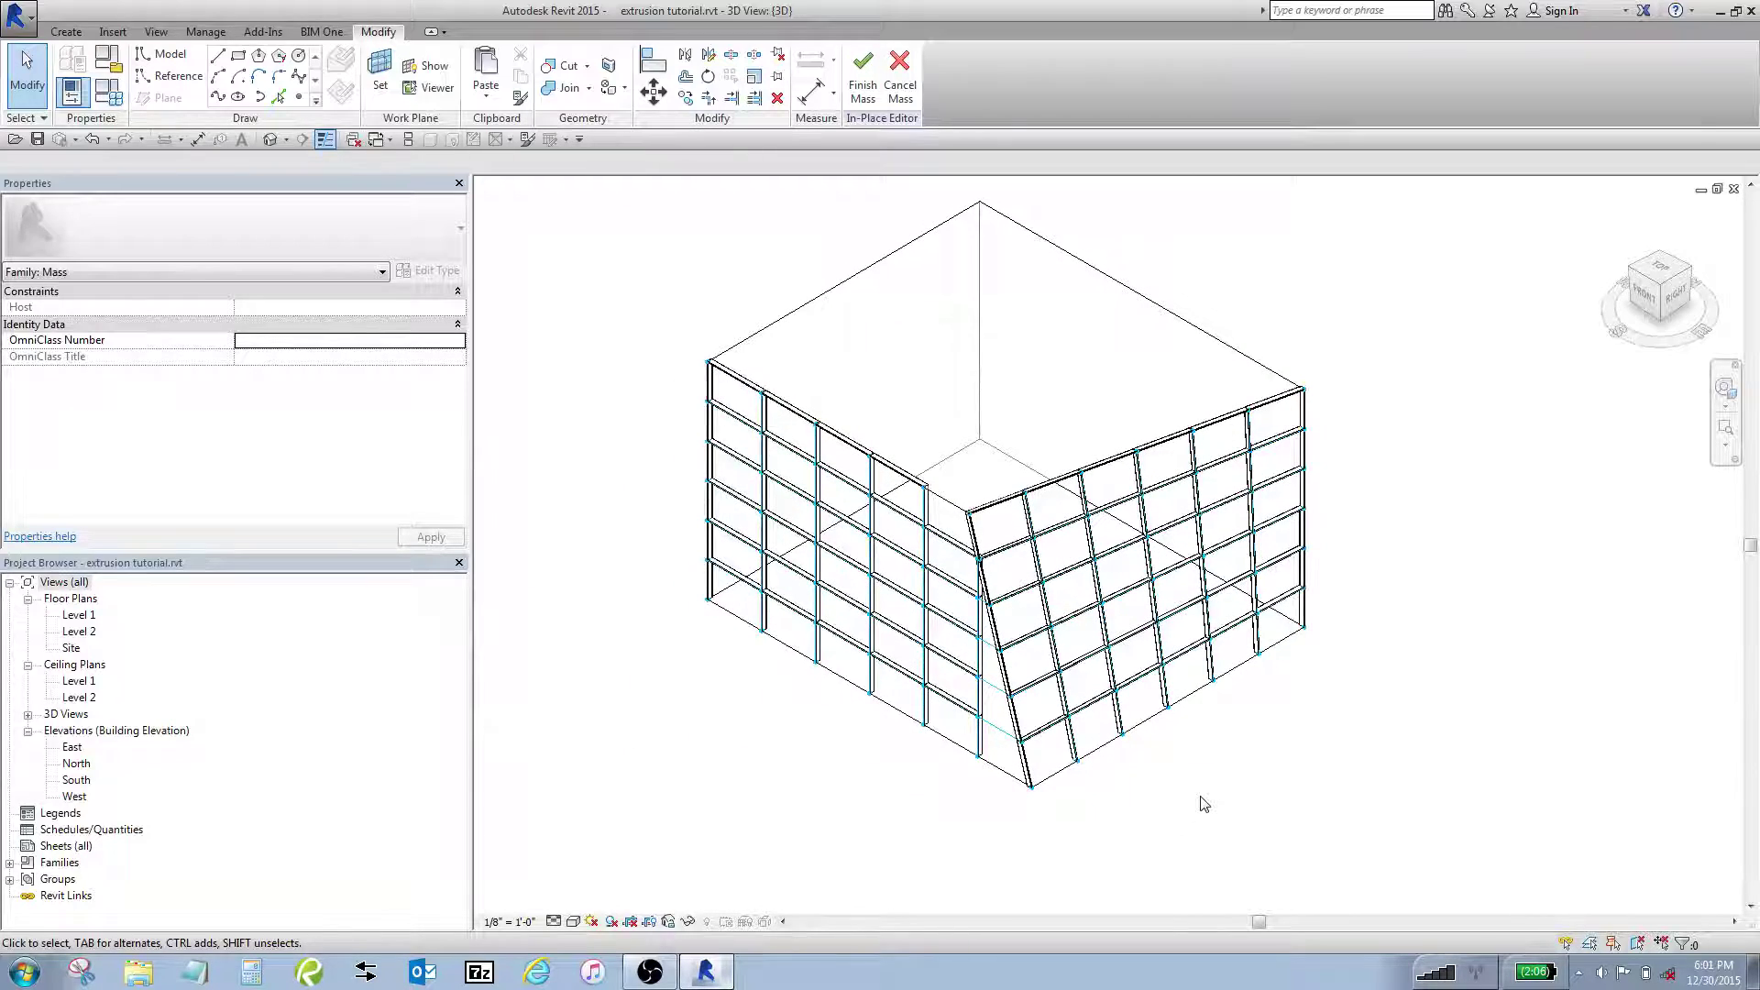